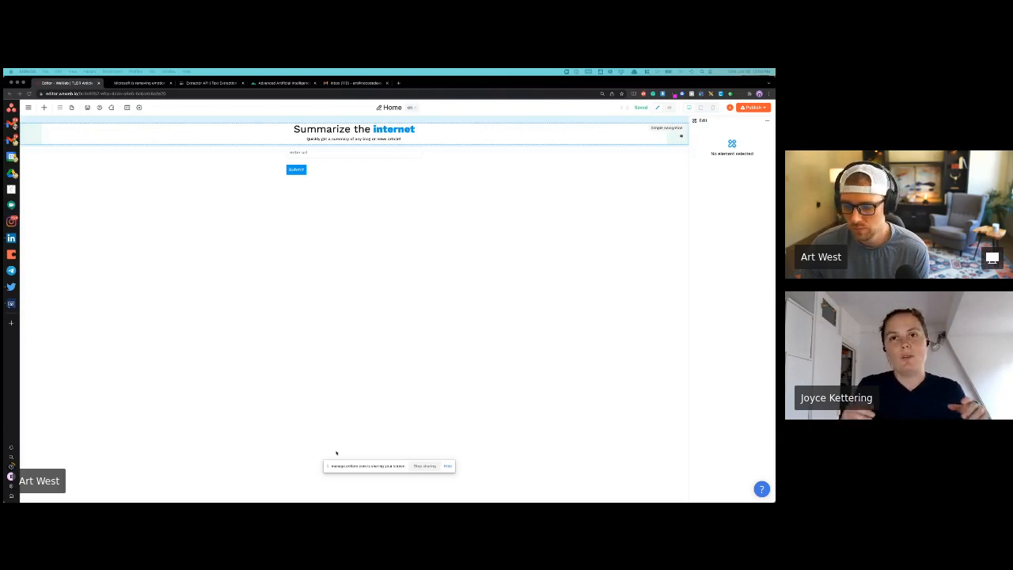
drag(362, 465, 354, 490)
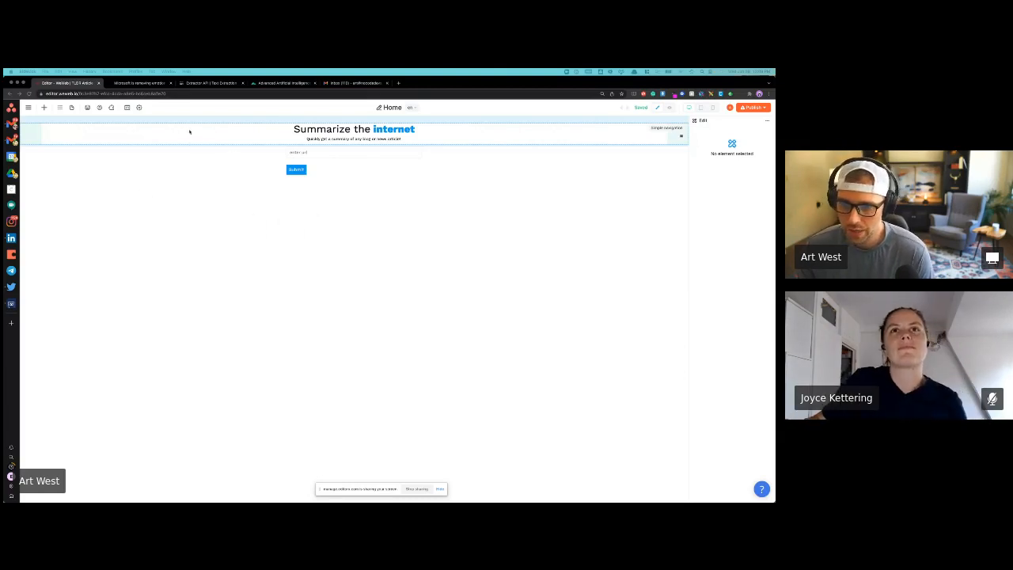
Copy the web address of the NBC News article about Microsoft removing emotion recognition features
click(150, 87)
click(149, 94)
right_click(149, 93)
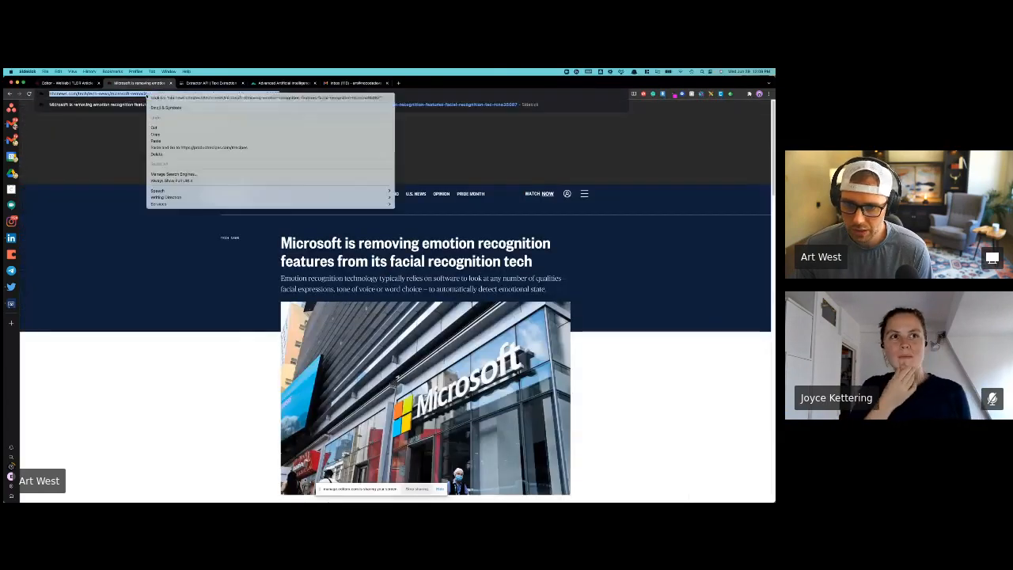
click(169, 134)
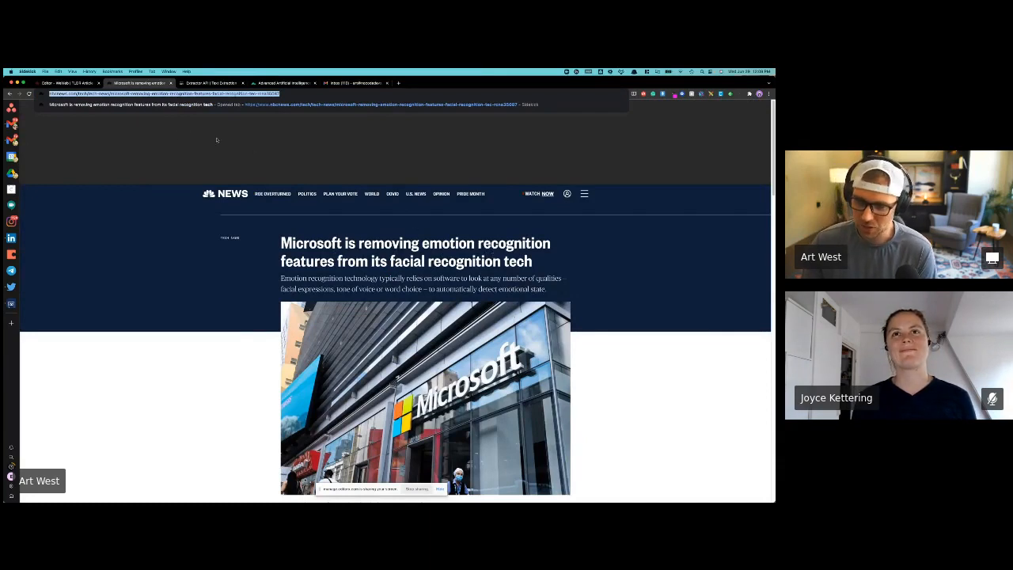
Preview the Home page in WeWeb, paste the article address into the URL field and submit it for summarizing
click(79, 85)
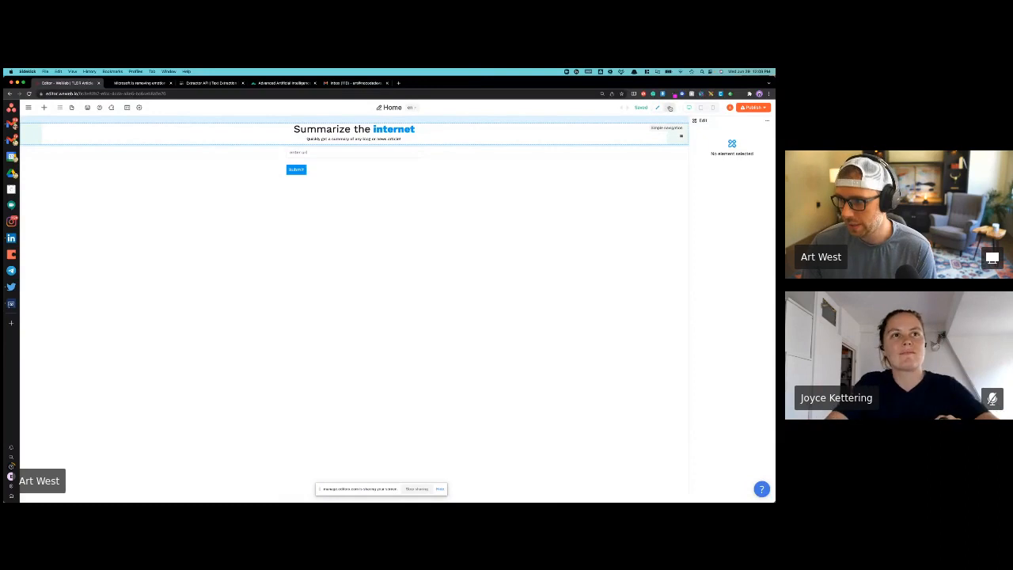
click(670, 107)
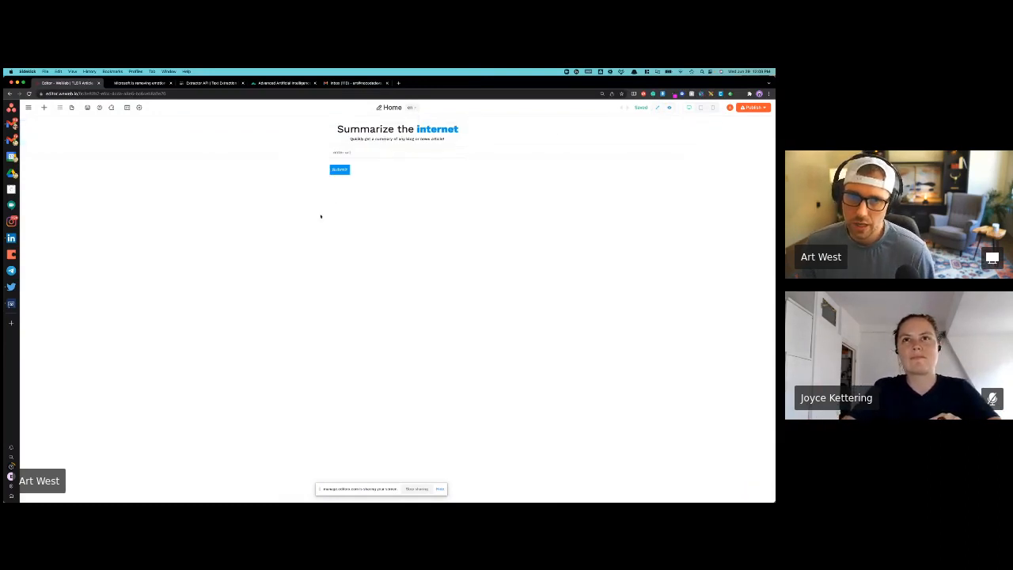
click(357, 153)
key(cmd+v)
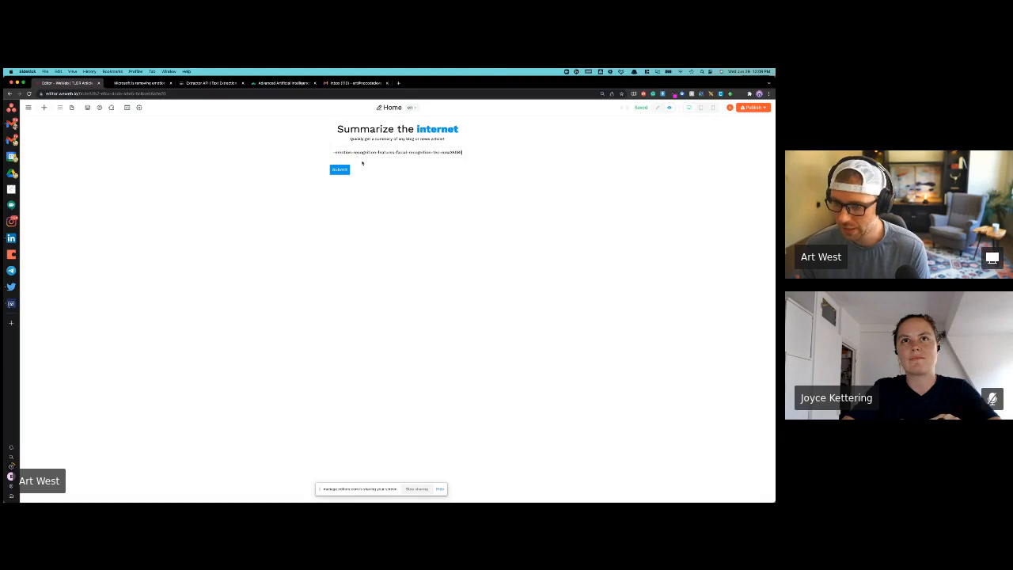
click(345, 171)
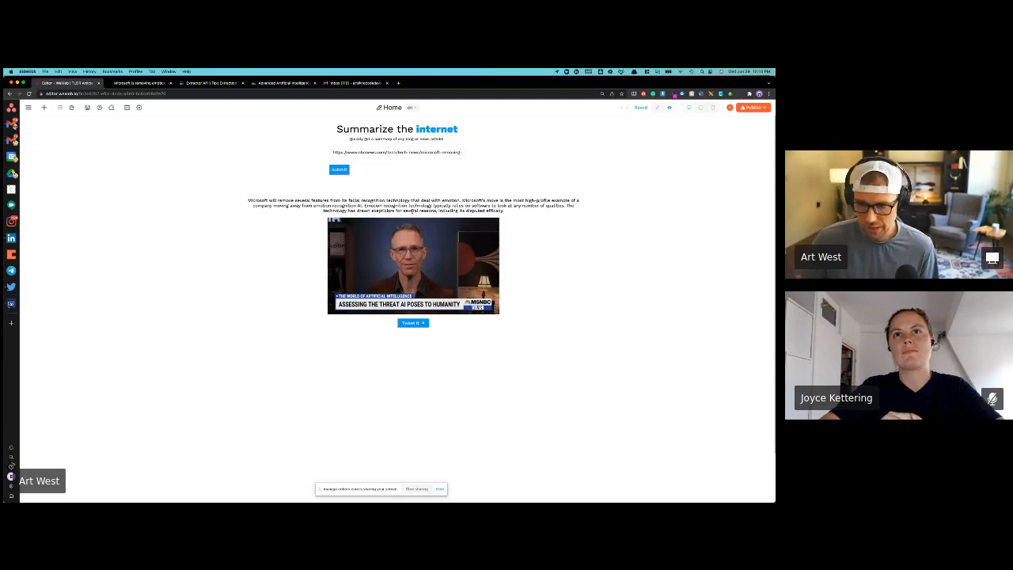
Check the source article's text and embedded video against the generated summary, and return the WeWeb page to edit mode
click(141, 82)
scroll(364, 301, down, 10)
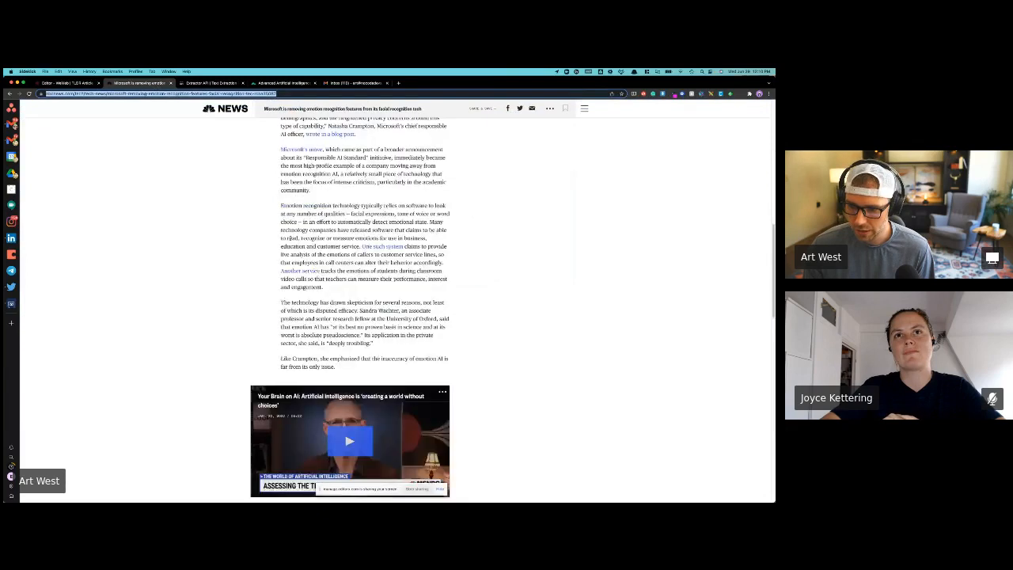
scroll(338, 266, down, 3)
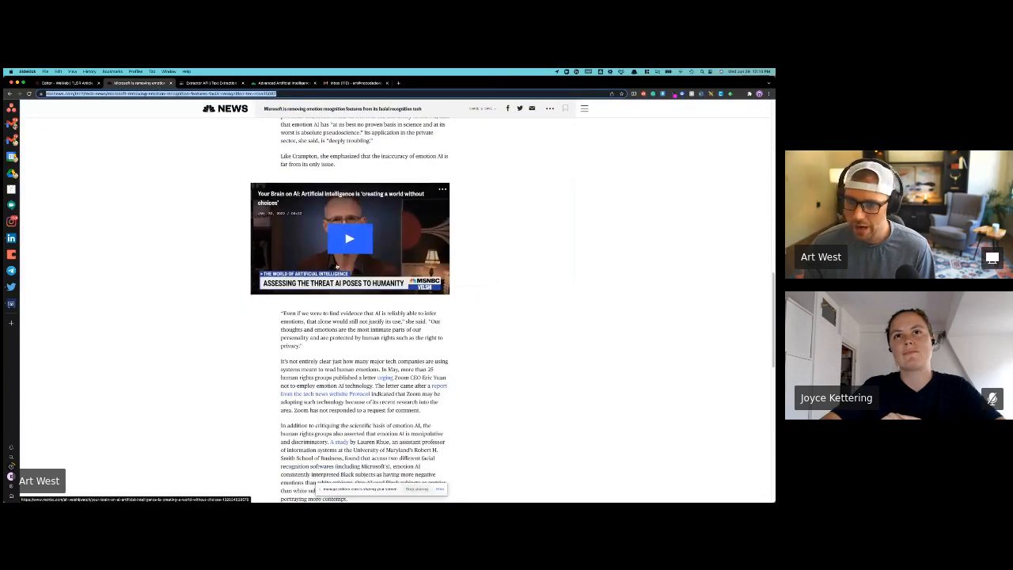
click(70, 83)
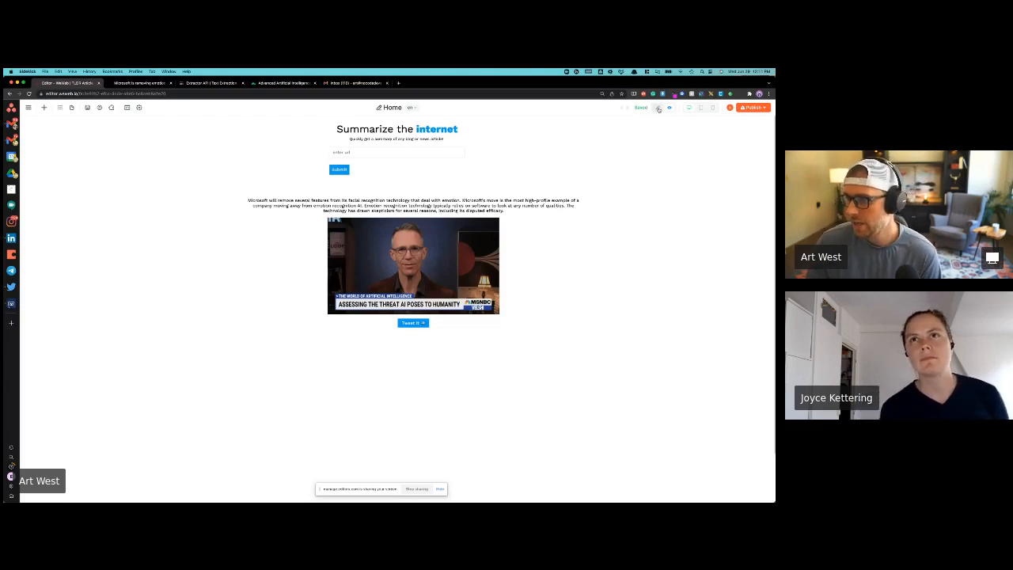
click(657, 109)
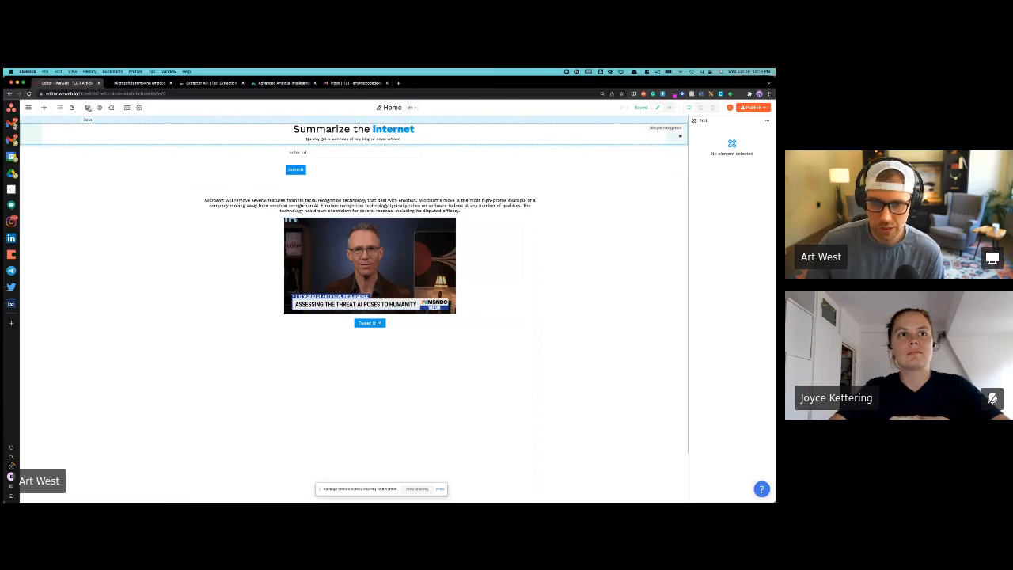
Start a new data collection and view the data sources that can be added, without configuring one
click(88, 108)
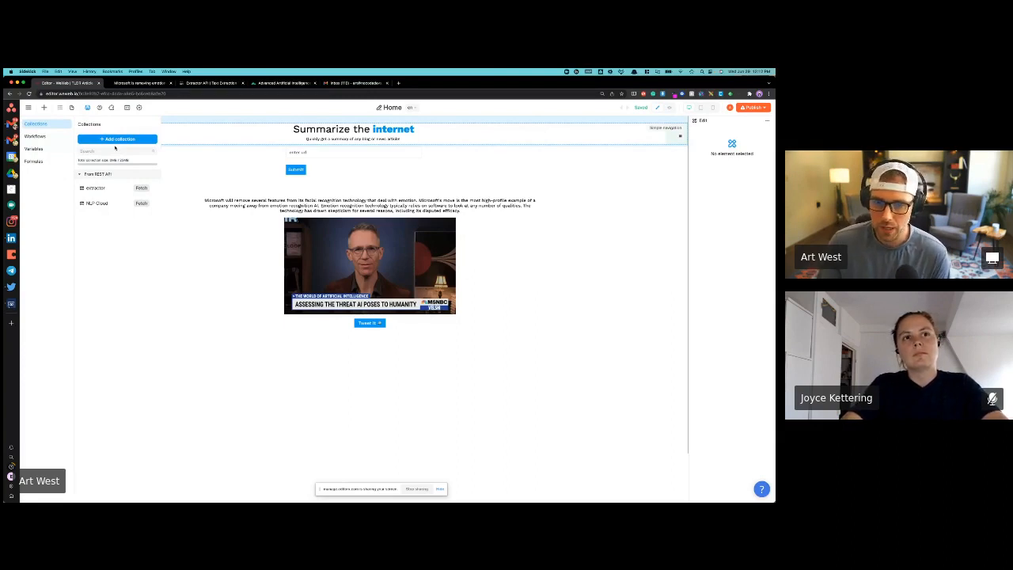
click(114, 141)
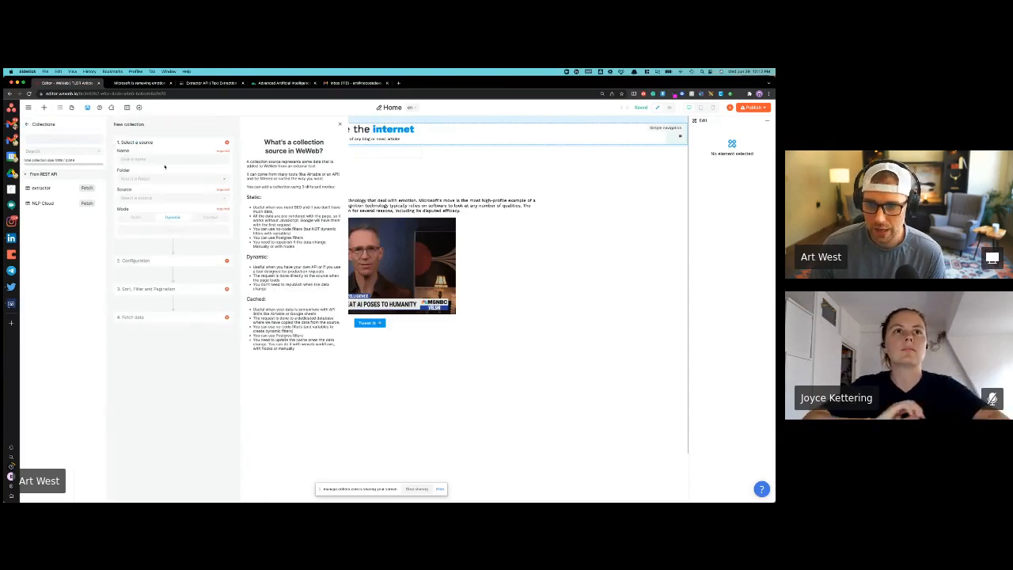
click(154, 198)
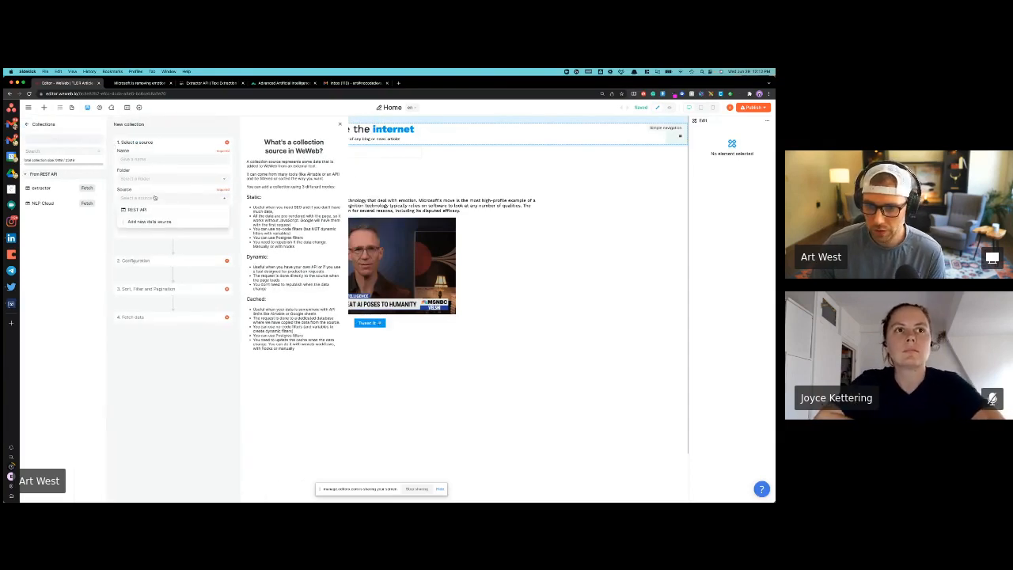
click(154, 224)
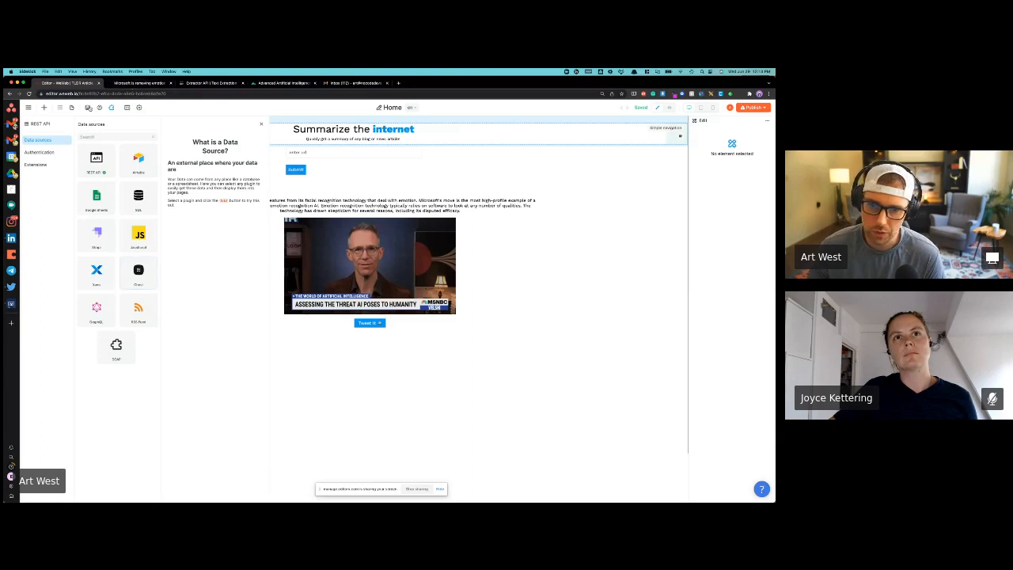
click(99, 109)
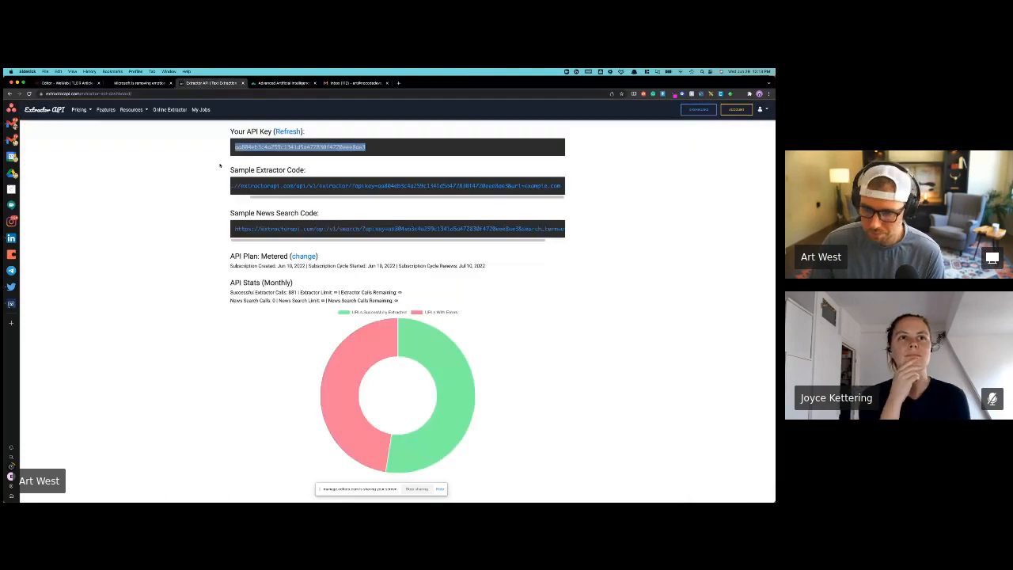
Look over the Extractor API homepage and the sample extractor code on its dashboard
click(53, 112)
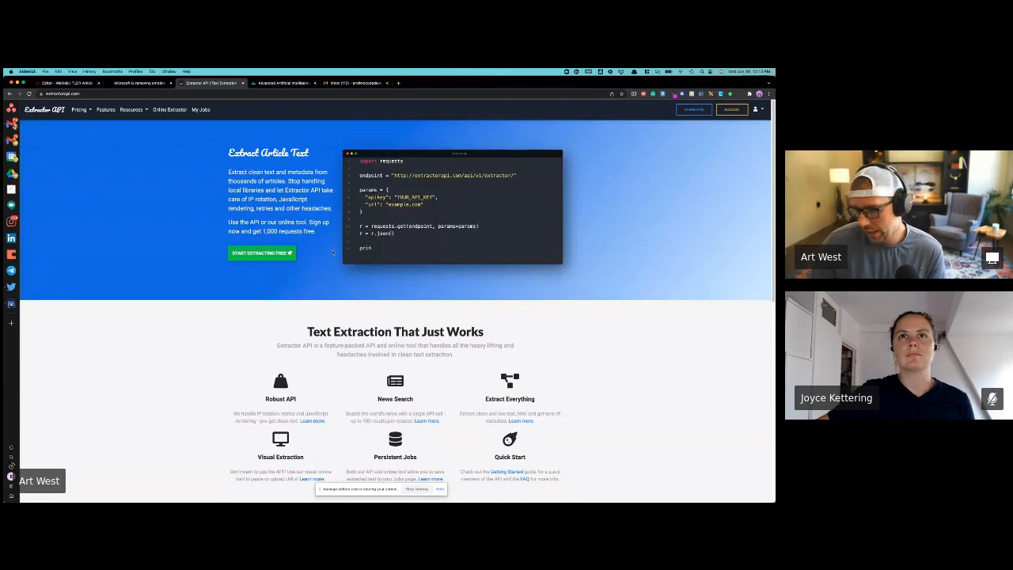
scroll(312, 255, down, 3)
scroll(313, 254, up, 3)
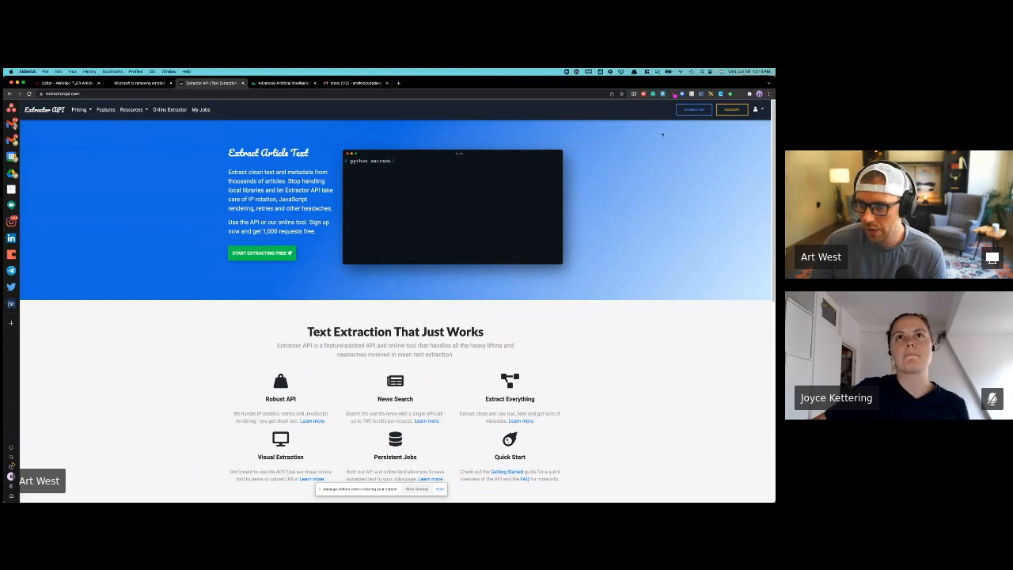
click(694, 110)
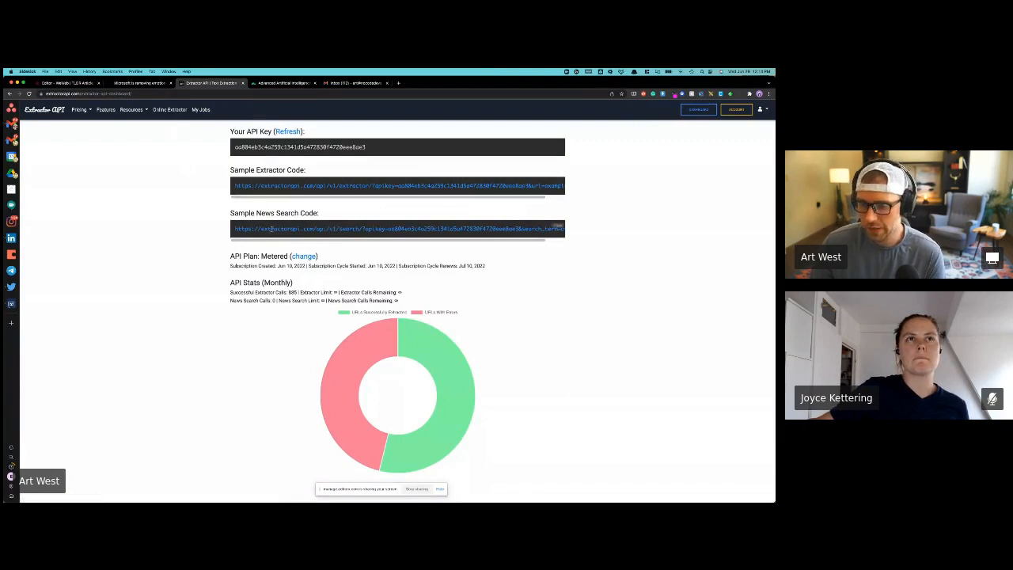
mouse_move(274, 197)
mouse_down()
mouse_move(323, 199)
mouse_move(290, 202)
mouse_up()
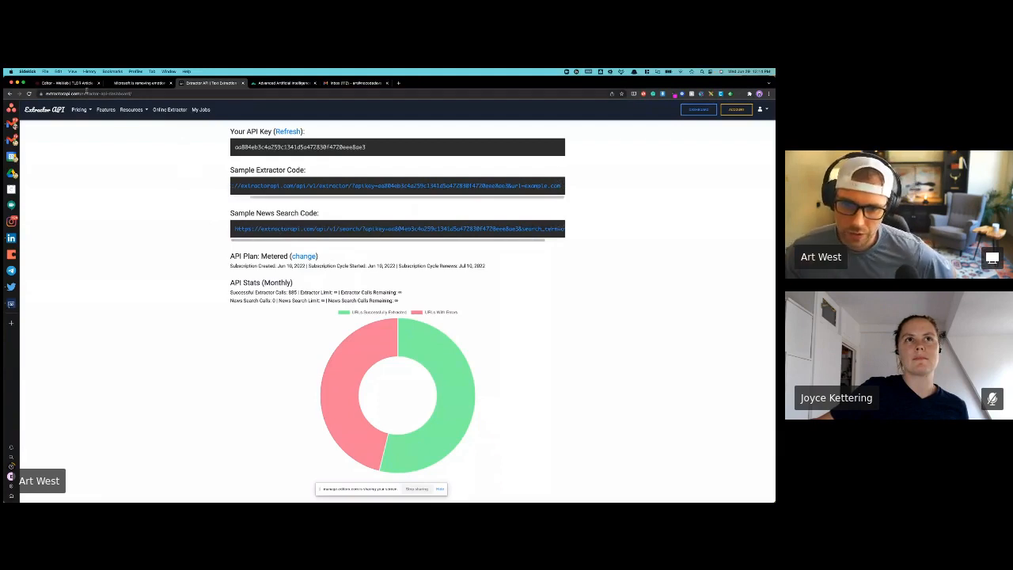
Switch to WeWeb and open the configuration section of the extractor collection
click(68, 83)
click(55, 189)
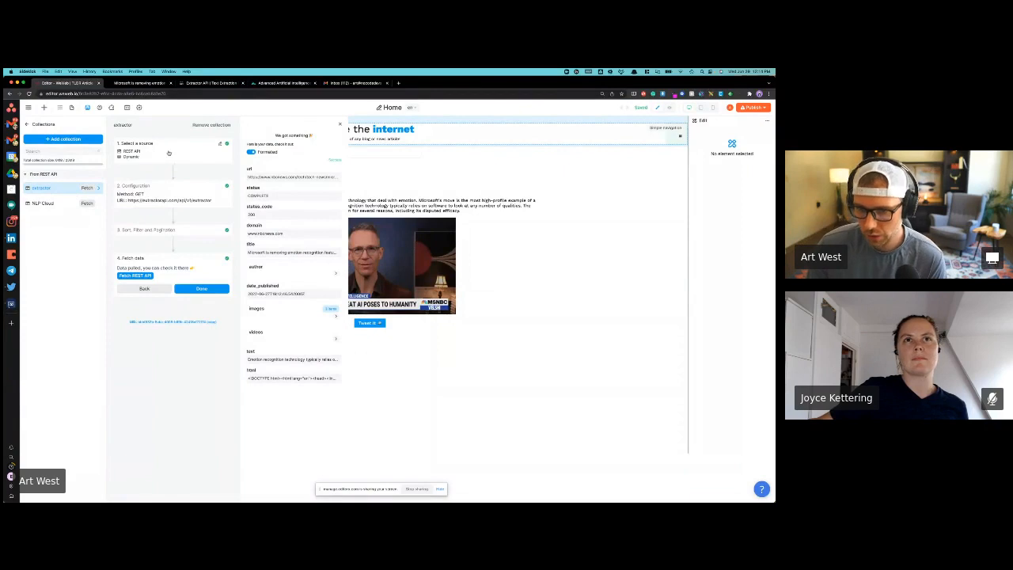
click(181, 192)
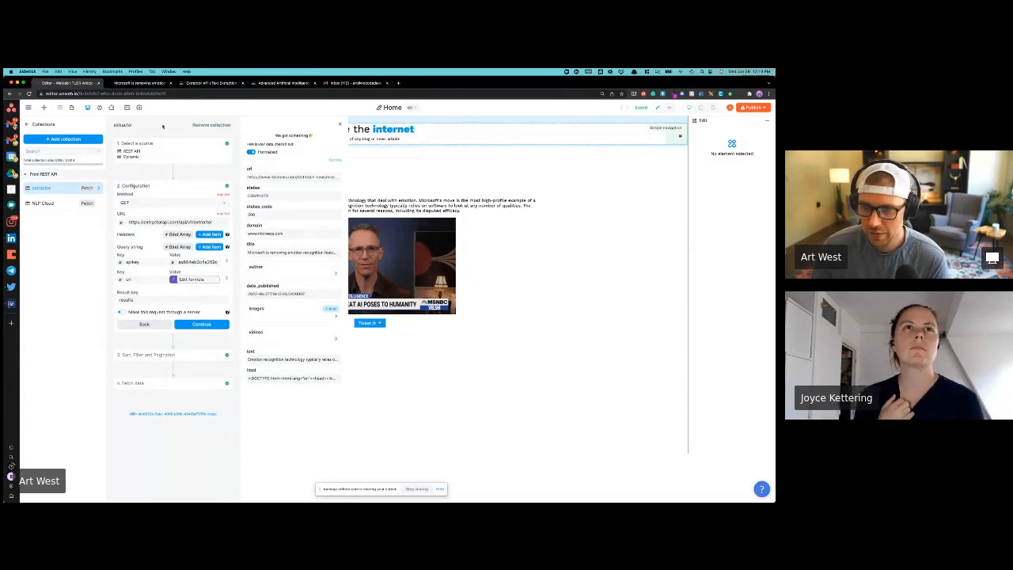
Highlight the endpoint address at the start of the Extractor API's sample extractor code and enlarge the page for reading
click(209, 82)
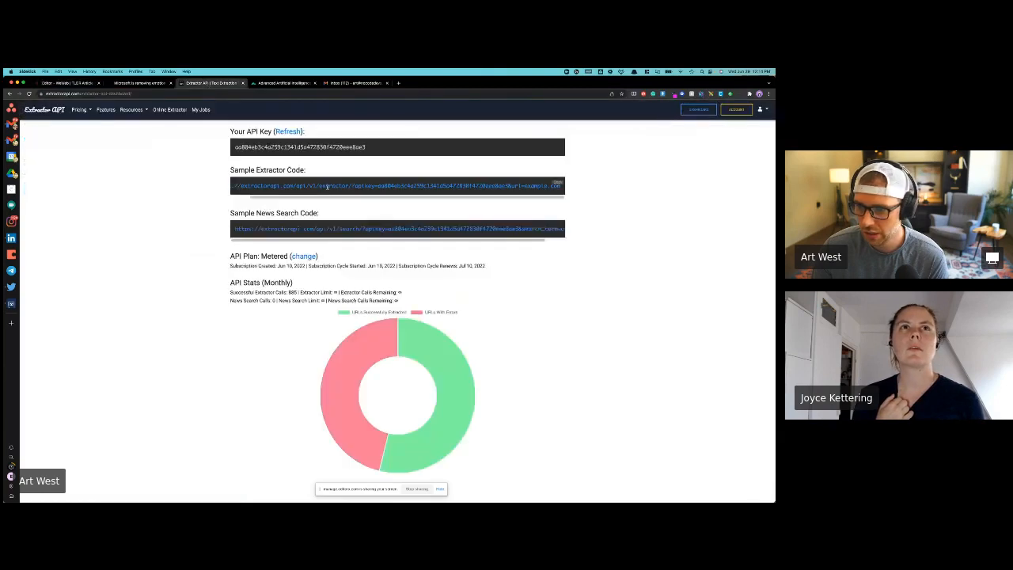
drag(348, 186, 226, 187)
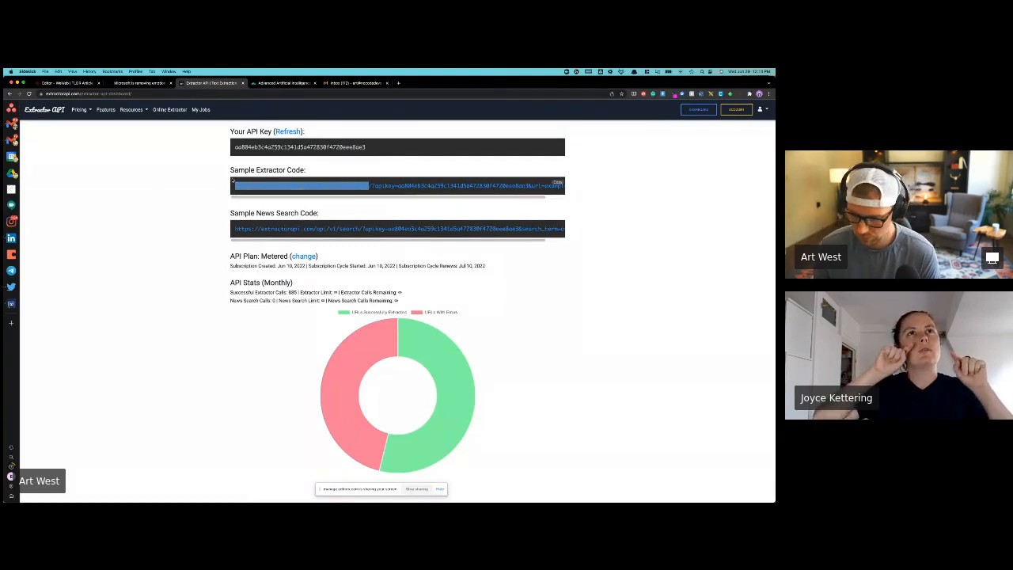
key(super+equal)
key(super+equal)
key(super+equal)
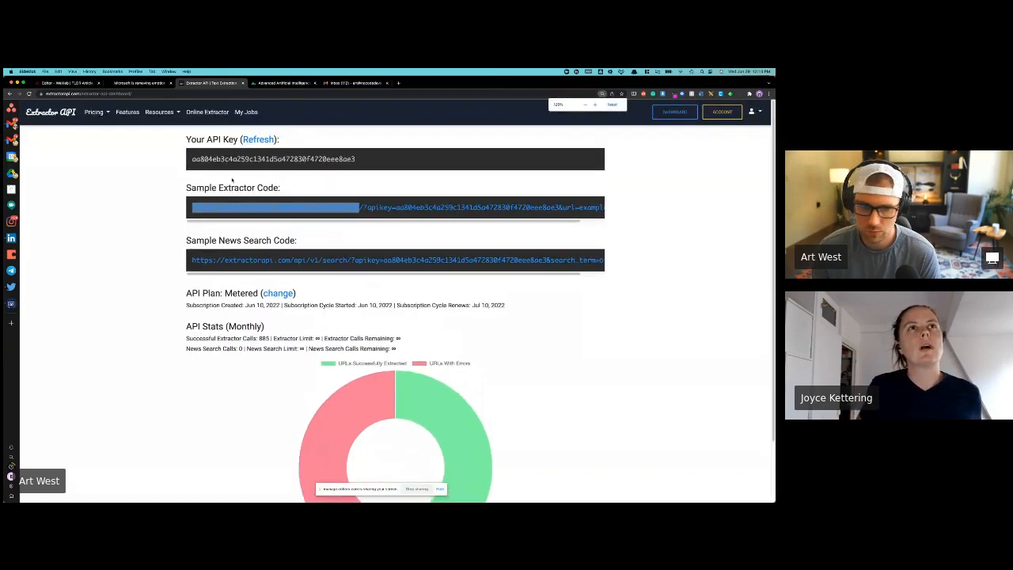
Enlarge the WeWeb editor and compare the extractor collection's URL and query string settings with the Extractor API dashboard
click(60, 84)
key(super+equal)
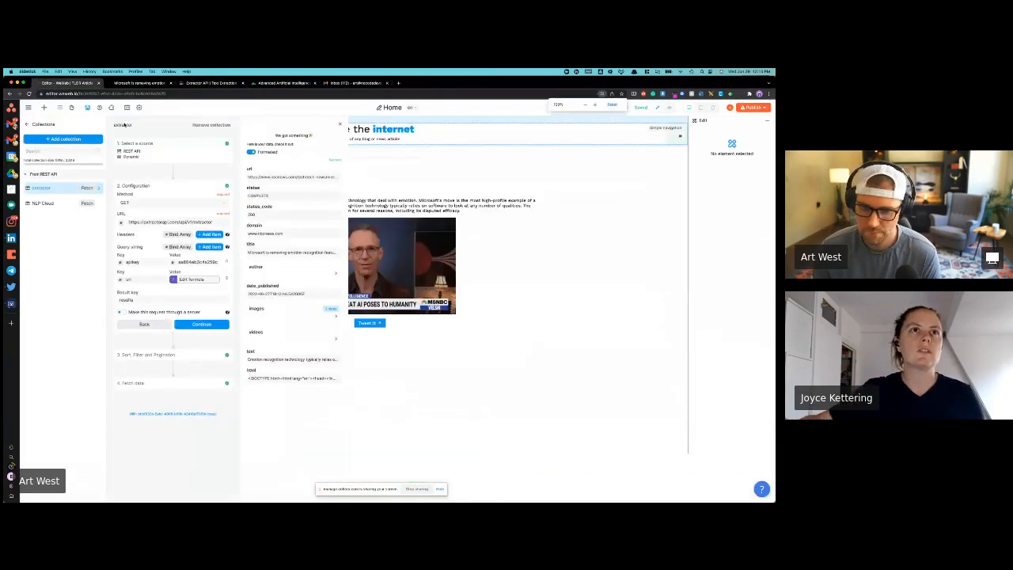
key(super+equal)
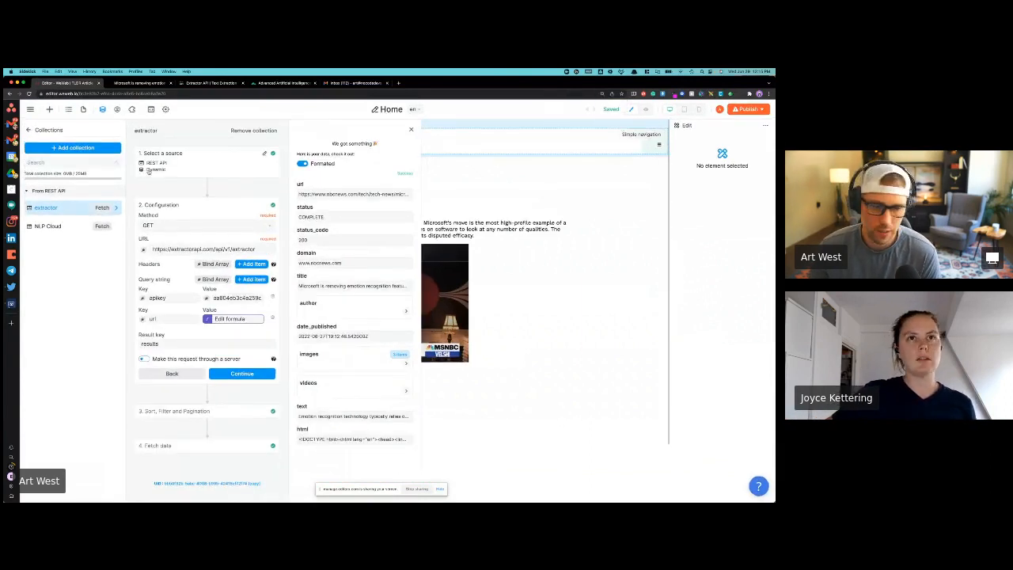
key(super+equal)
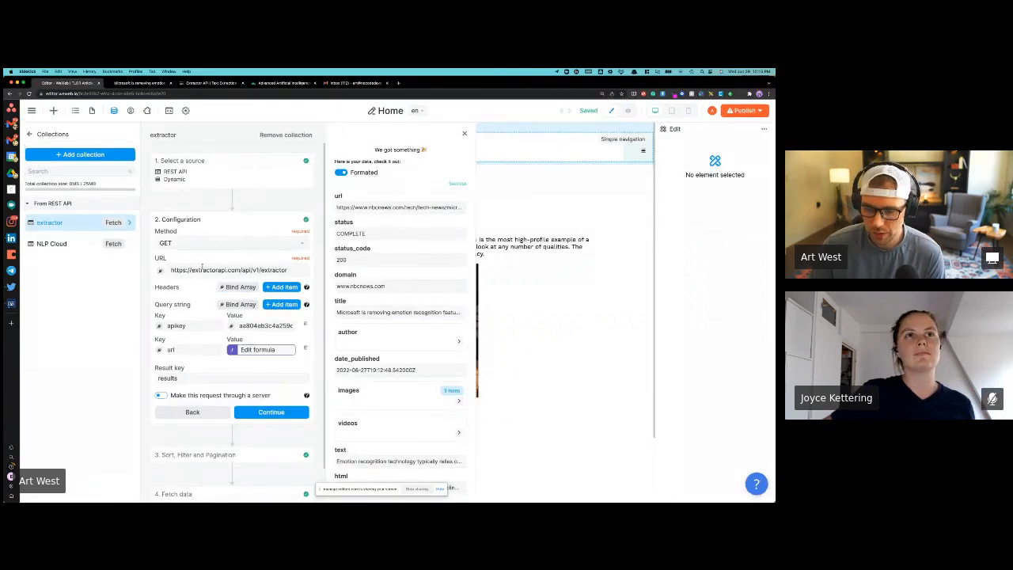
scroll(221, 313, down, 1)
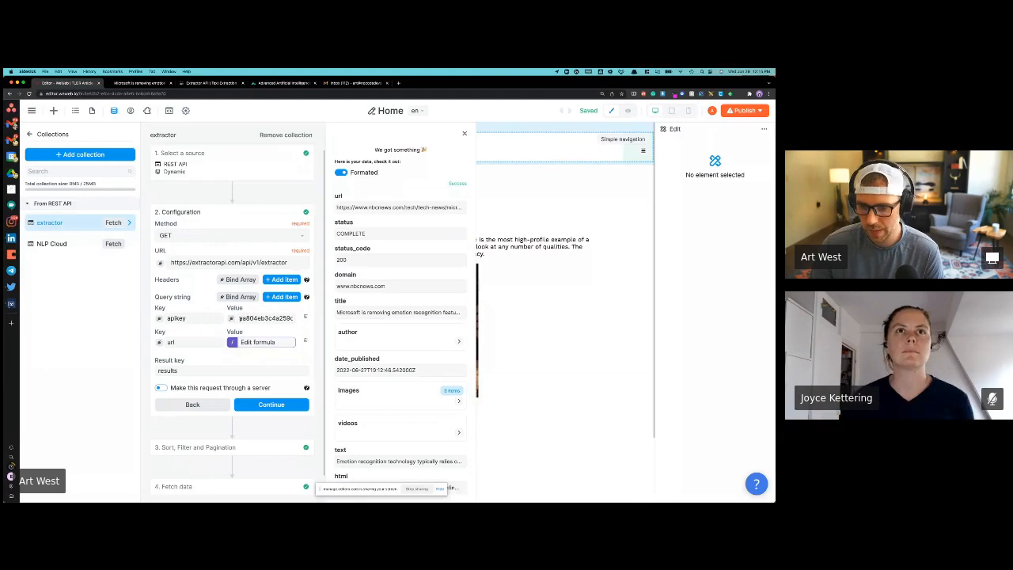
click(209, 82)
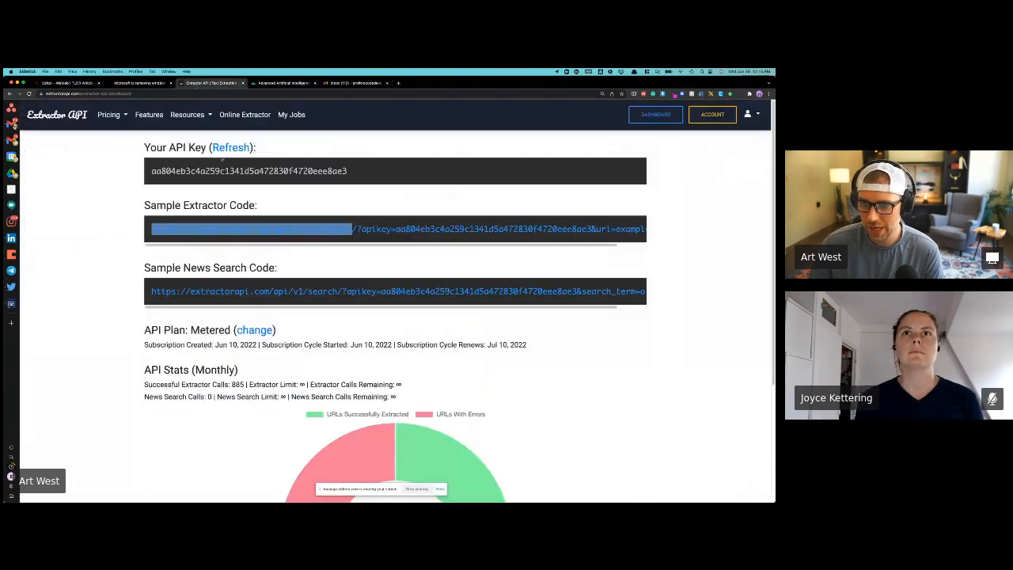
click(70, 83)
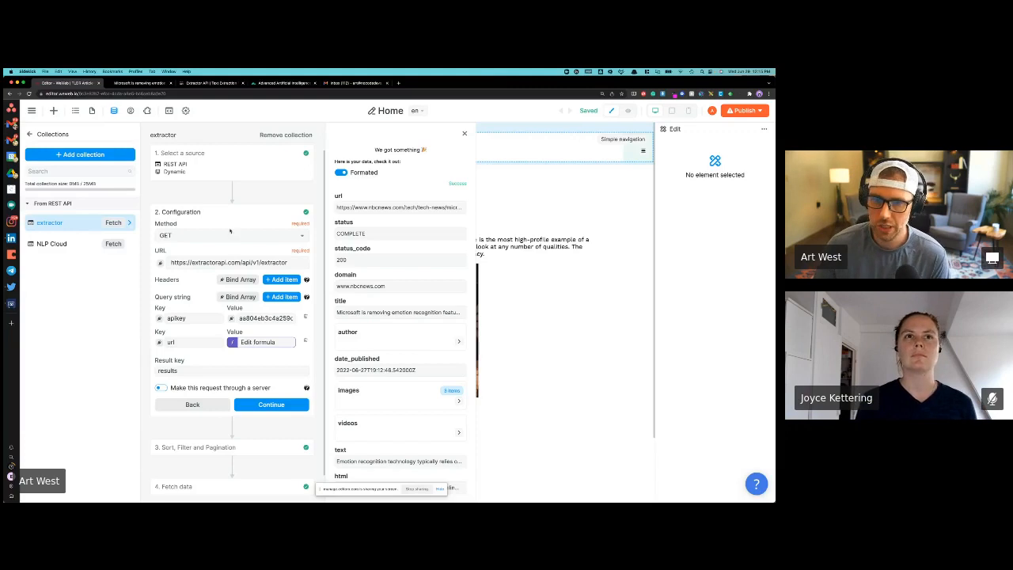
Inspect the formula bound to the extractor collection's url query parameter, and return to the page list
click(92, 110)
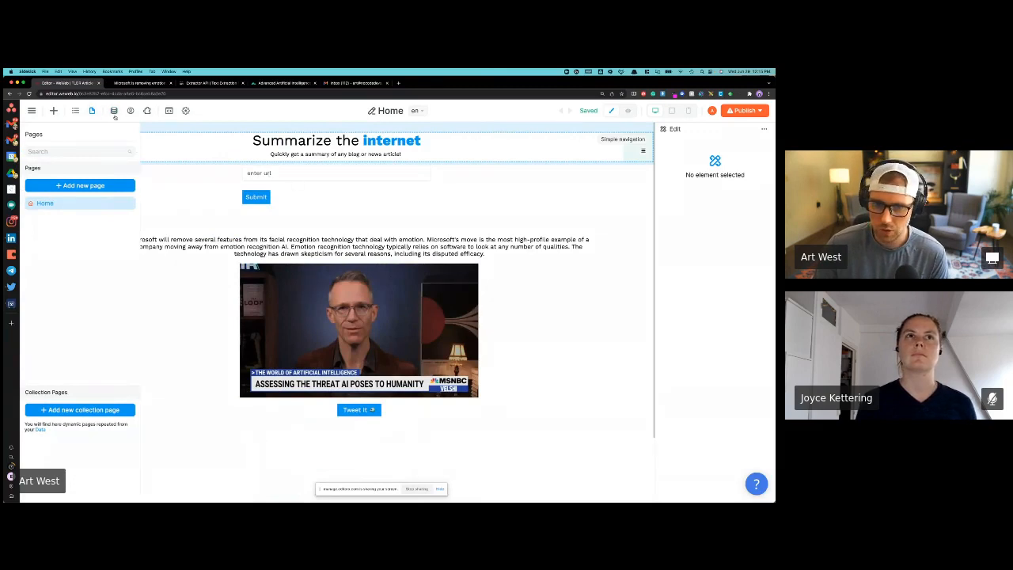
click(114, 111)
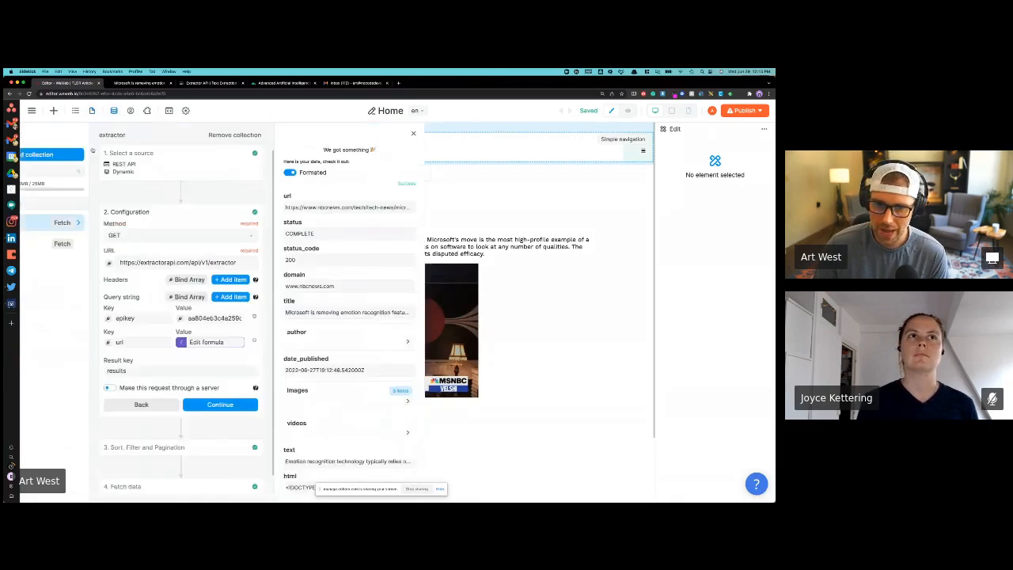
click(251, 342)
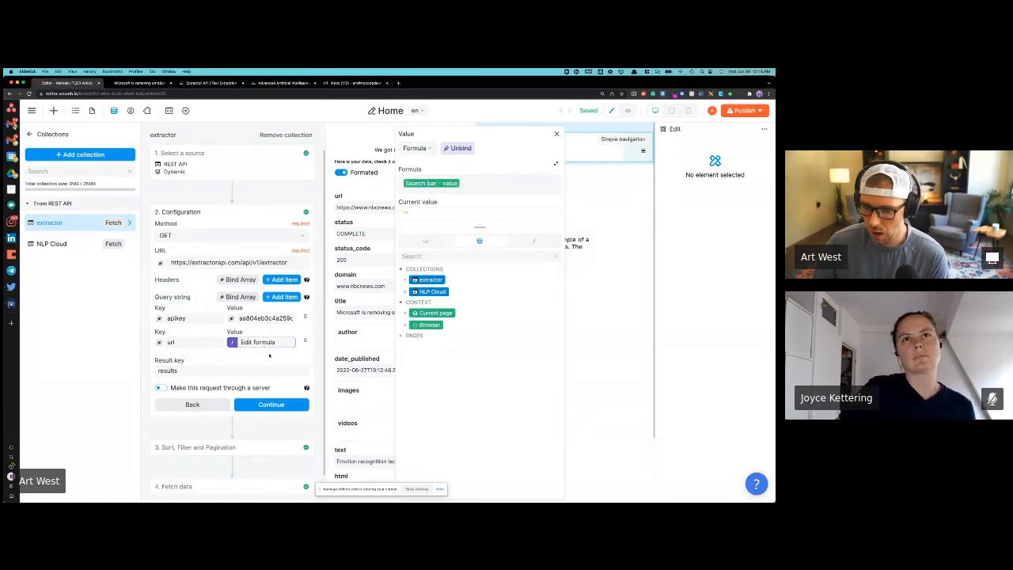
click(92, 110)
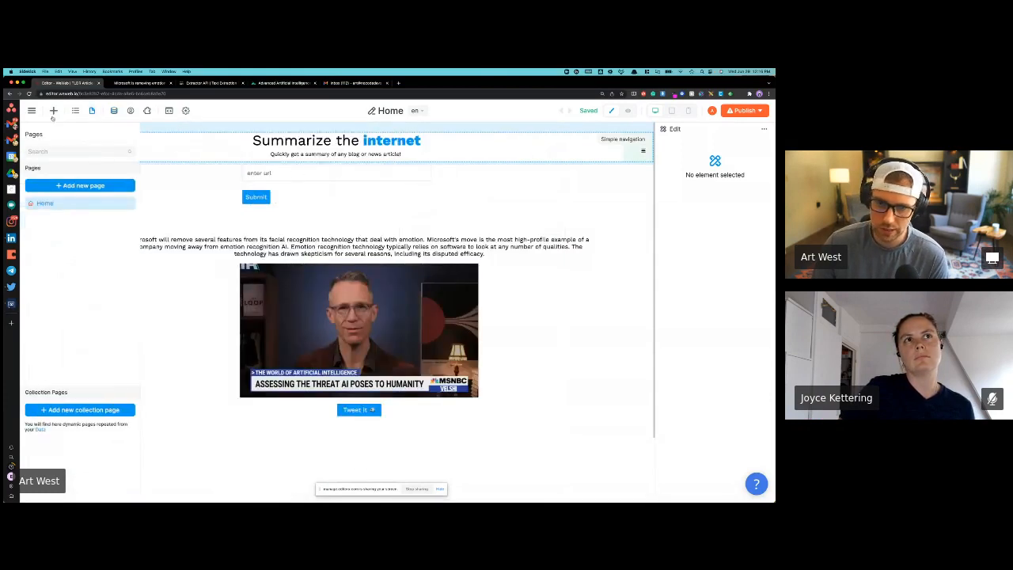
Try to refetch the extractor collection's data from its configuration, and return to the page list
click(114, 111)
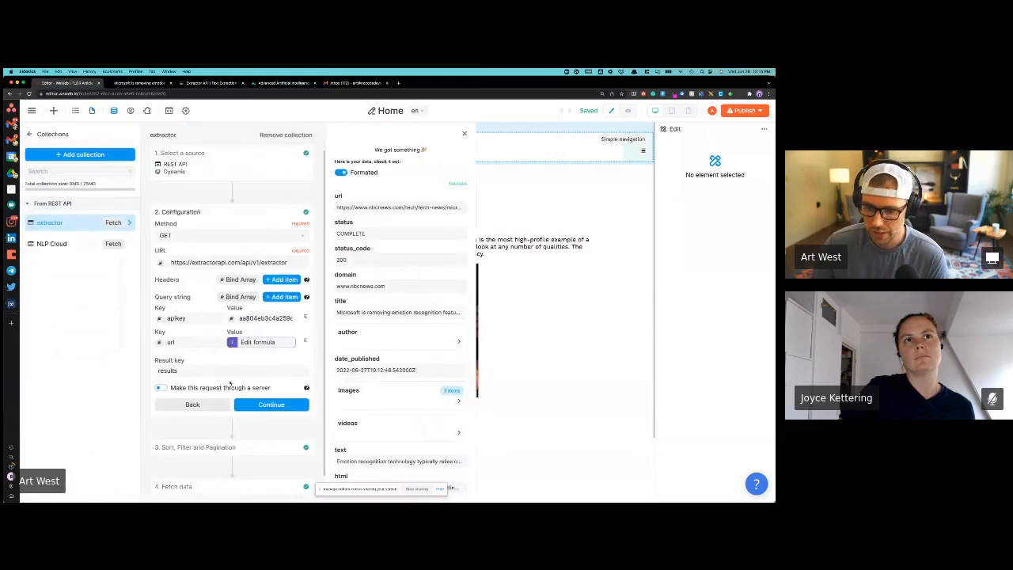
click(269, 404)
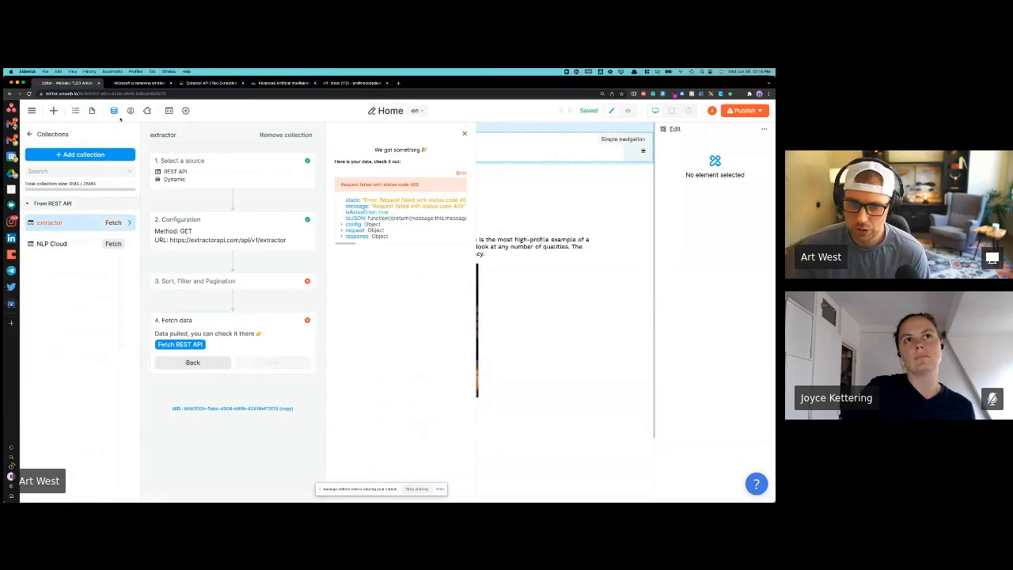
click(92, 110)
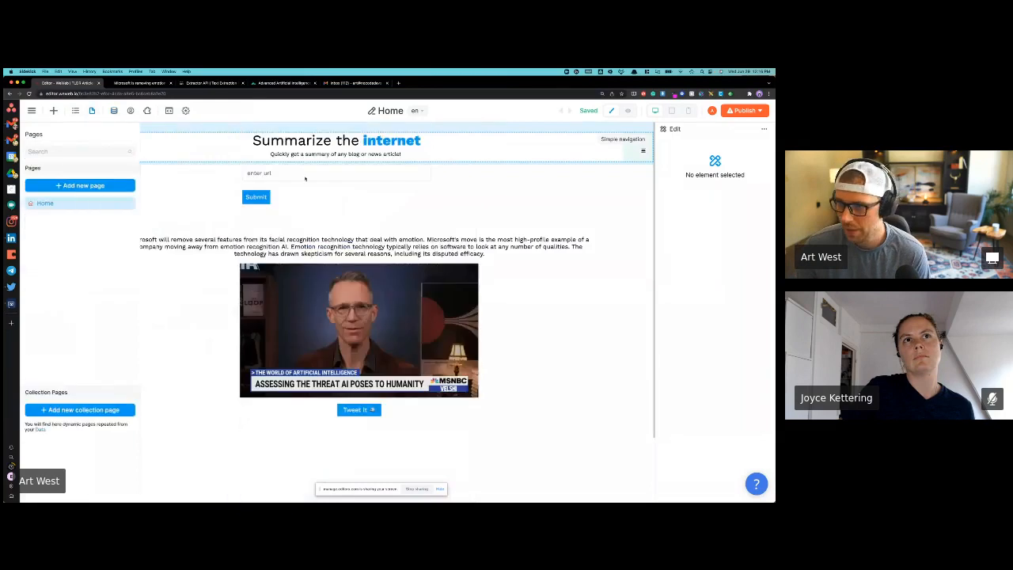
Switch the Home page to preview mode and paste the NBC News article address into the url input
click(628, 110)
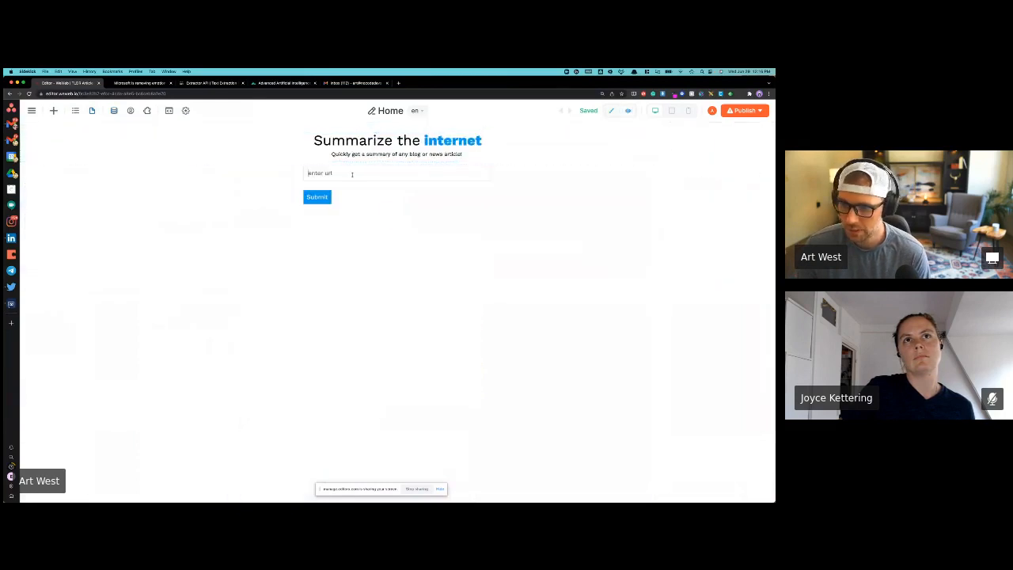
click(345, 175)
key(super+v)
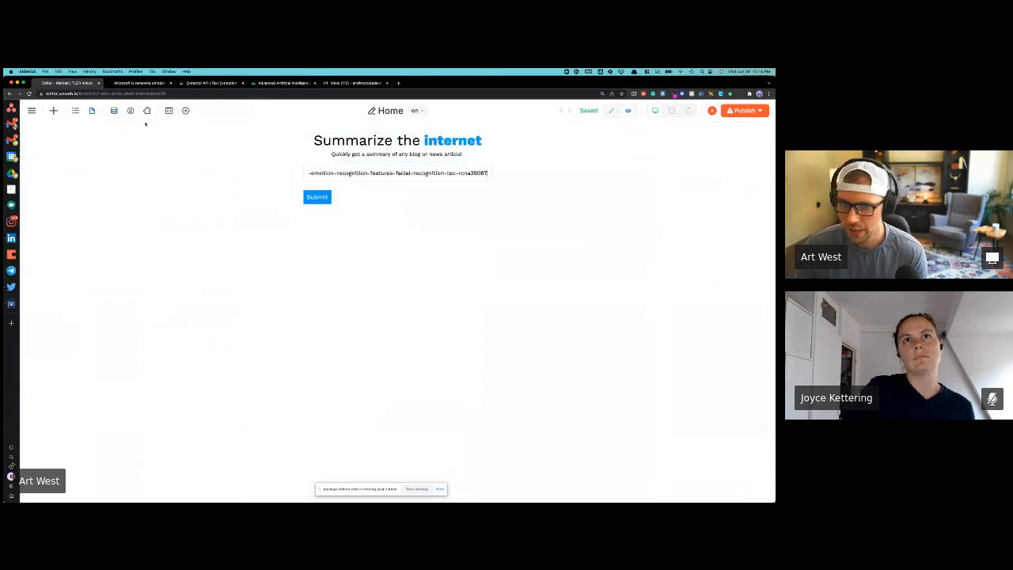
Return to the extractor collection and fetch its data for the entered article address
click(92, 111)
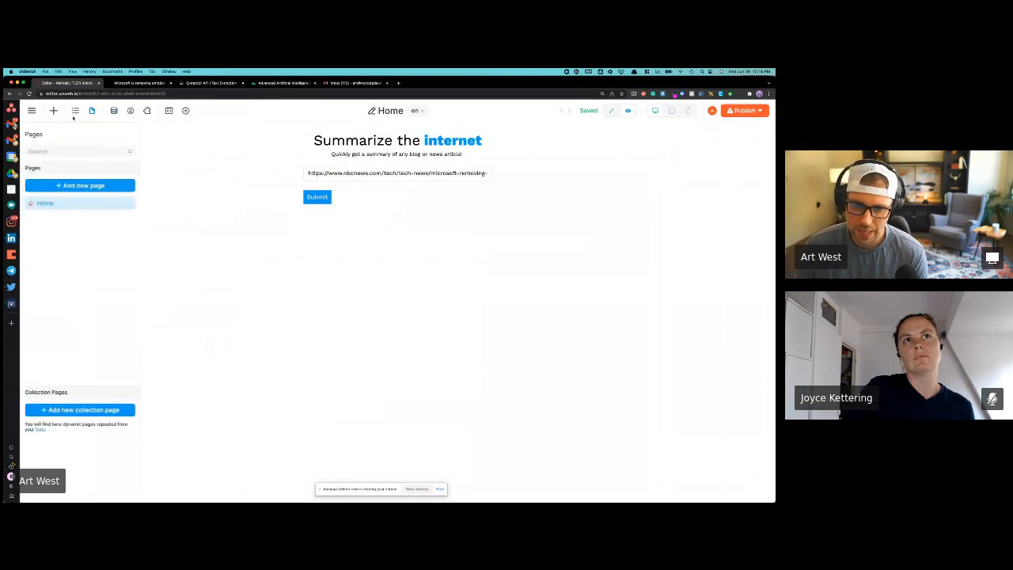
click(114, 111)
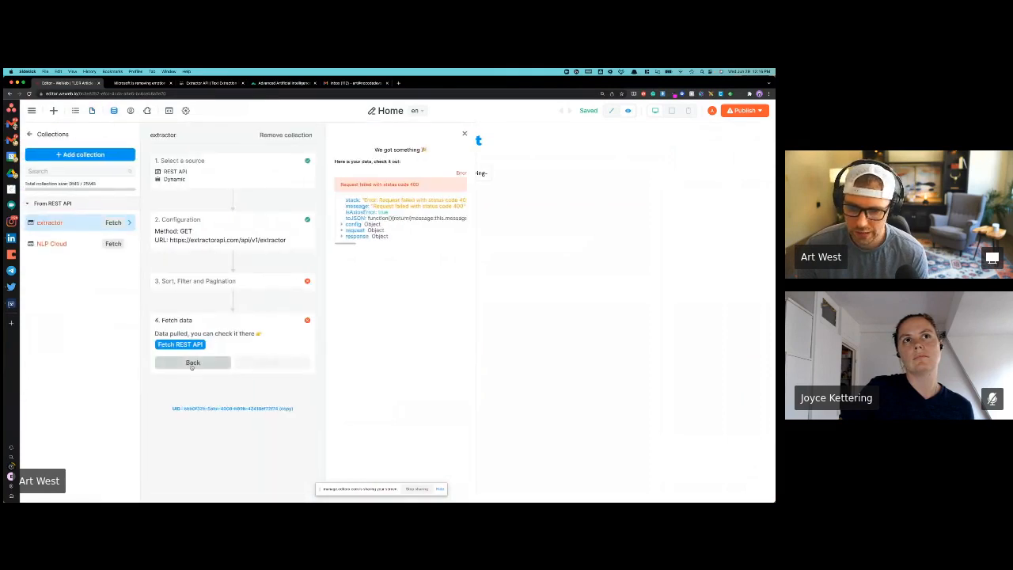
click(113, 222)
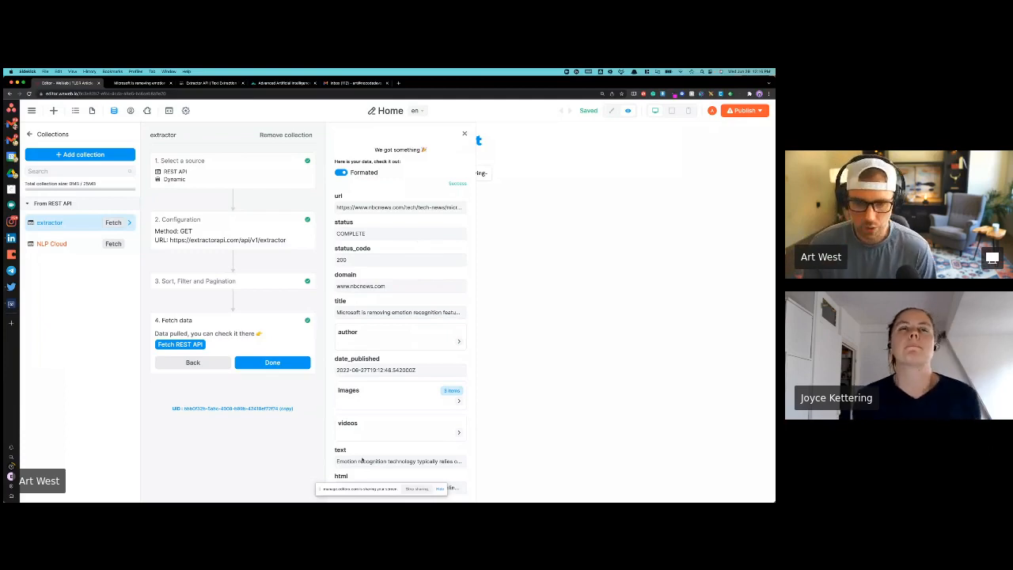
Inspect the formula bound to the extractor's url parameter and browse the variables and collections available for binding, then close the formula
click(234, 233)
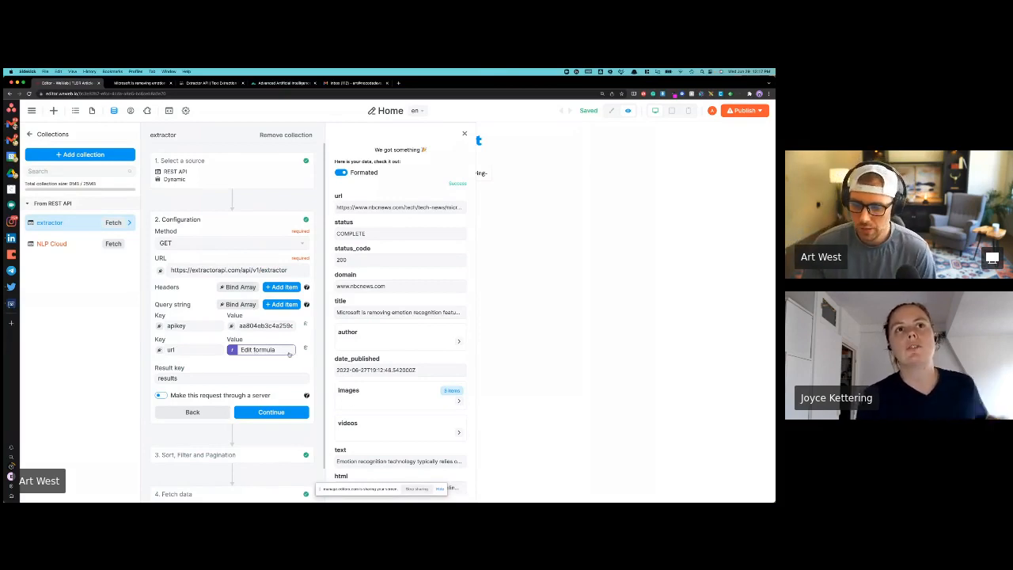
click(255, 350)
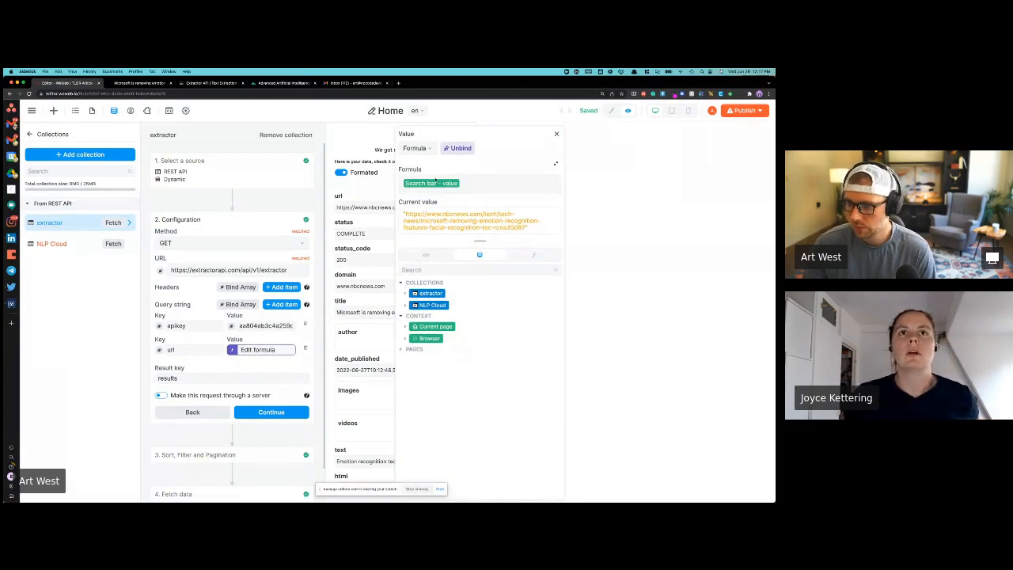
click(427, 255)
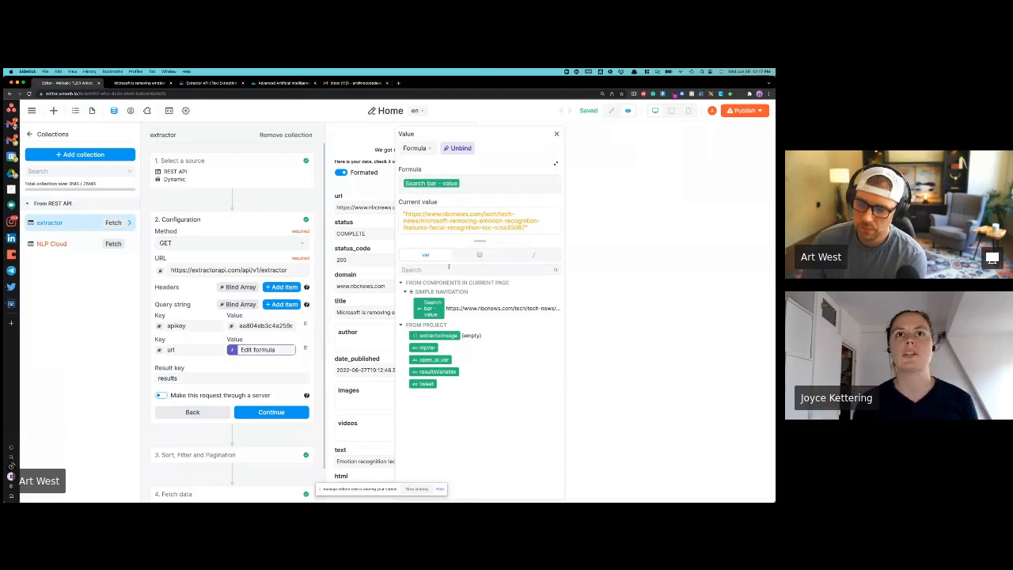
click(479, 255)
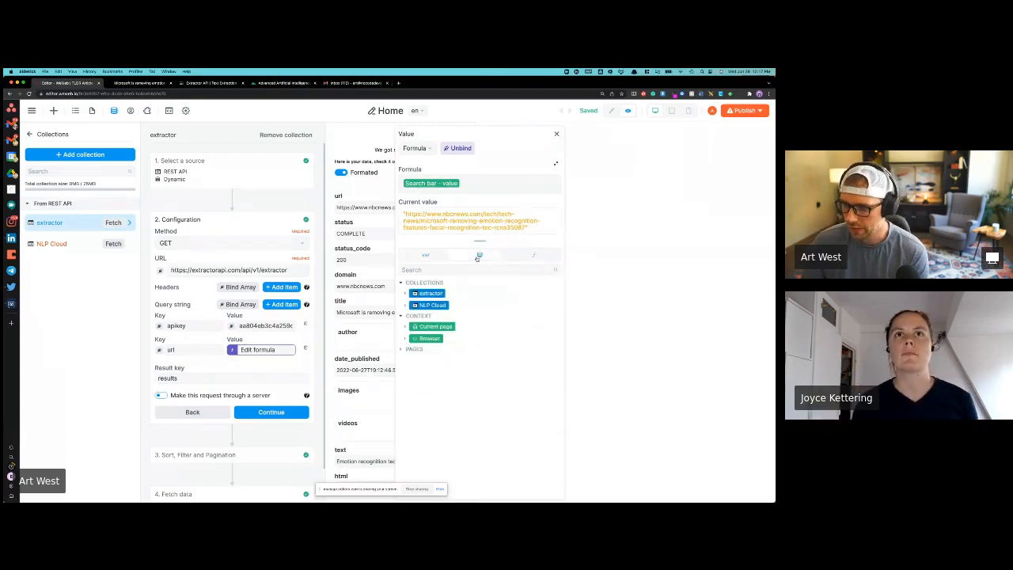
click(435, 257)
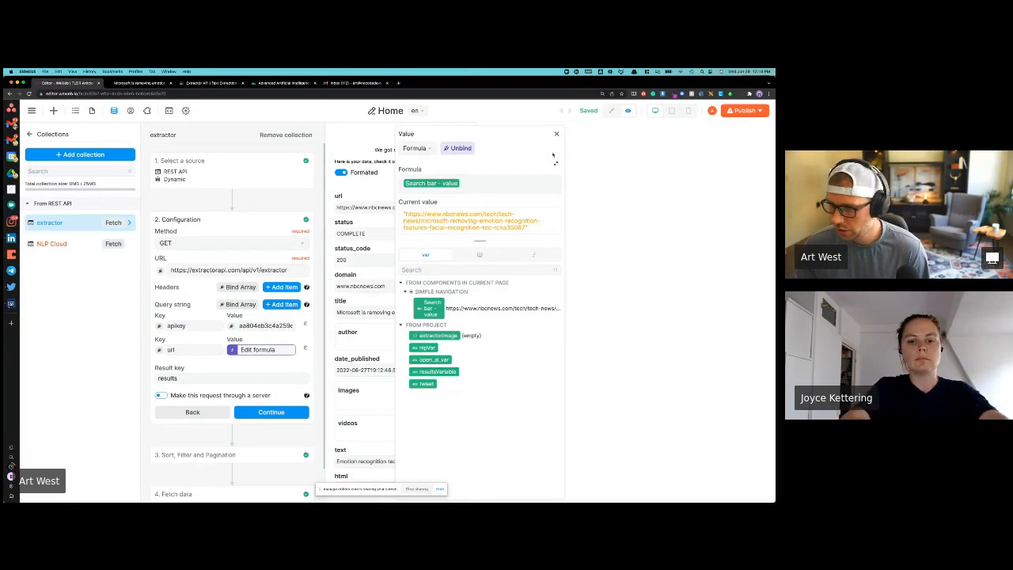
click(556, 133)
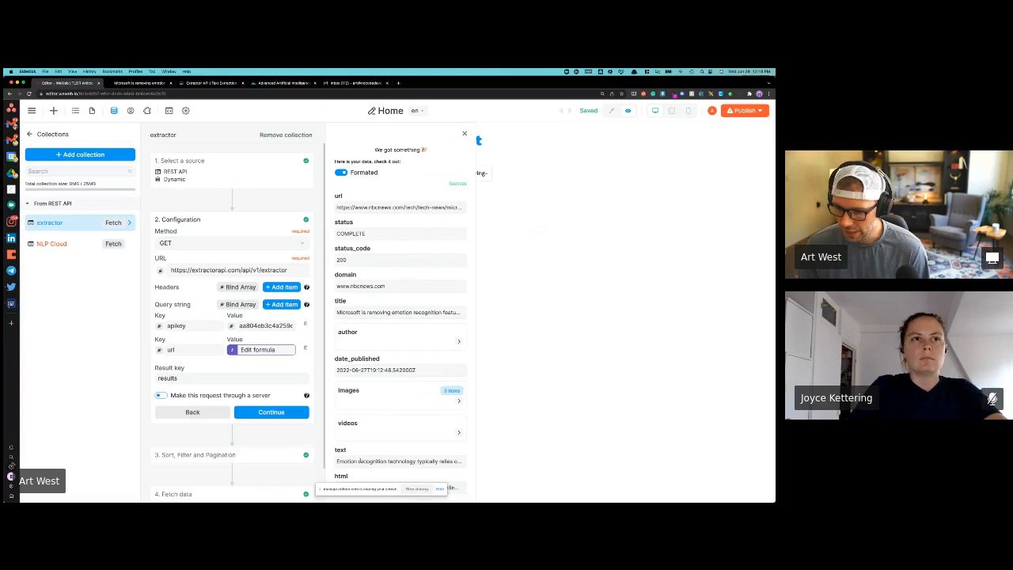
Examine the text field in the extractor's fetched result, both formatted and unformatted, and close the collection
drag(363, 461, 430, 465)
click(406, 466)
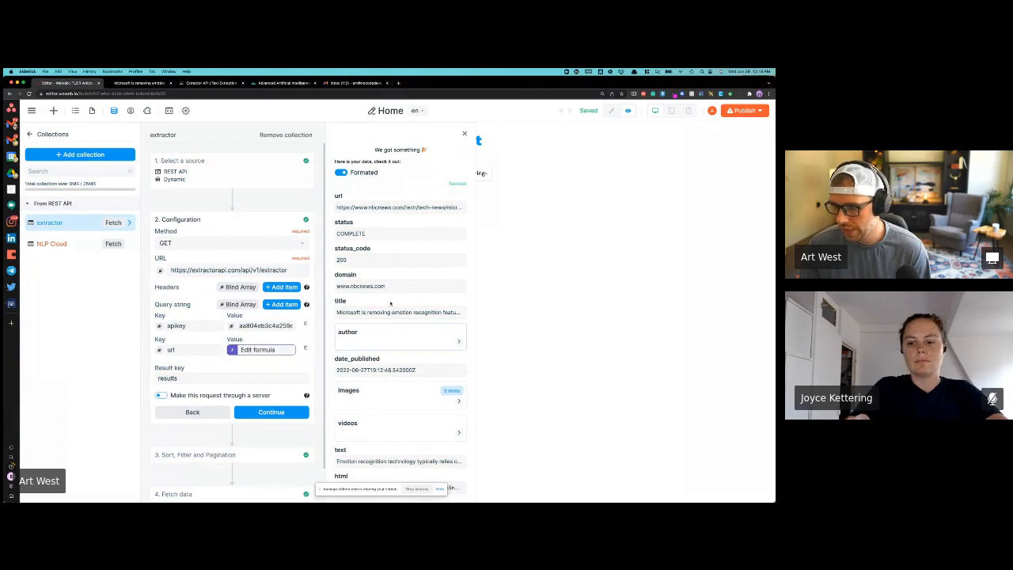
click(340, 172)
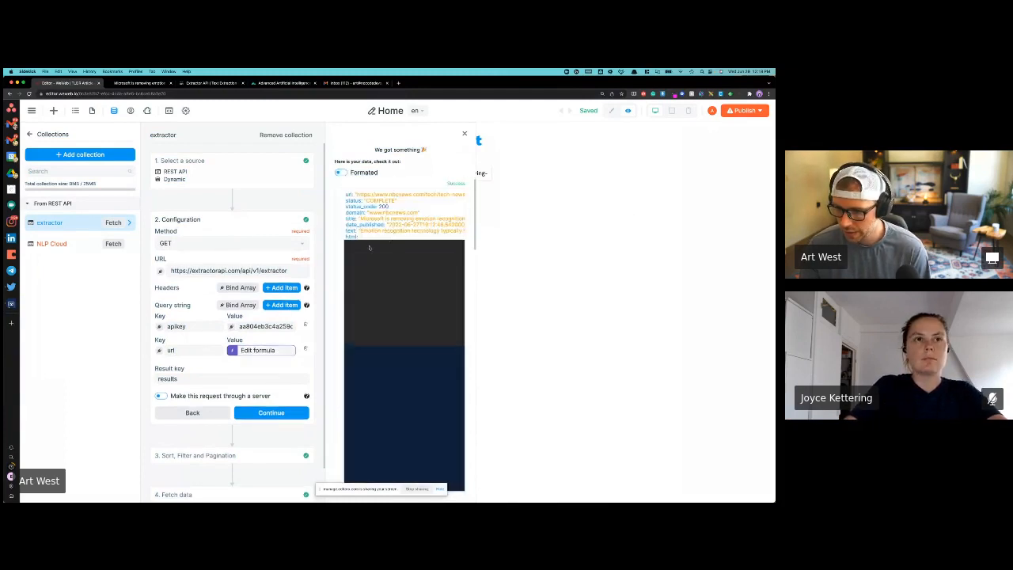
drag(356, 231, 466, 232)
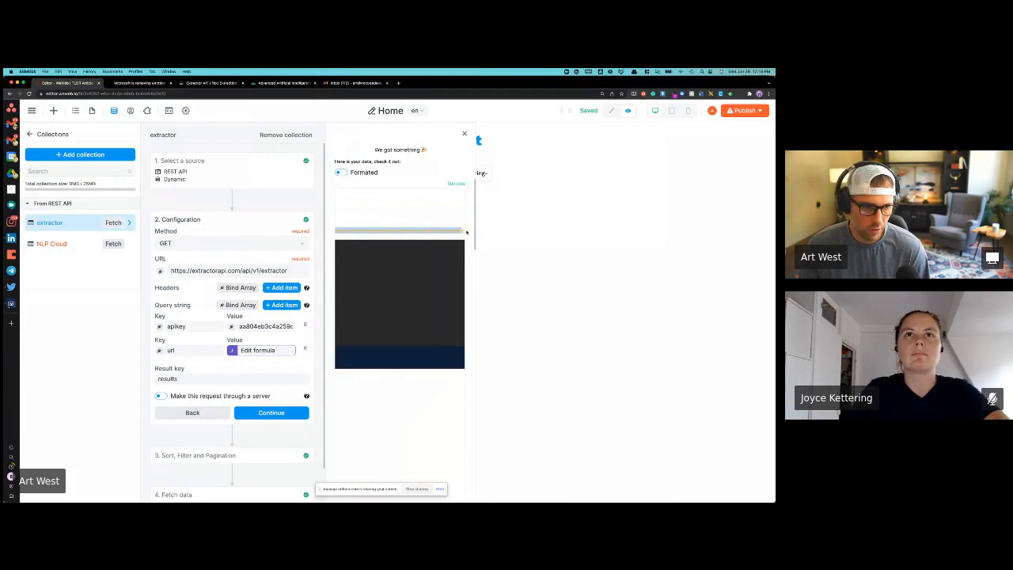
click(465, 133)
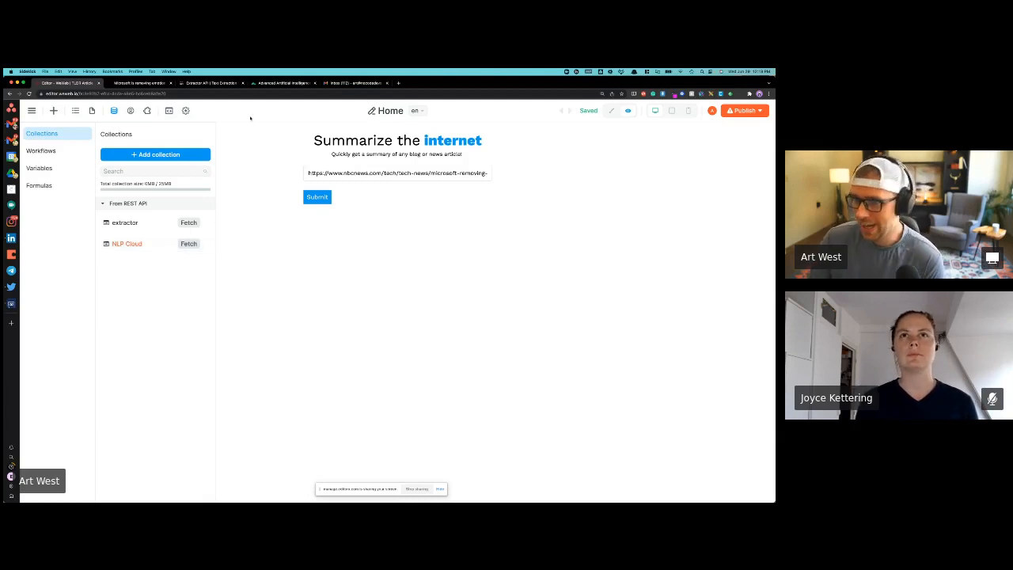
Switch to the NLP Cloud website, find its table of use cases and models, and enlarge it for reading
click(282, 82)
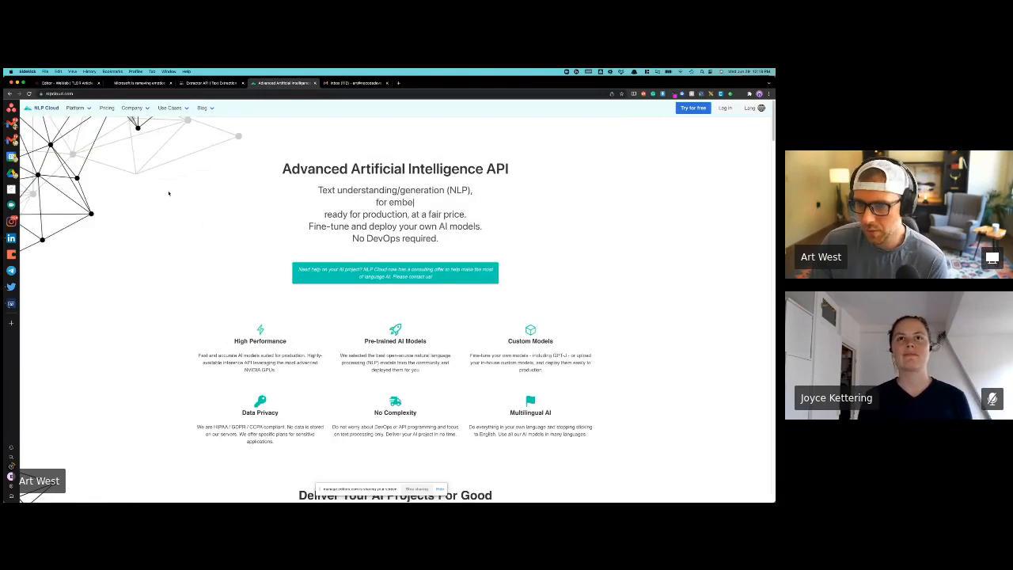
scroll(182, 201, down, 3)
scroll(190, 198, down, 7)
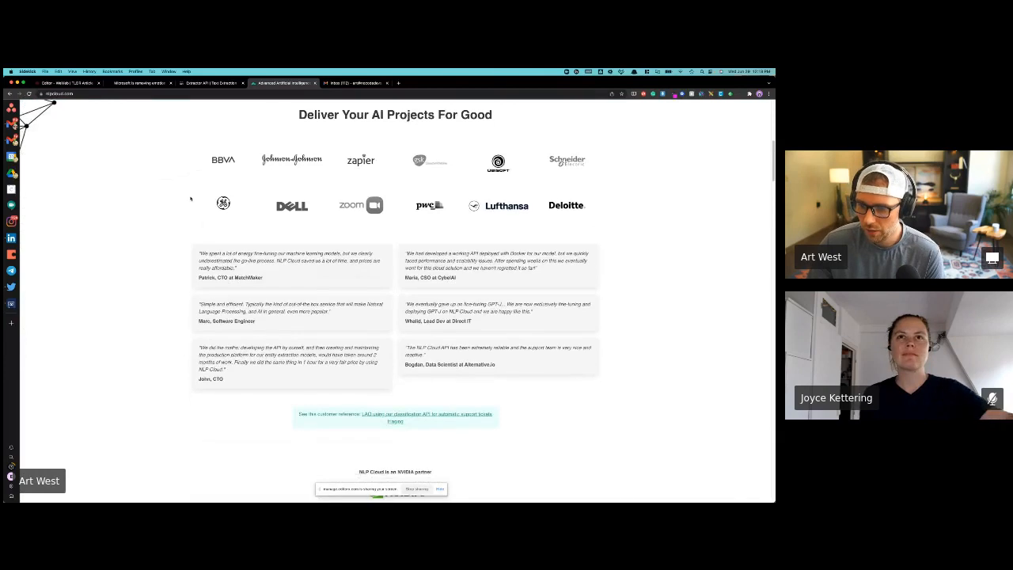
scroll(190, 199, down, 5)
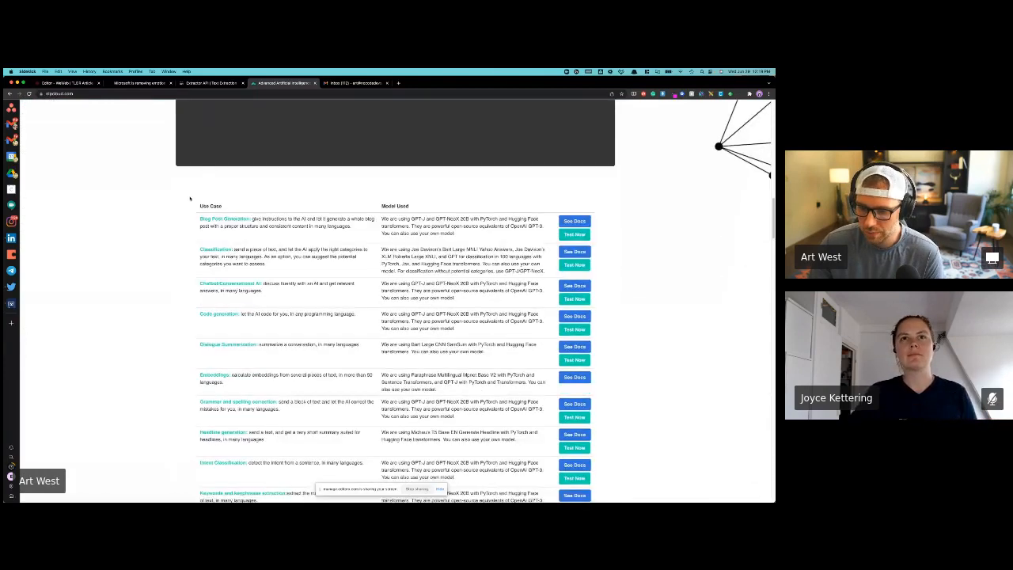
scroll(204, 198, down, 1)
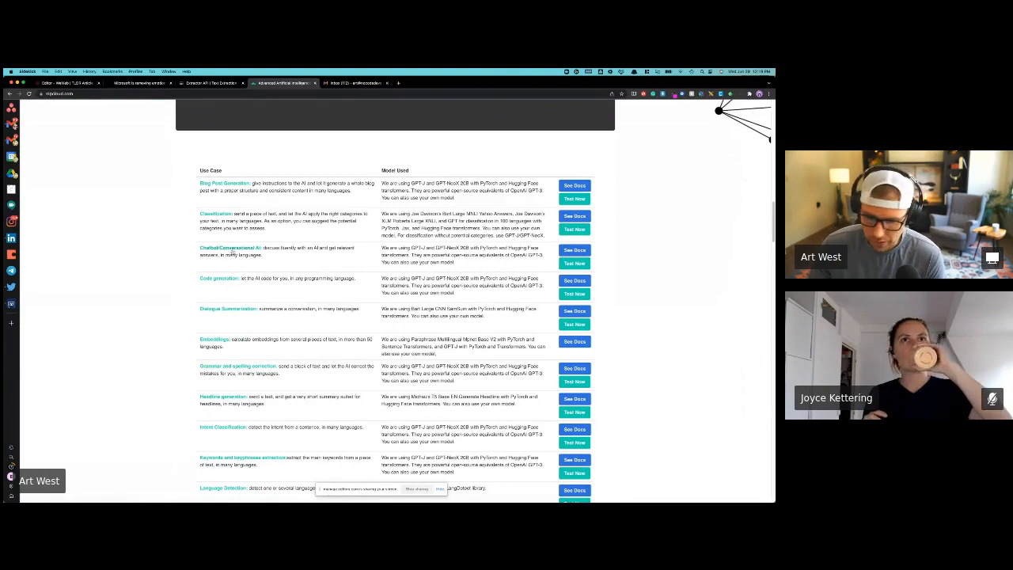
key(super+plus)
key(super+plus)
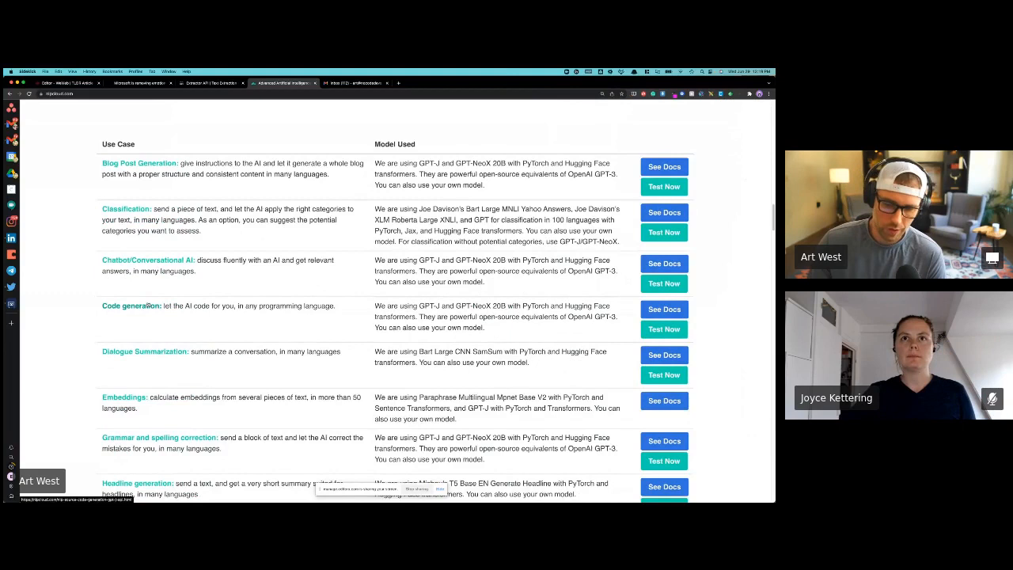
Go through the remaining NLP Cloud use cases and open the documentation for Summarization
scroll(147, 306, down, 2)
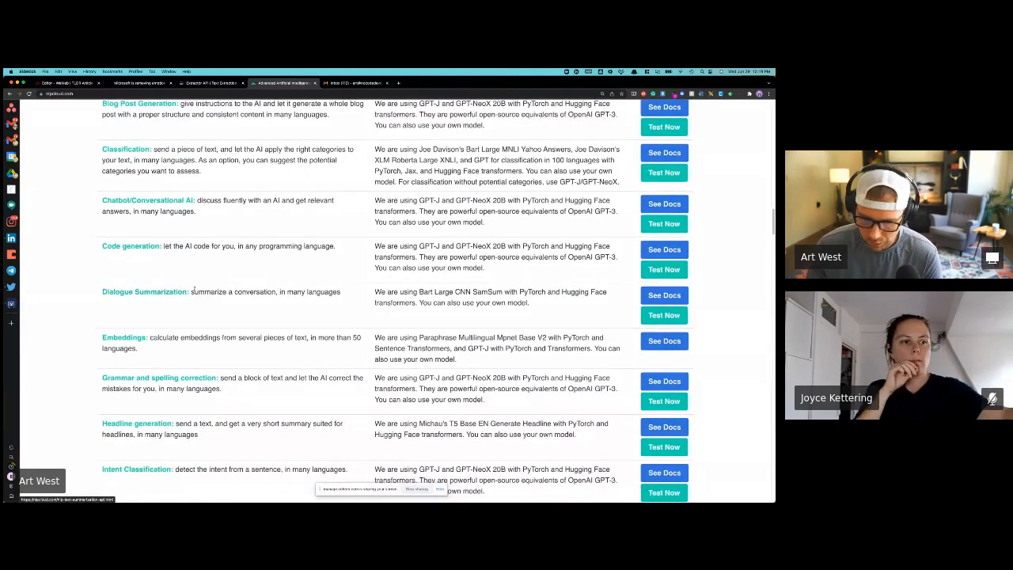
scroll(188, 291, down, 3)
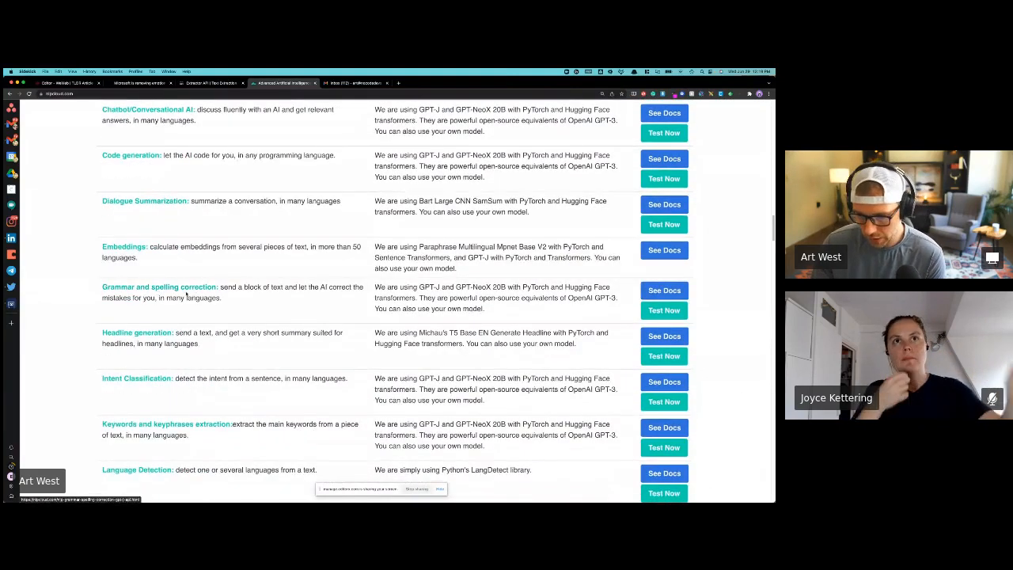
scroll(147, 322, down, 1)
scroll(147, 322, down, 15)
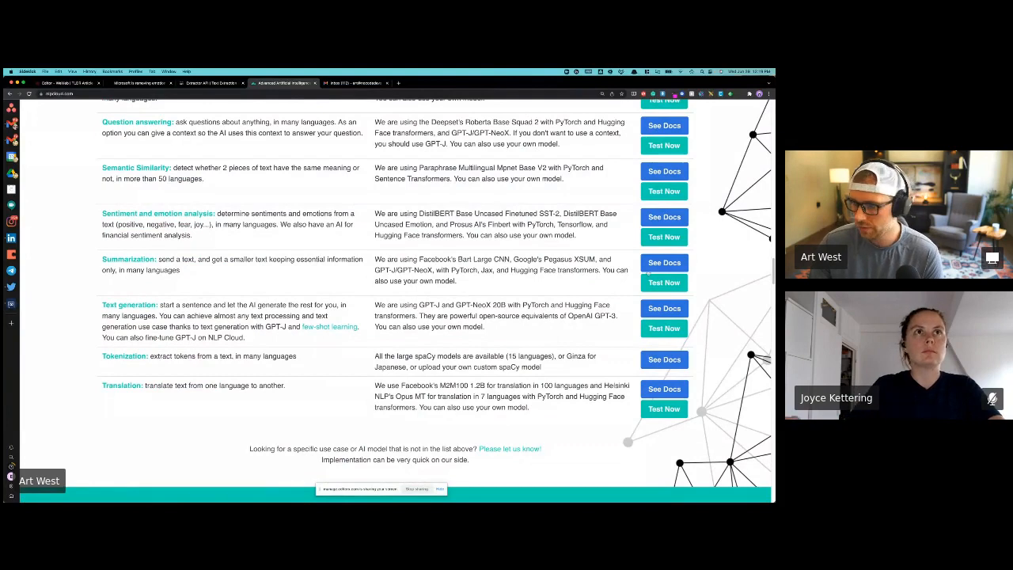
click(664, 262)
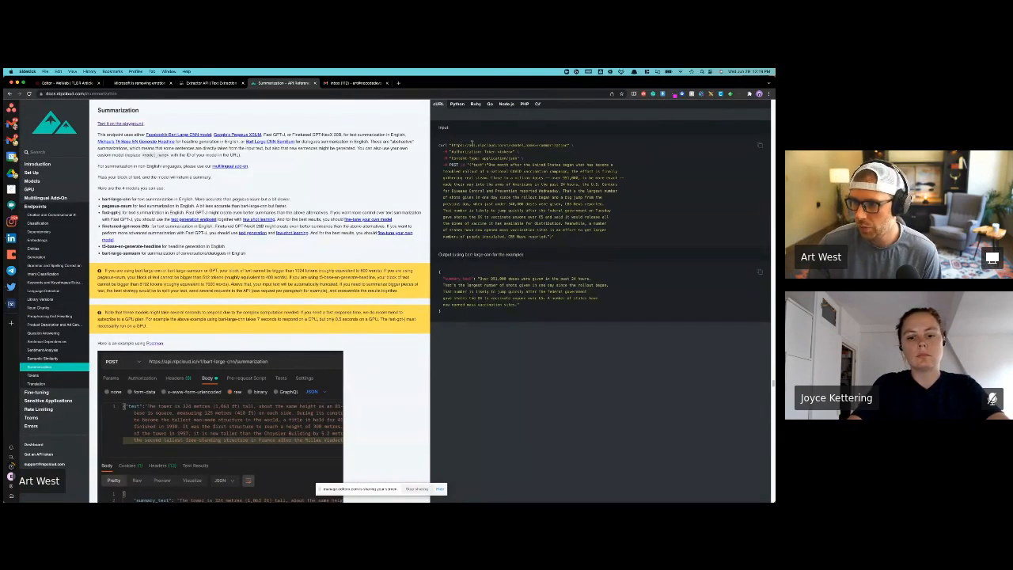
Switch to WeWeb and open the configuration section of the NLP Cloud collection
click(70, 83)
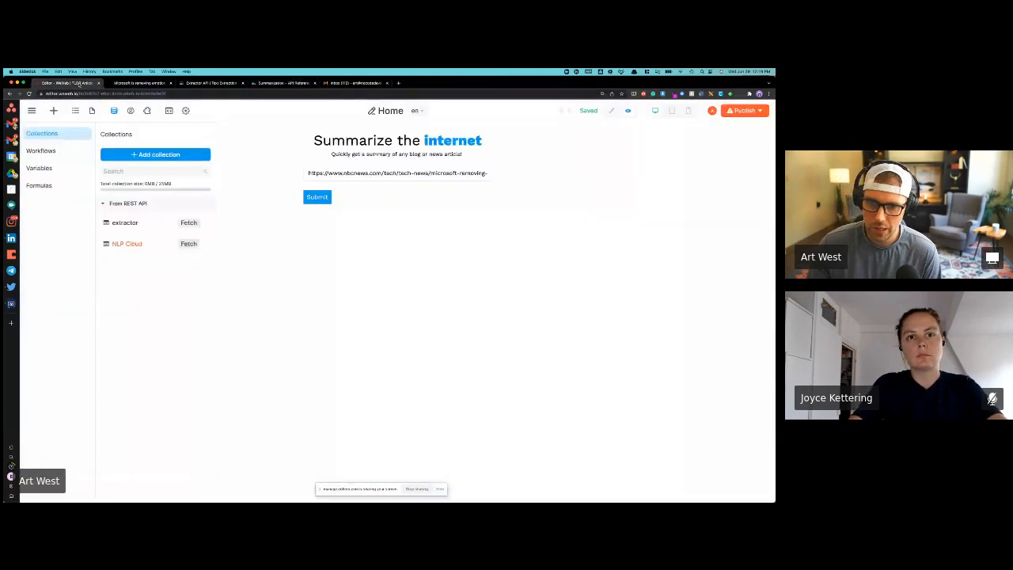
click(138, 245)
click(193, 236)
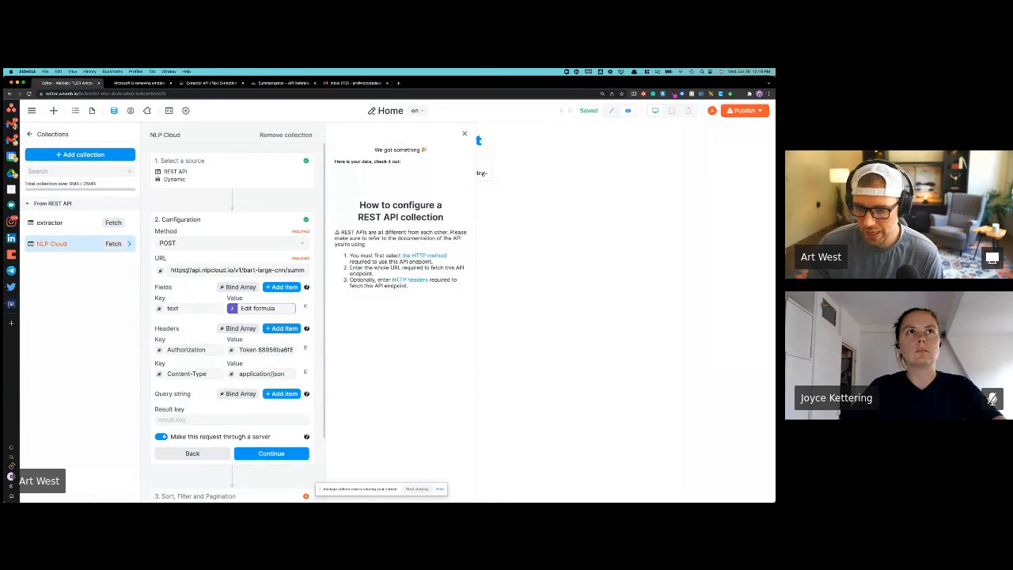
Compare the NLP Cloud collection's URL and header settings with the sample cURL request in the Summarization documentation, highlighting its header lines
click(262, 83)
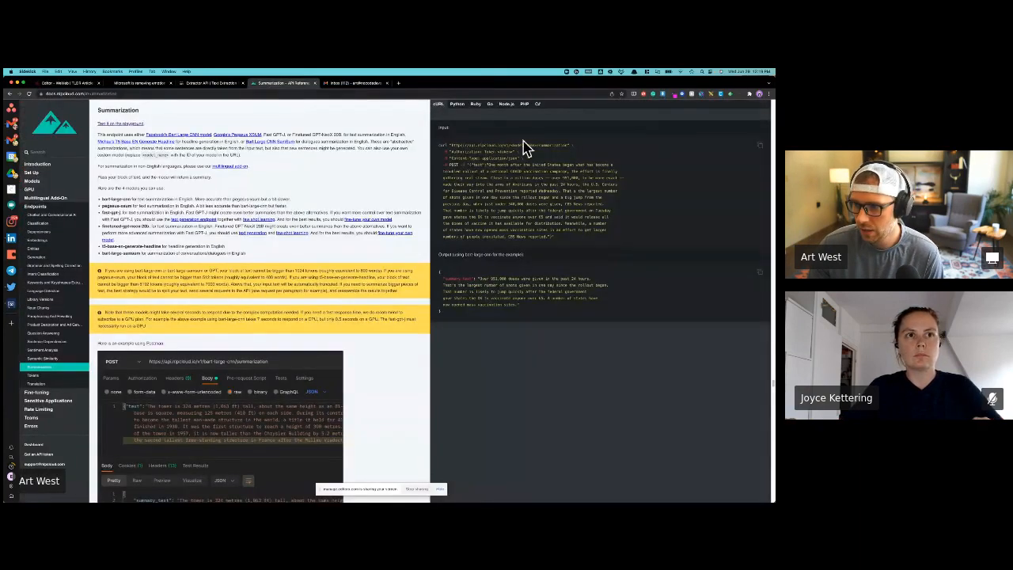
click(72, 82)
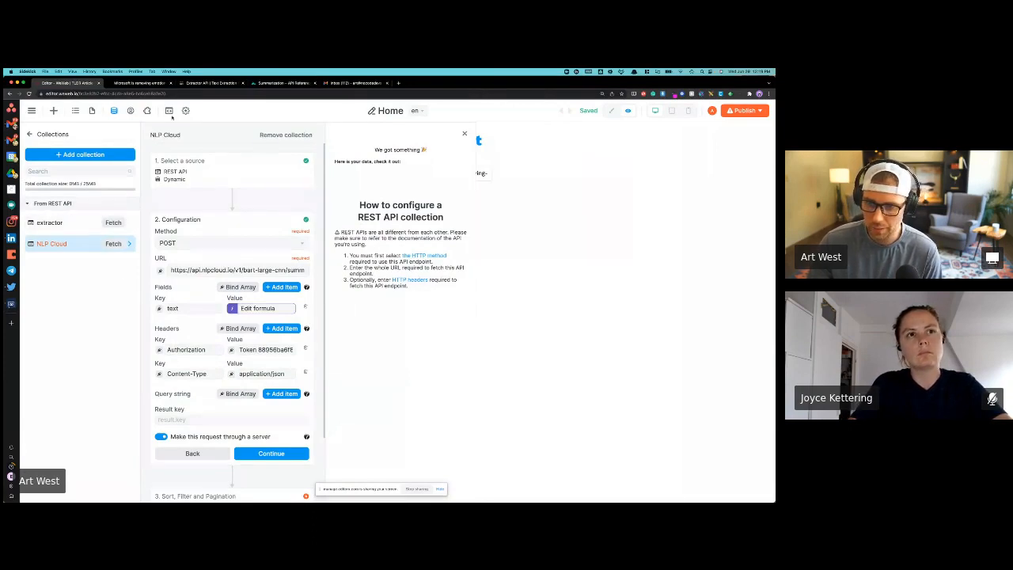
click(282, 83)
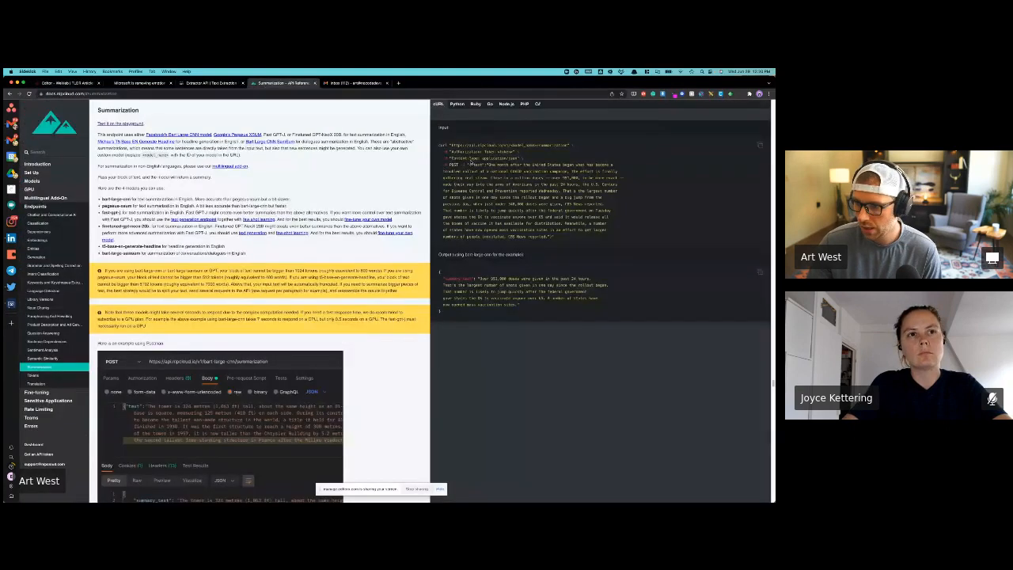
drag(452, 157, 505, 153)
click(459, 157)
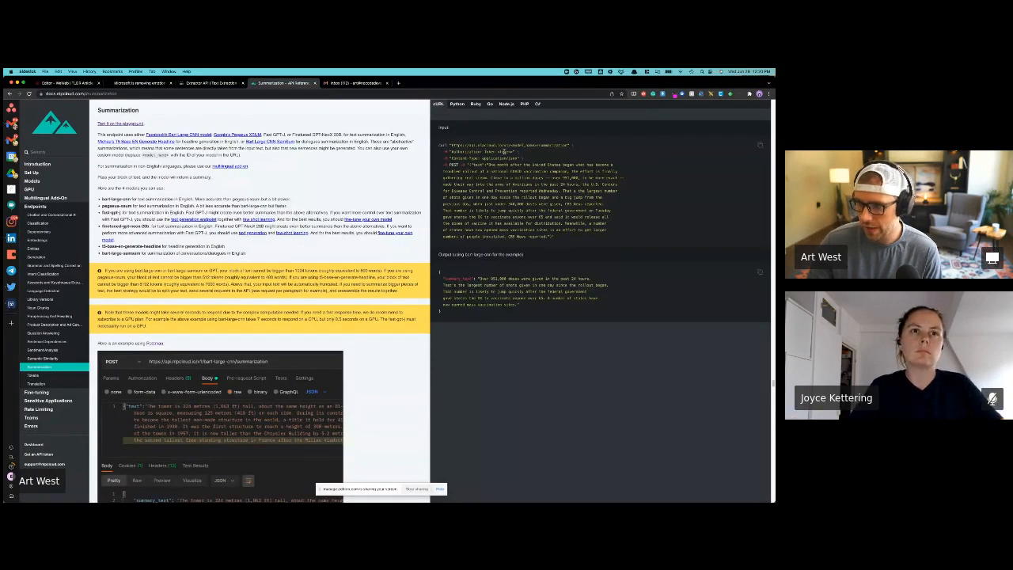
click(76, 82)
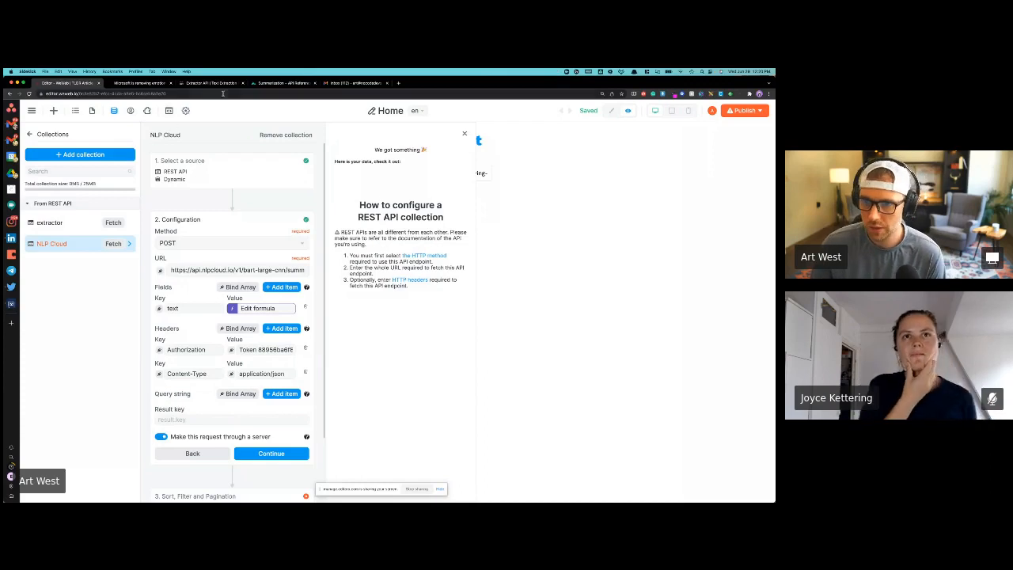
click(267, 84)
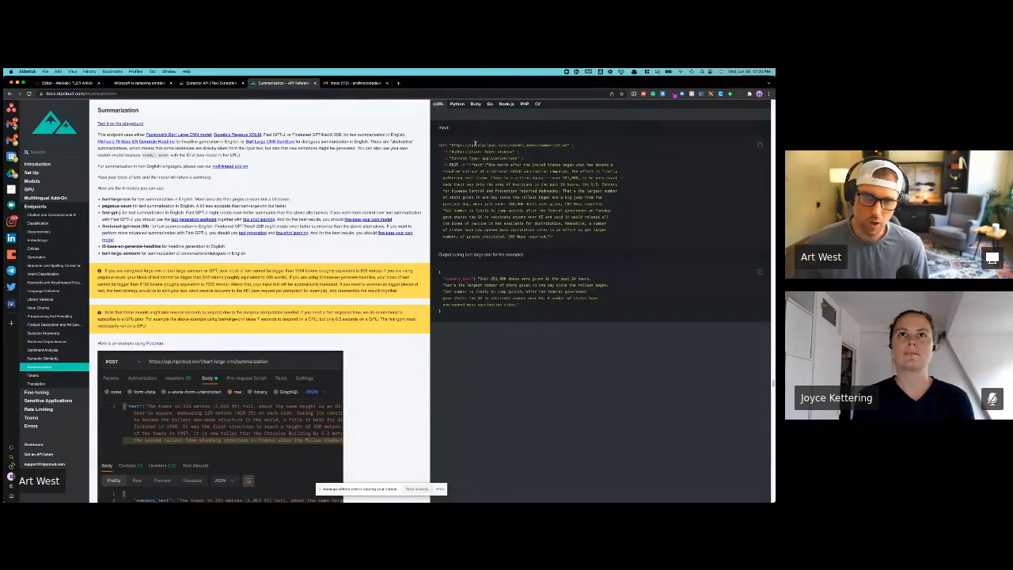
Check the cURL request in the Summarization documentation once more against the NLP Cloud collection's fields and return to WeWeb
click(68, 83)
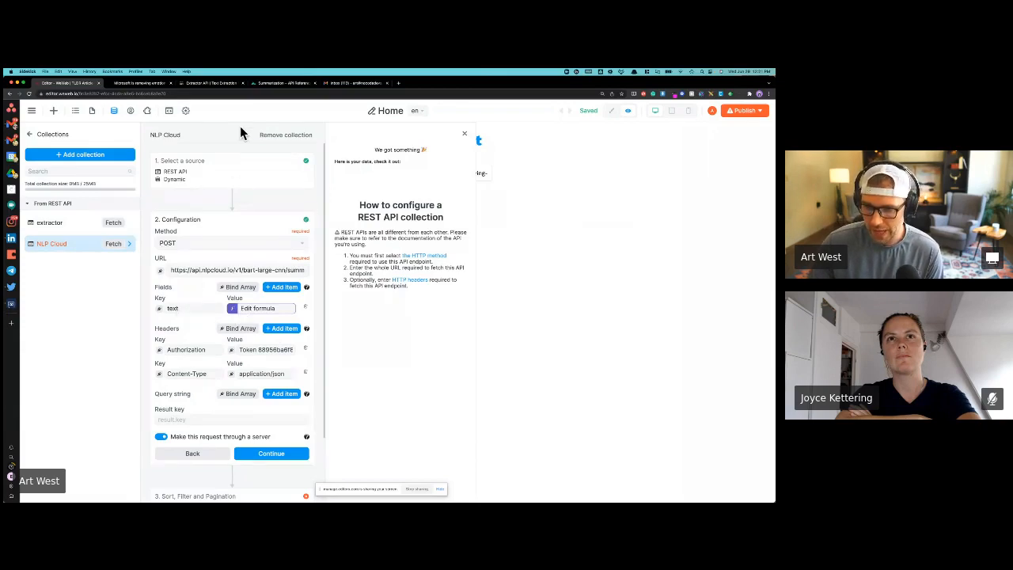
click(285, 82)
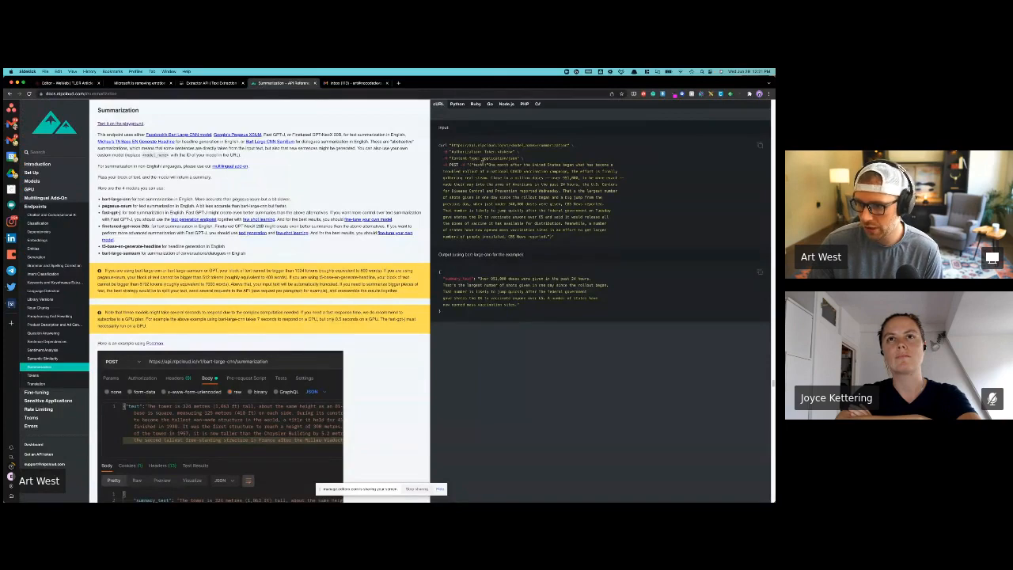
click(68, 83)
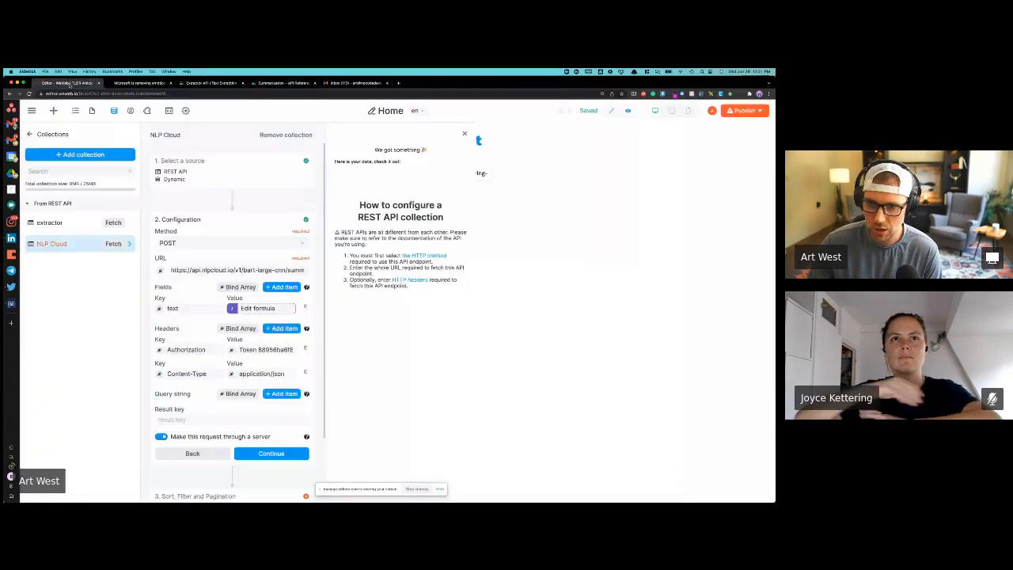
Open the formula bound to the text field and examine the extractor collection's data, including its images and text entries
click(262, 309)
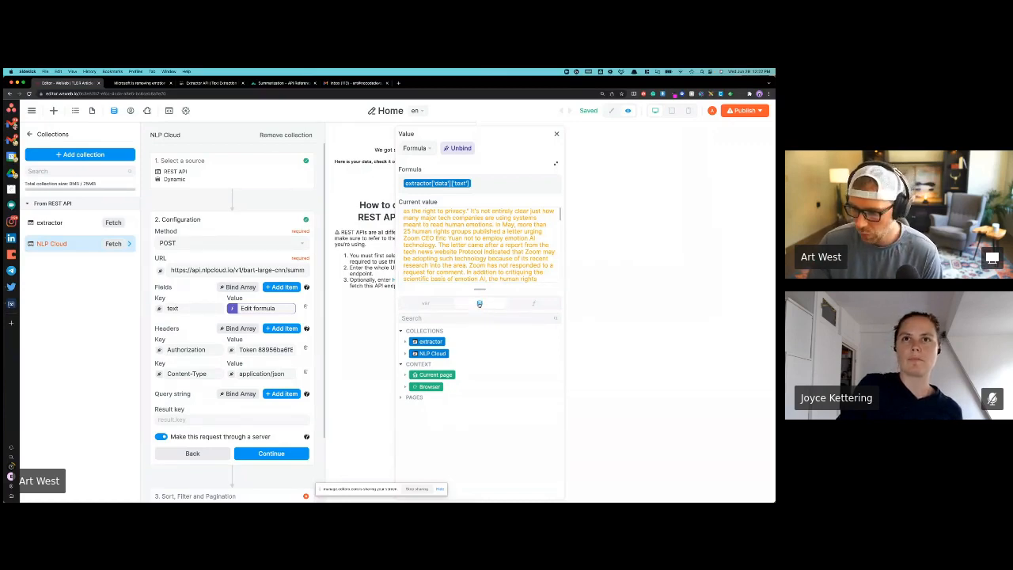
click(477, 304)
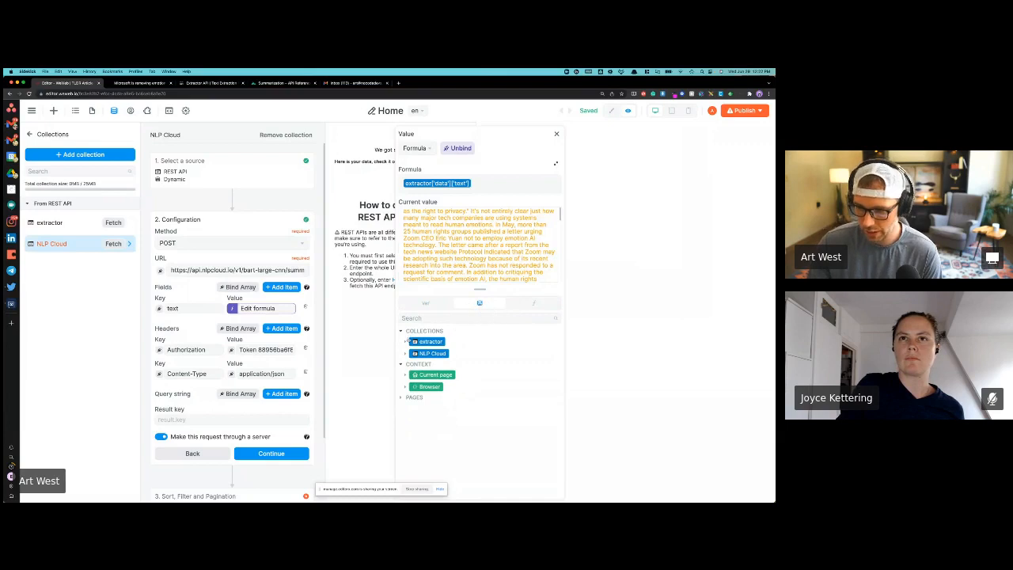
click(405, 341)
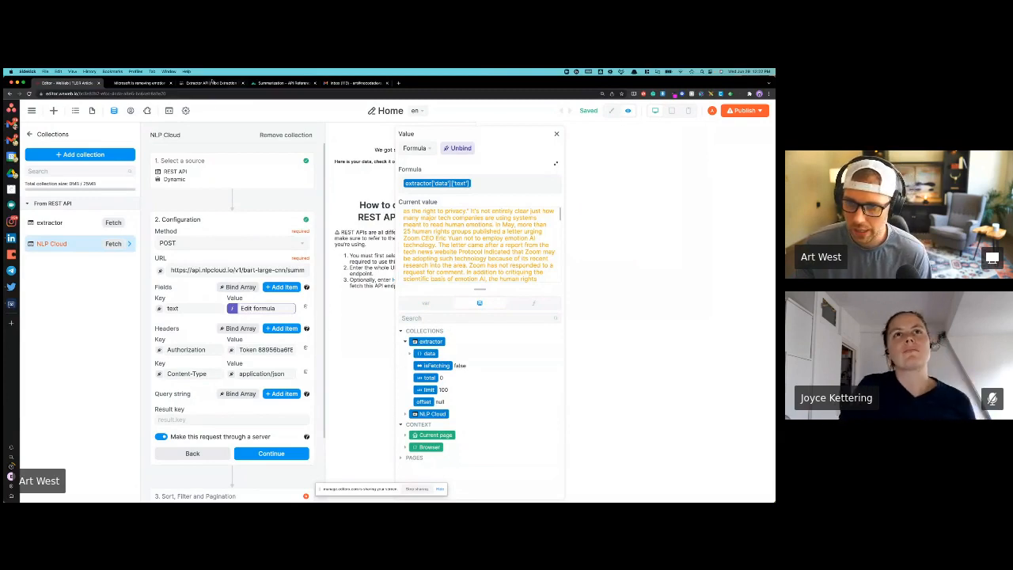
click(411, 354)
scroll(442, 353, down, 2)
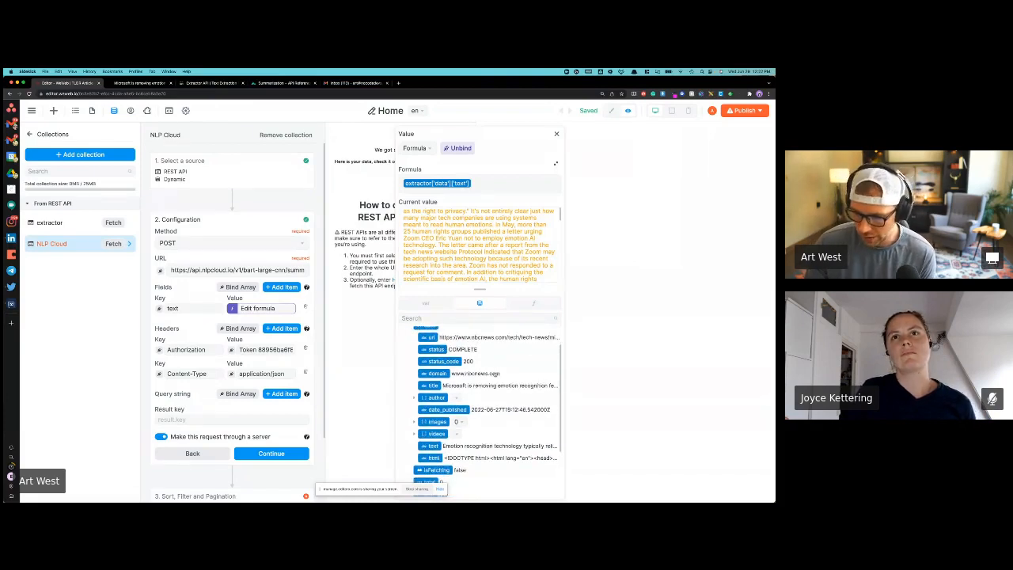
scroll(434, 366, down, 2)
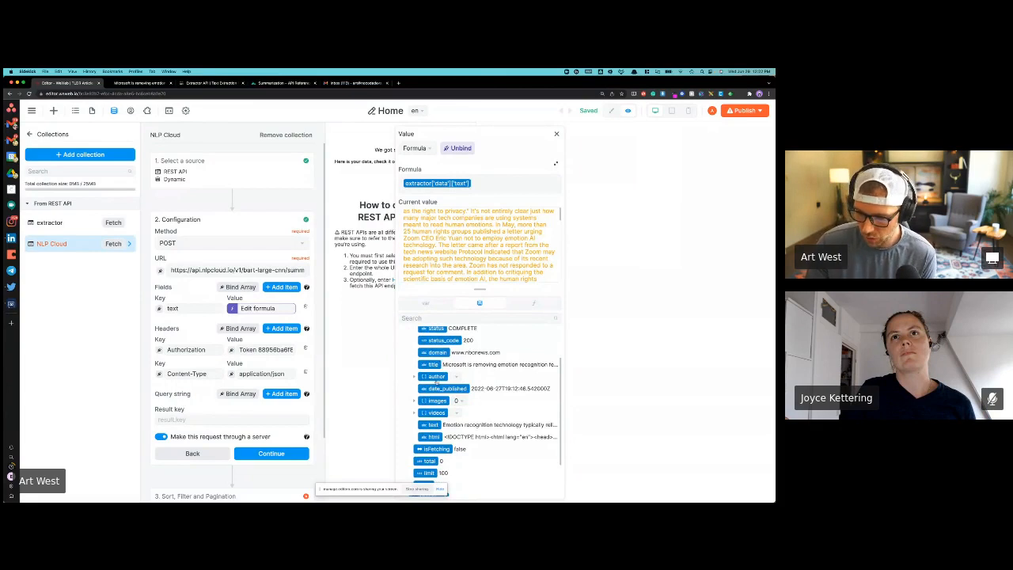
scroll(462, 376, down, 3)
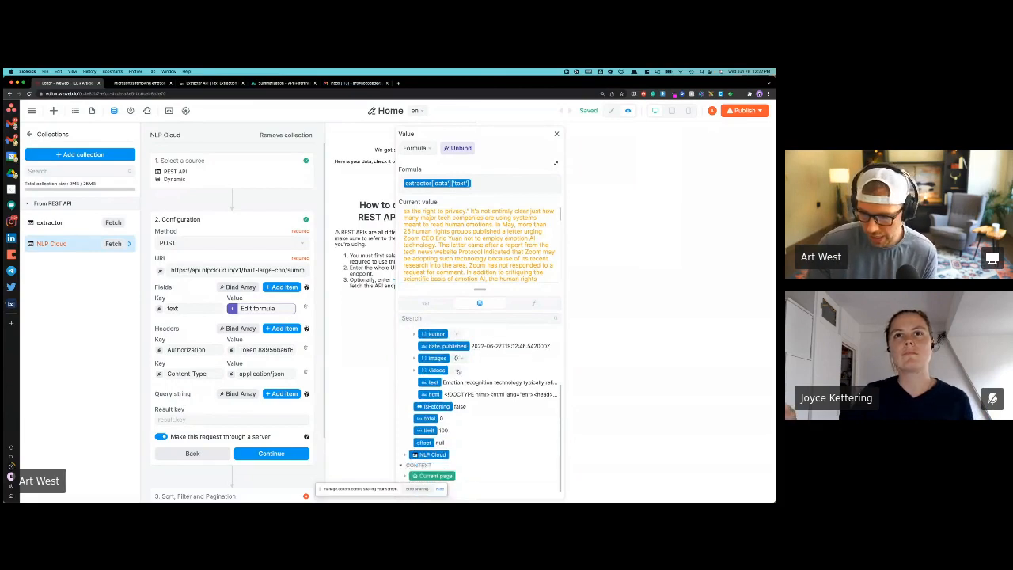
click(415, 357)
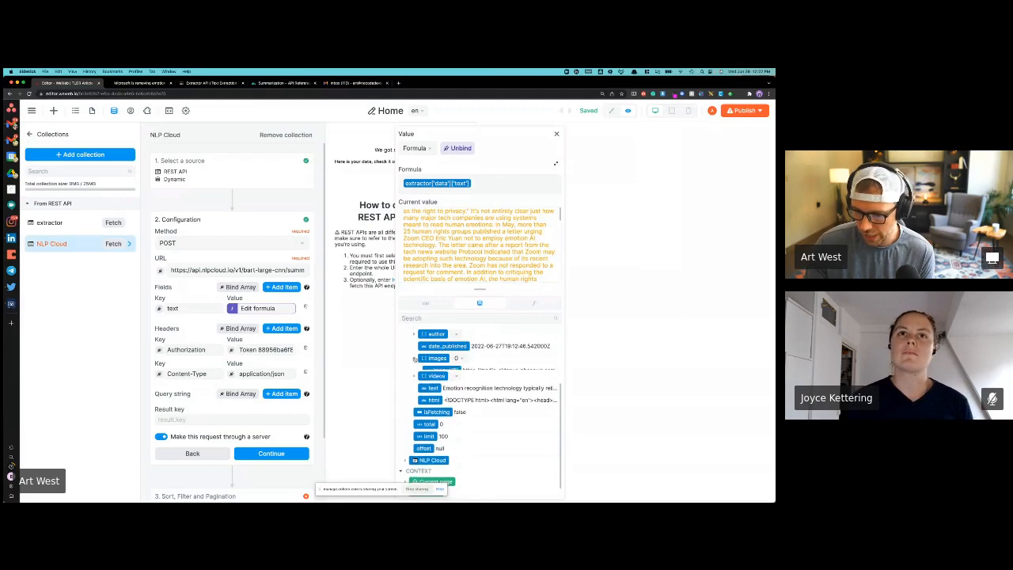
click(414, 357)
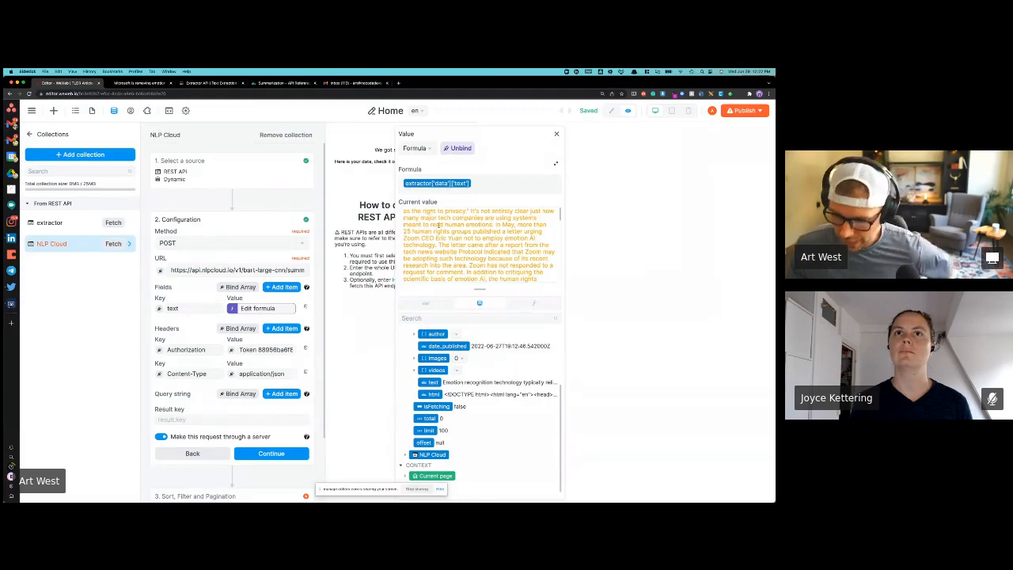
Fetch the NLP Cloud collection with its current configuration and read through the returned summary text
click(271, 453)
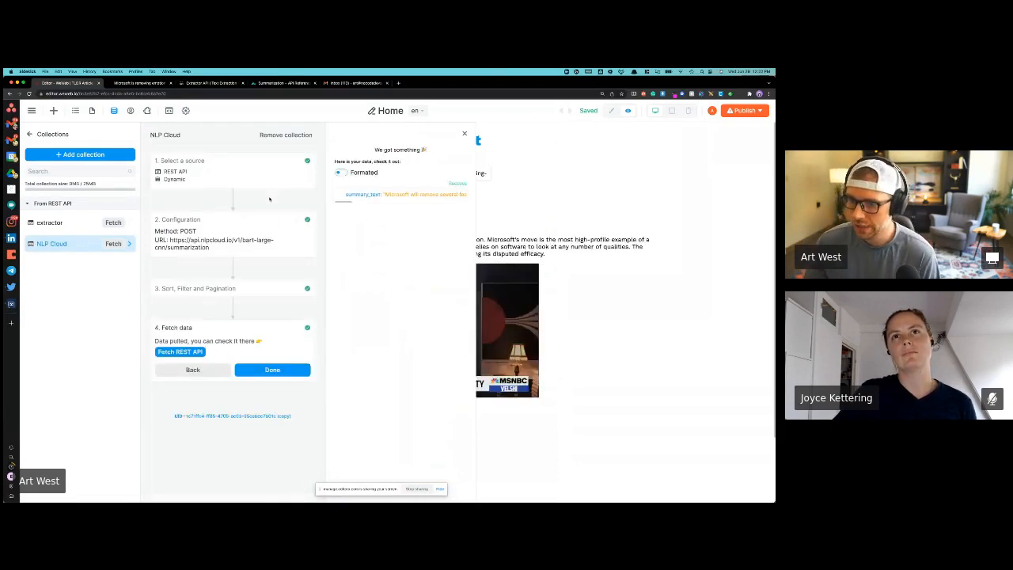
mouse_move(348, 203)
mouse_down()
mouse_move(431, 208)
mouse_move(353, 204)
mouse_up()
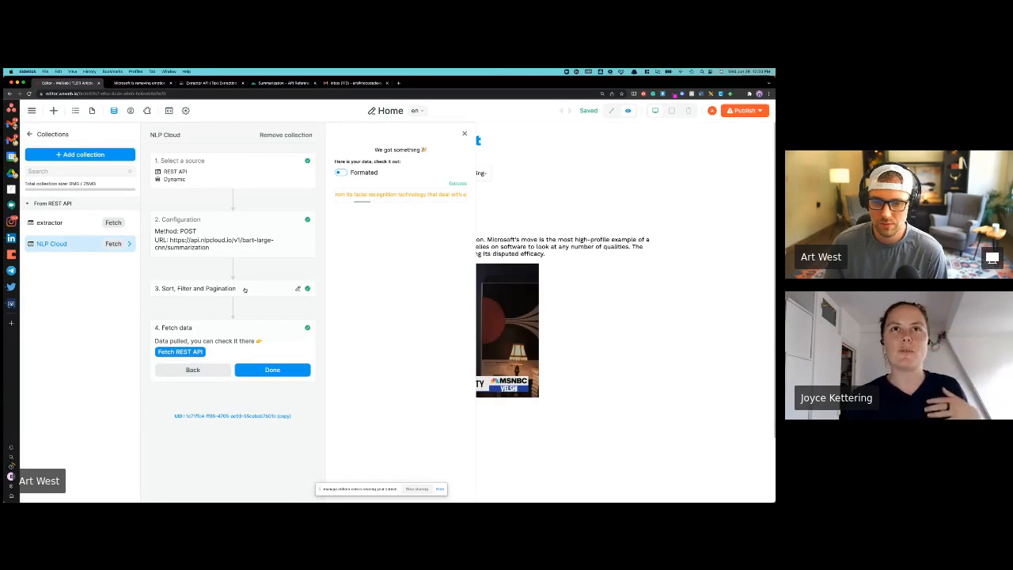
Try fetching the NLP Cloud data with "Make this request through a server" turned off, and enlarge the response for reading
click(211, 230)
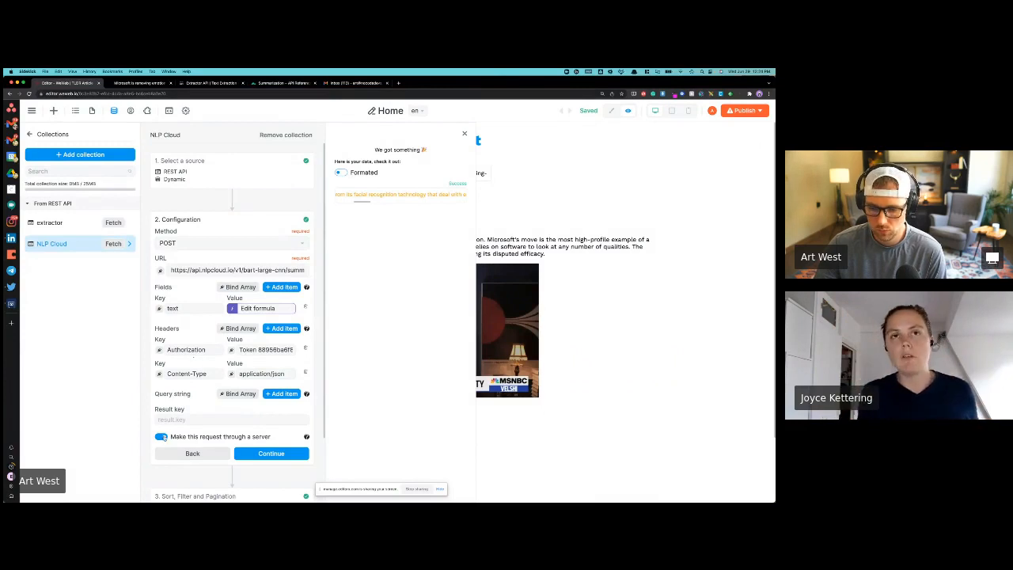
click(269, 453)
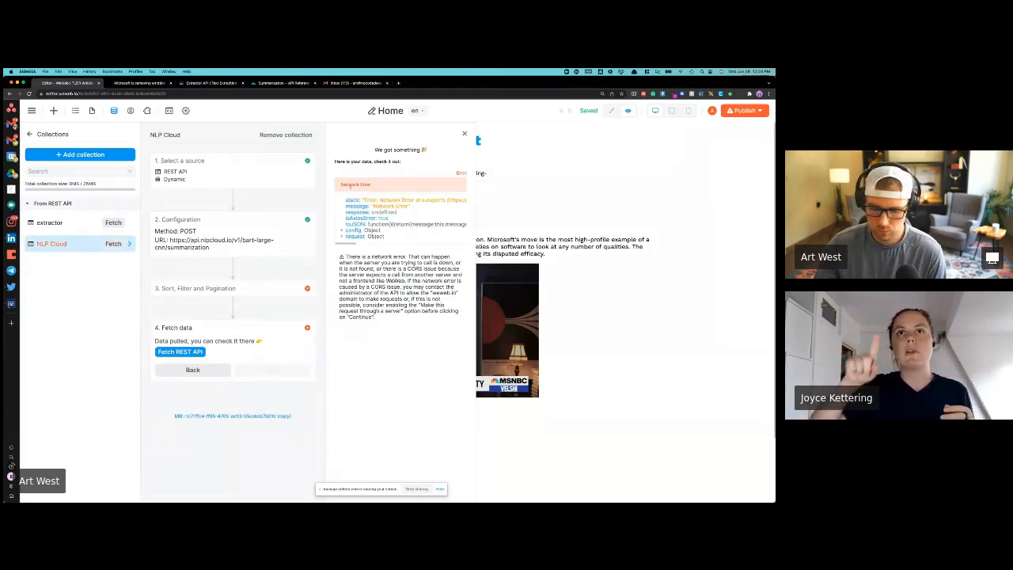
key(super+equal)
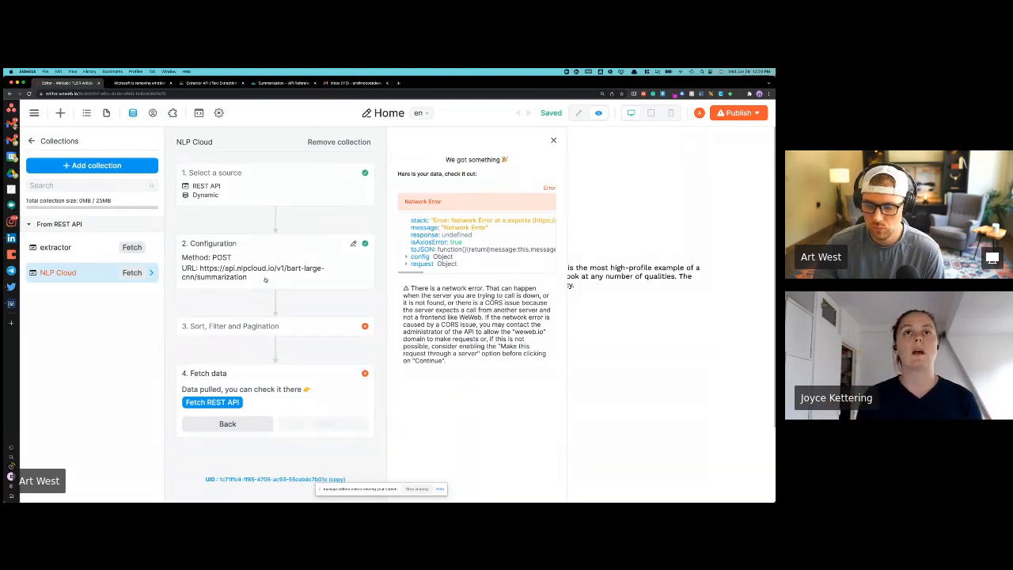
Turn on "Make this request through a server" for the NLP Cloud collection and fetch its data again
click(253, 275)
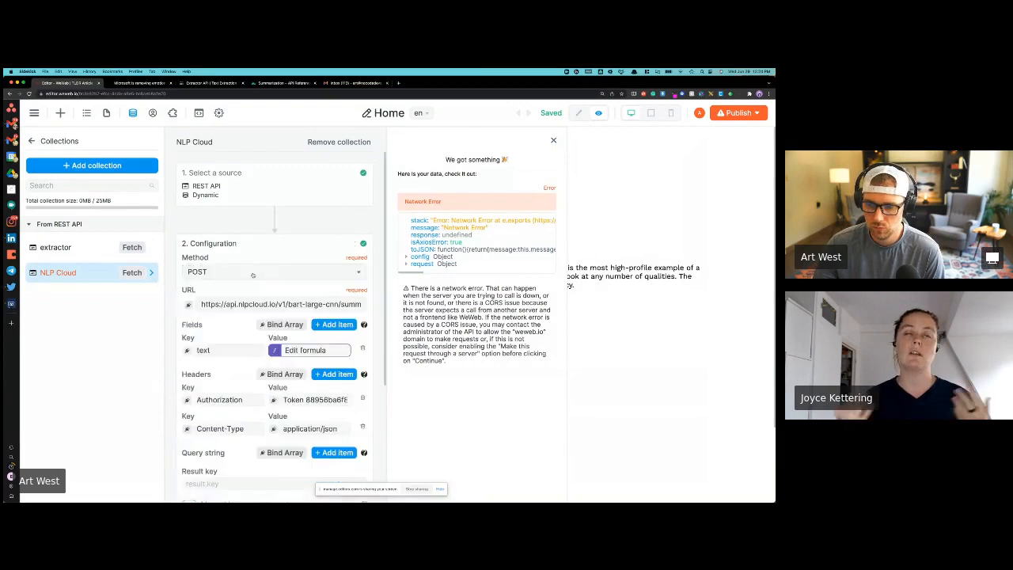
scroll(190, 392, down, 3)
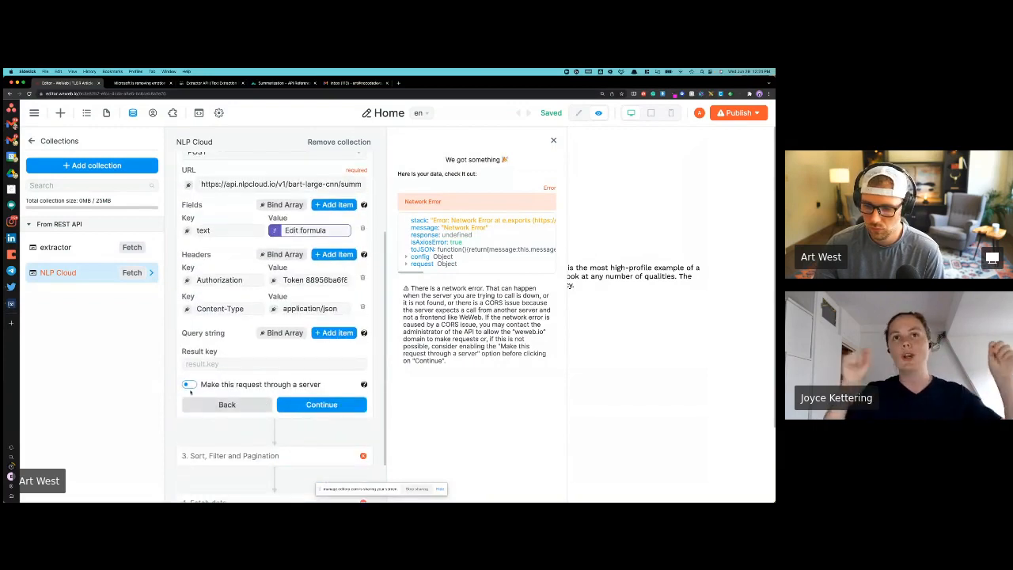
click(189, 385)
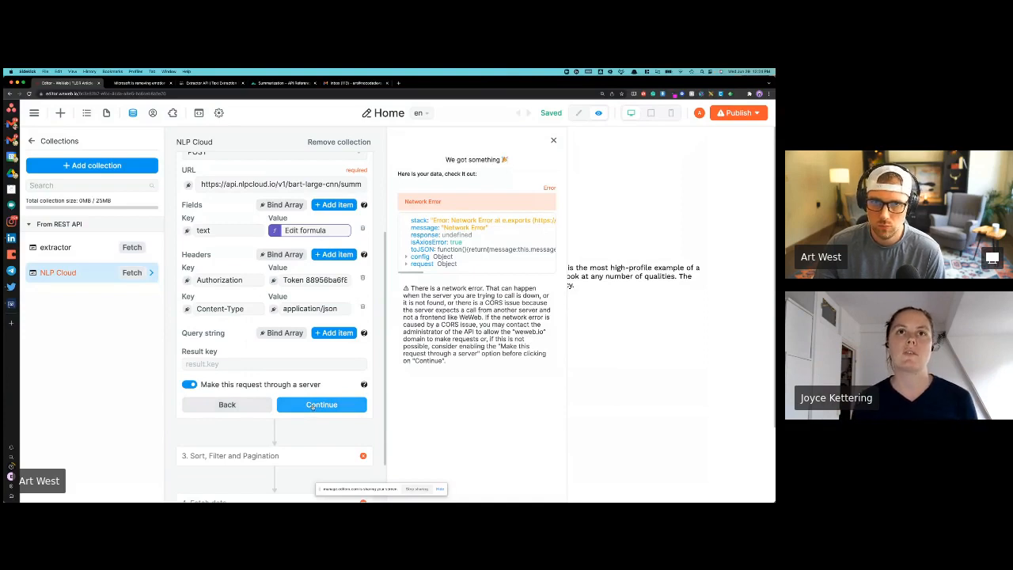
click(313, 406)
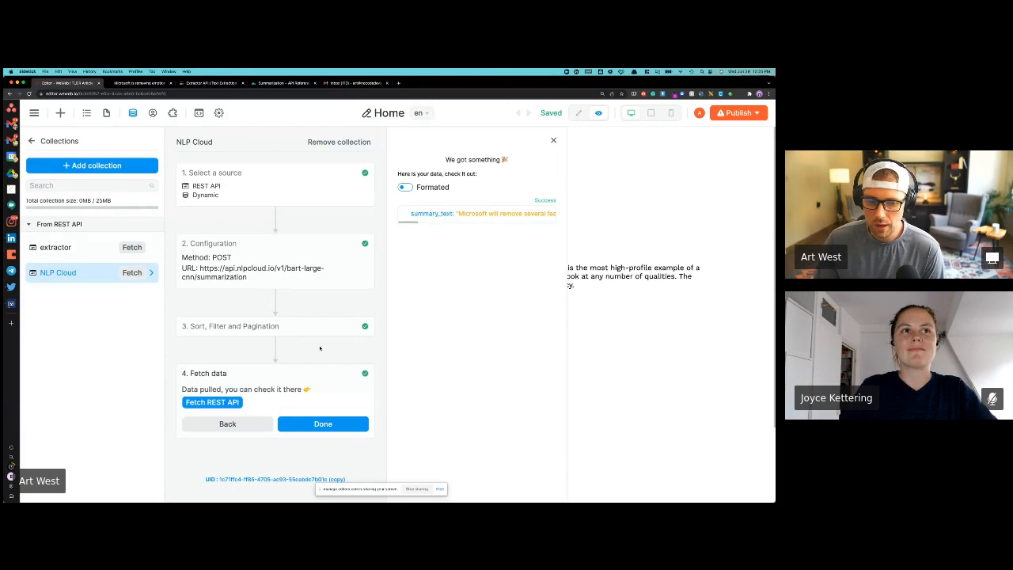
Reopen the NLP Cloud collection's configuration and review its method, URL, fields, headers and server option
click(248, 250)
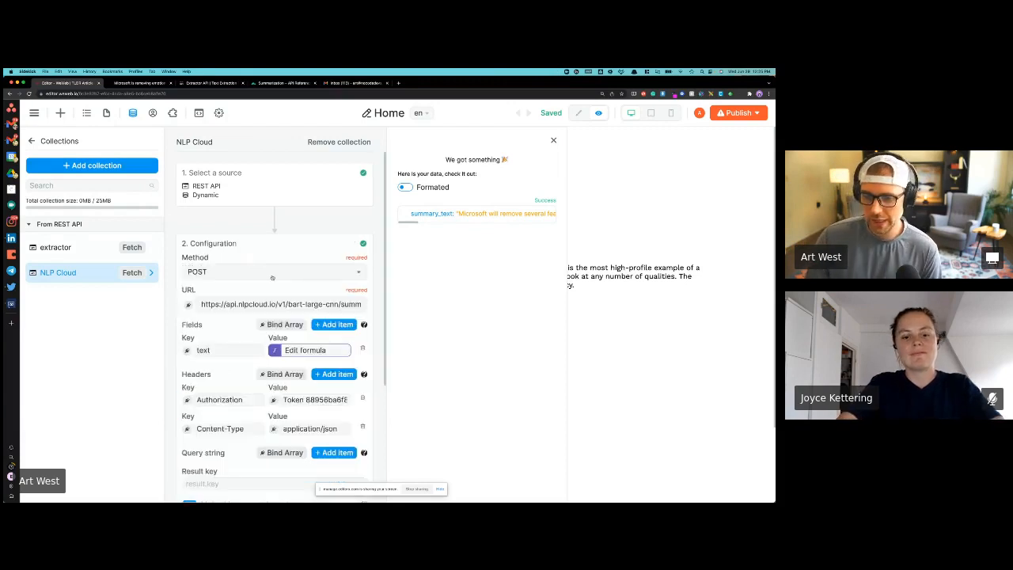
scroll(272, 278, down, 2)
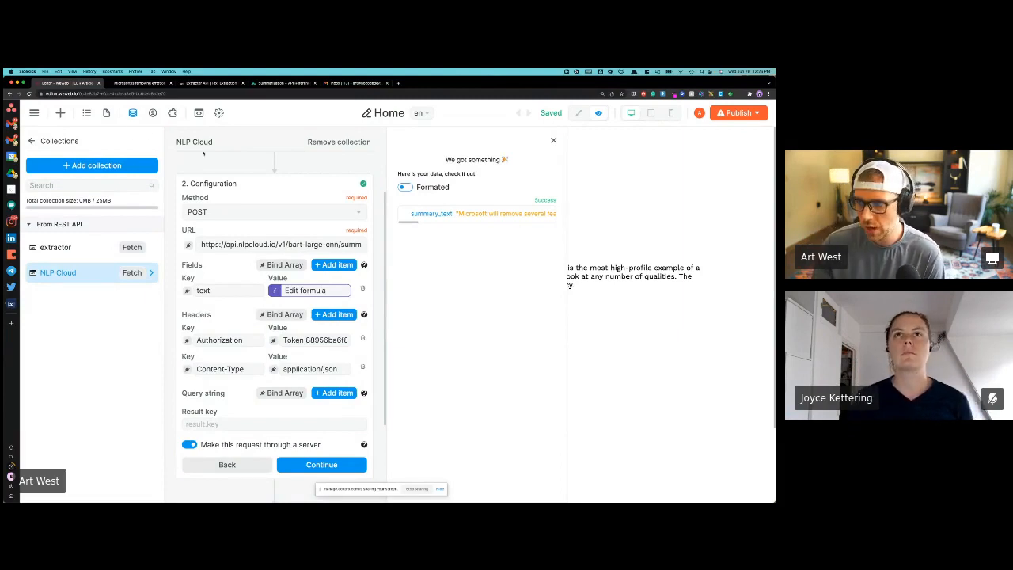
Leave the collection settings, switch the Home page to edit mode and select the article URL text input
click(106, 112)
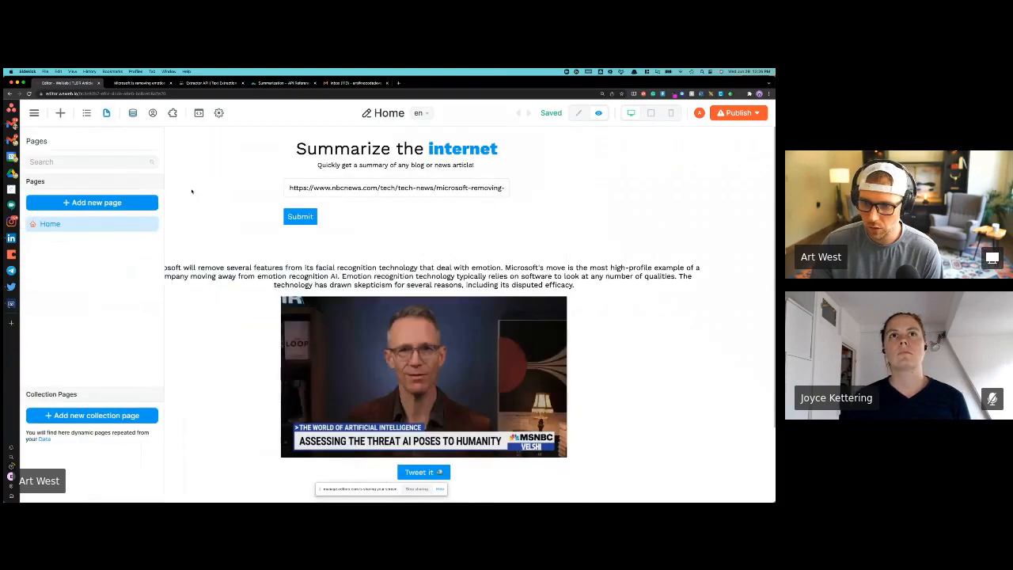
click(239, 197)
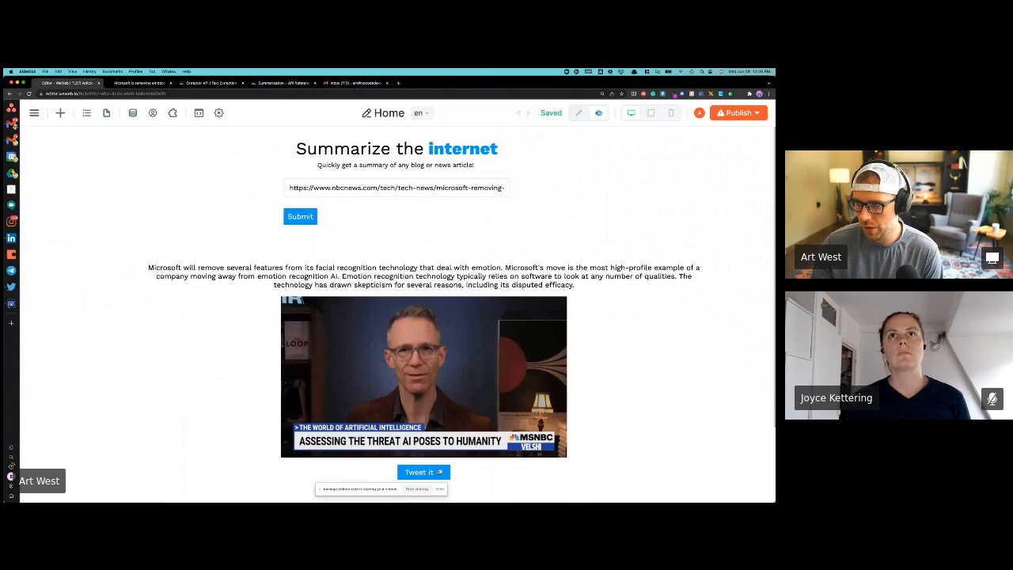
click(580, 114)
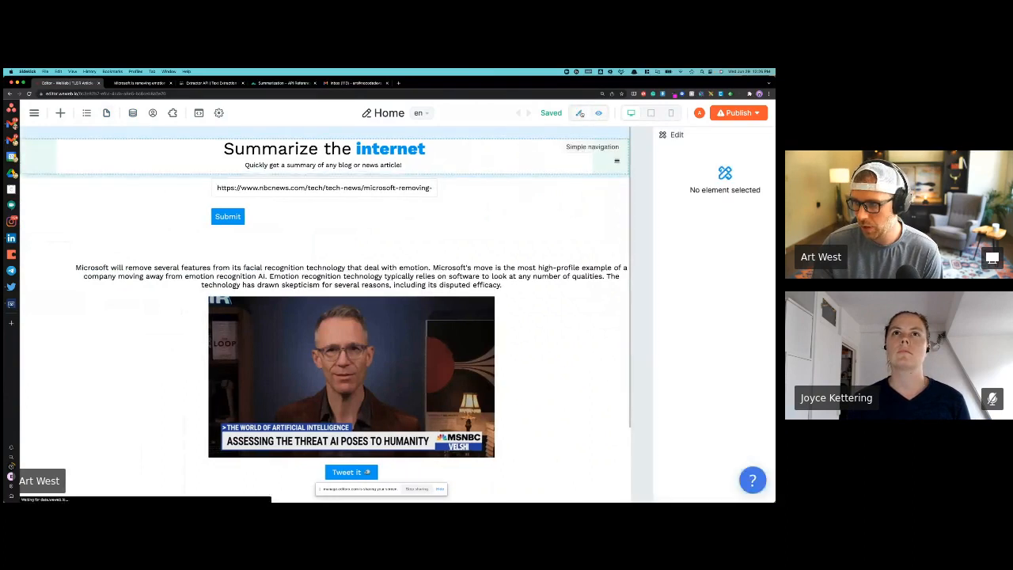
click(264, 196)
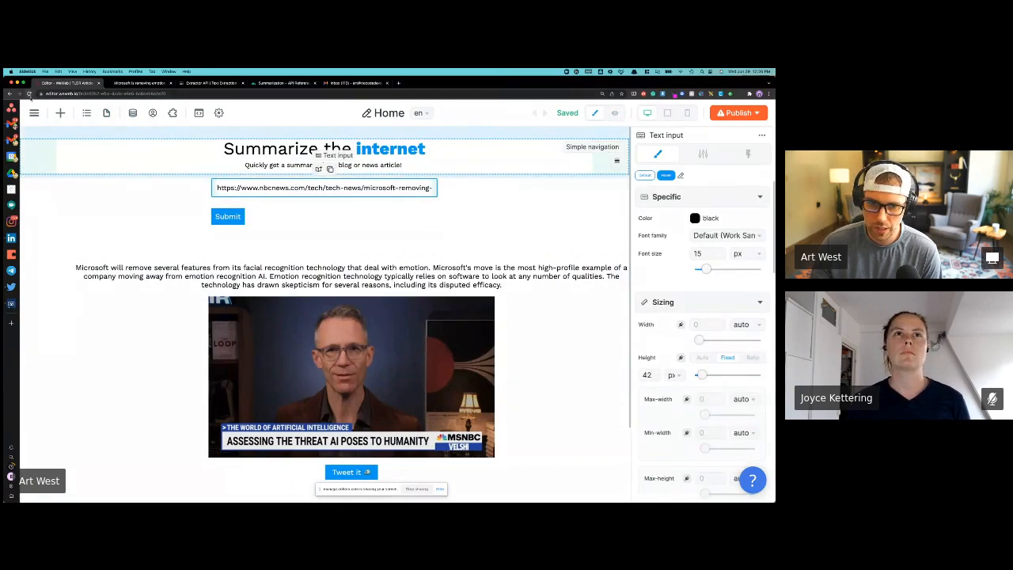
Reload the WeWeb editor and show the Home page's element structure in the Navigator
click(28, 94)
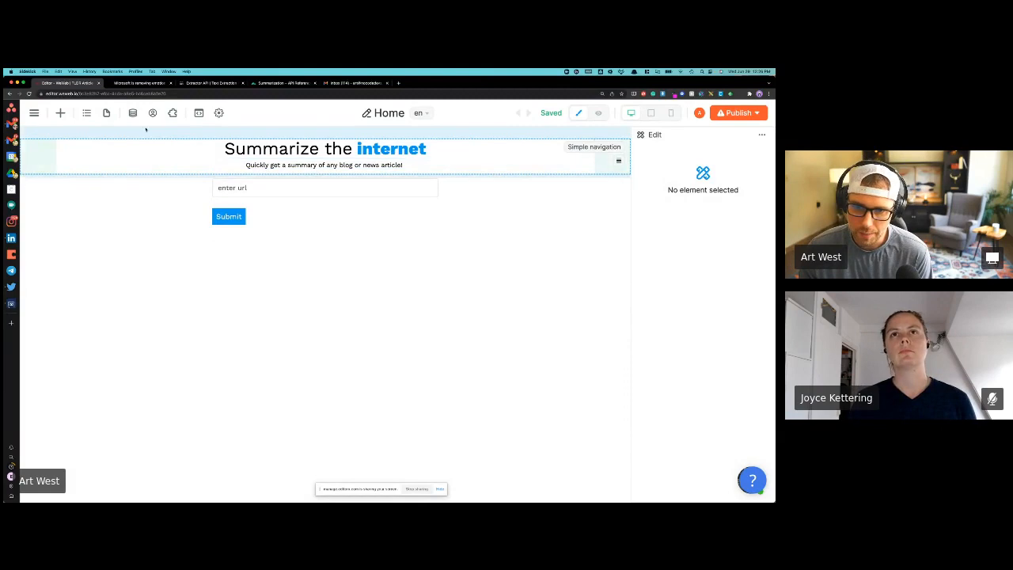
click(106, 113)
click(87, 114)
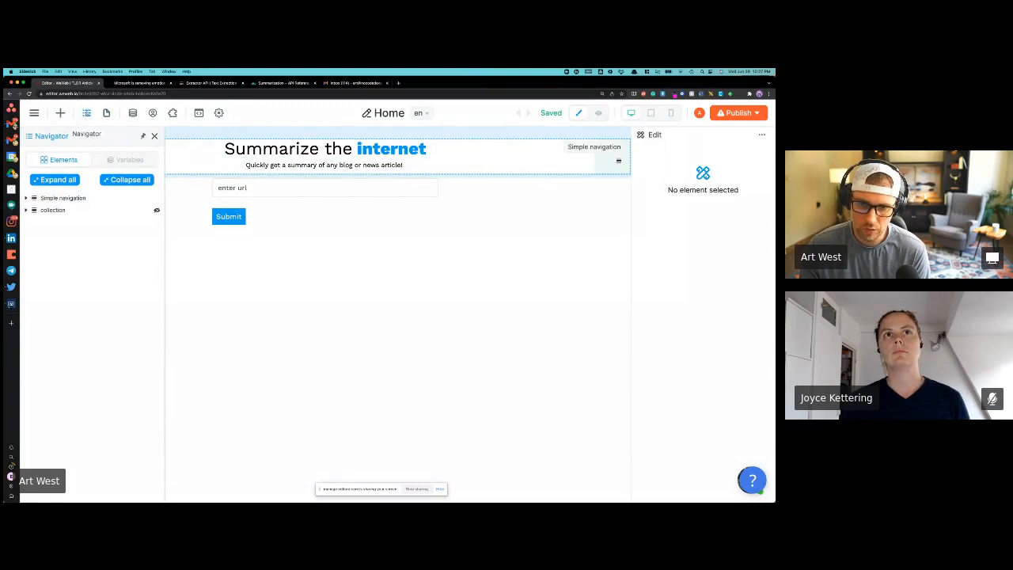
Expand the Simple navigation and collection sections level by level to examine their nested elements
click(25, 198)
click(29, 210)
click(29, 271)
click(33, 284)
click(37, 308)
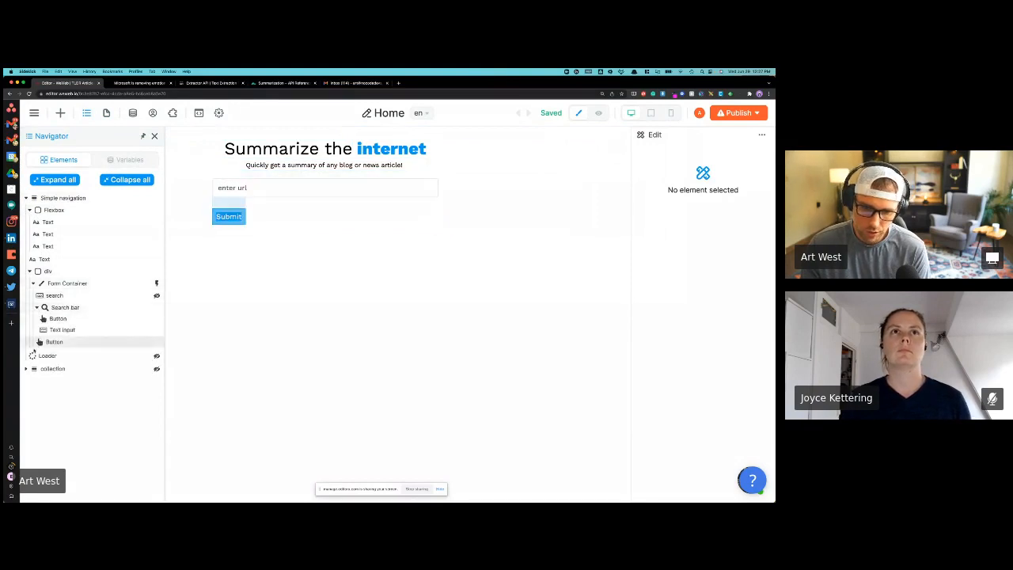
click(27, 369)
click(30, 381)
click(32, 392)
click(37, 405)
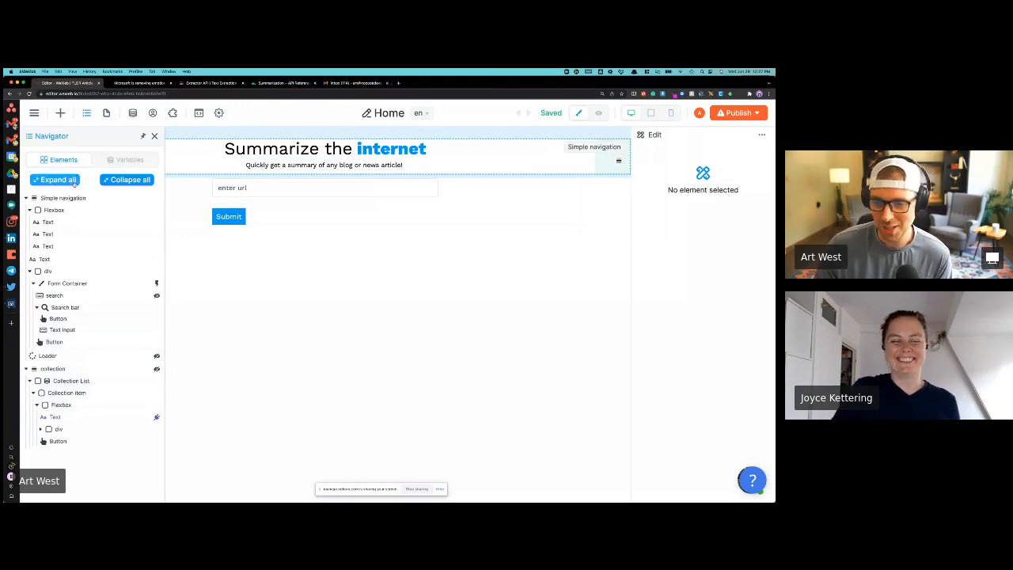
Collapse the entire element tree and expand all of its levels again
click(127, 179)
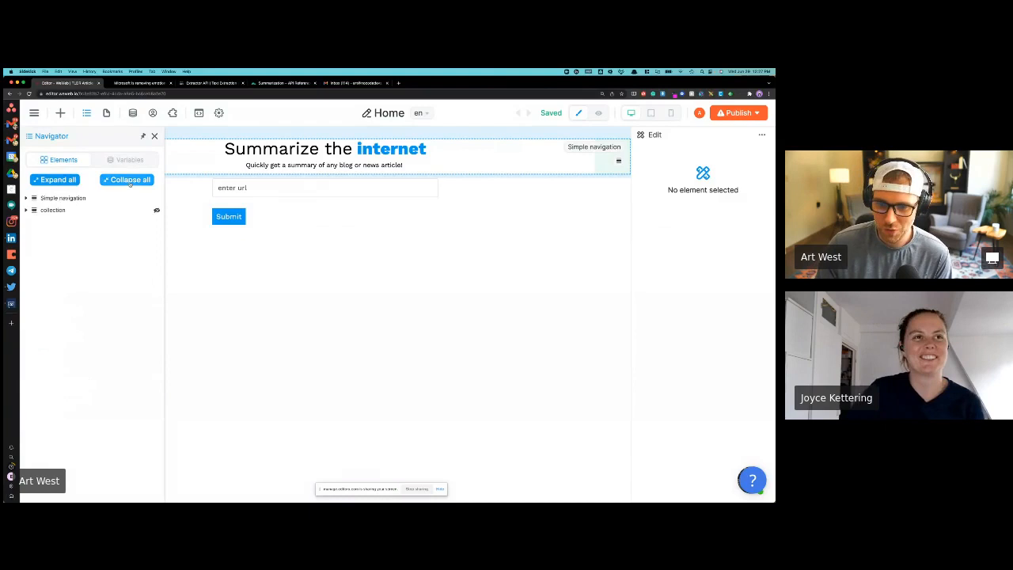
click(63, 180)
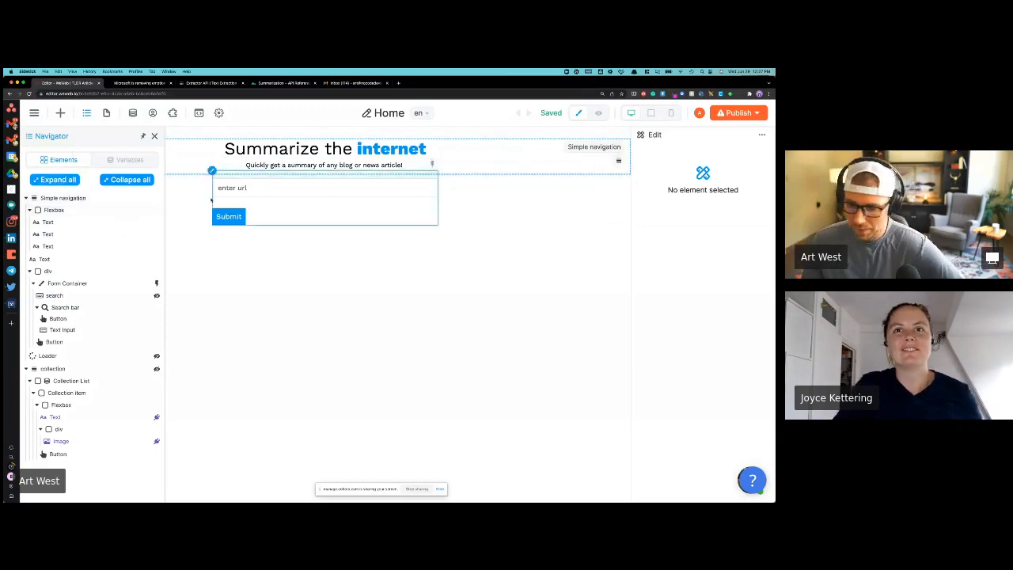
click(126, 181)
click(54, 182)
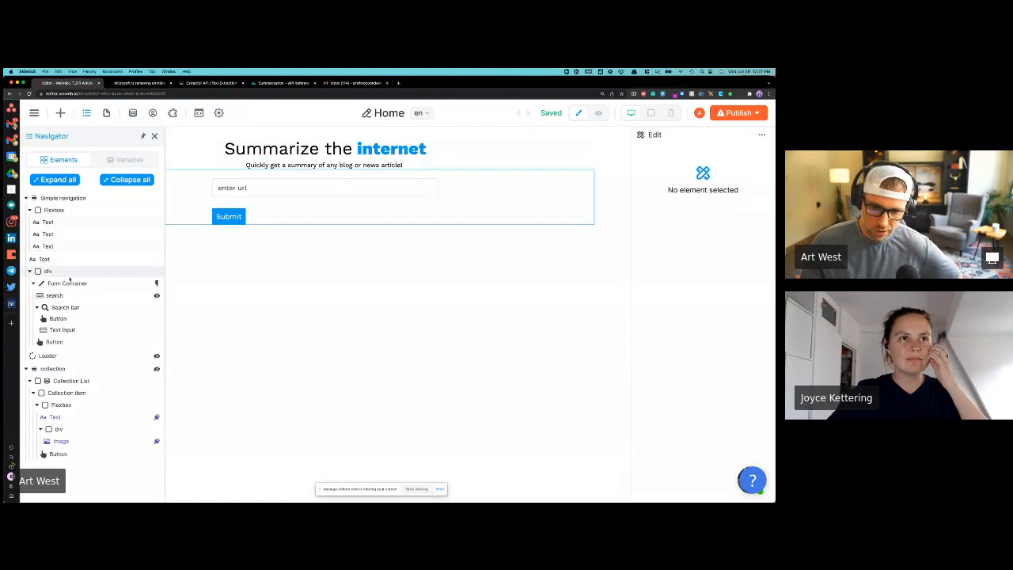
Select the Simple navigation section and review its sizing, spacing and display settings
click(62, 198)
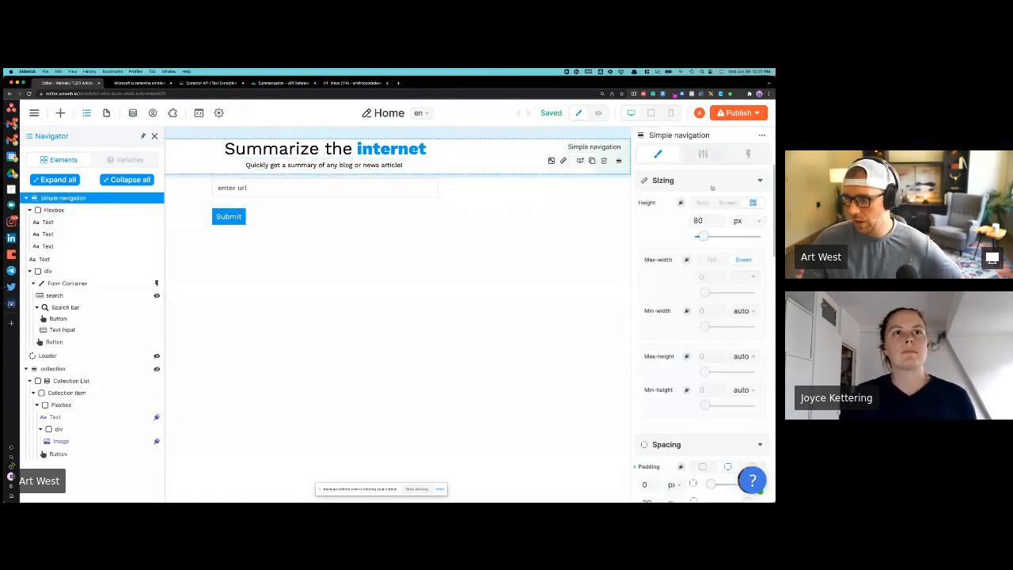
scroll(695, 209, down, 2)
scroll(695, 208, down, 6)
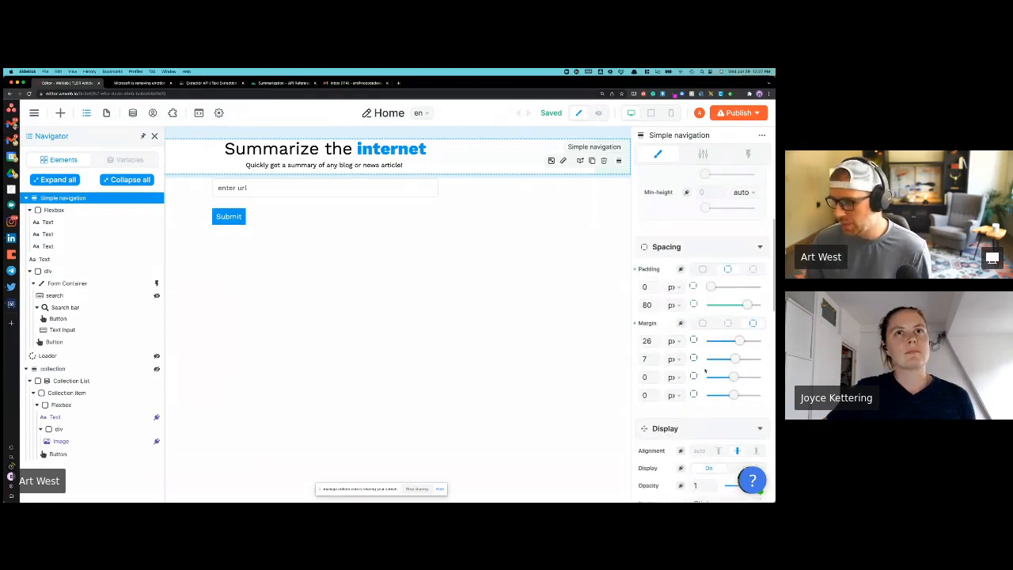
Review the Simple navigation section's remaining display settings, background, borders and shadows, and return to its sizing settings
scroll(697, 371, down, 5)
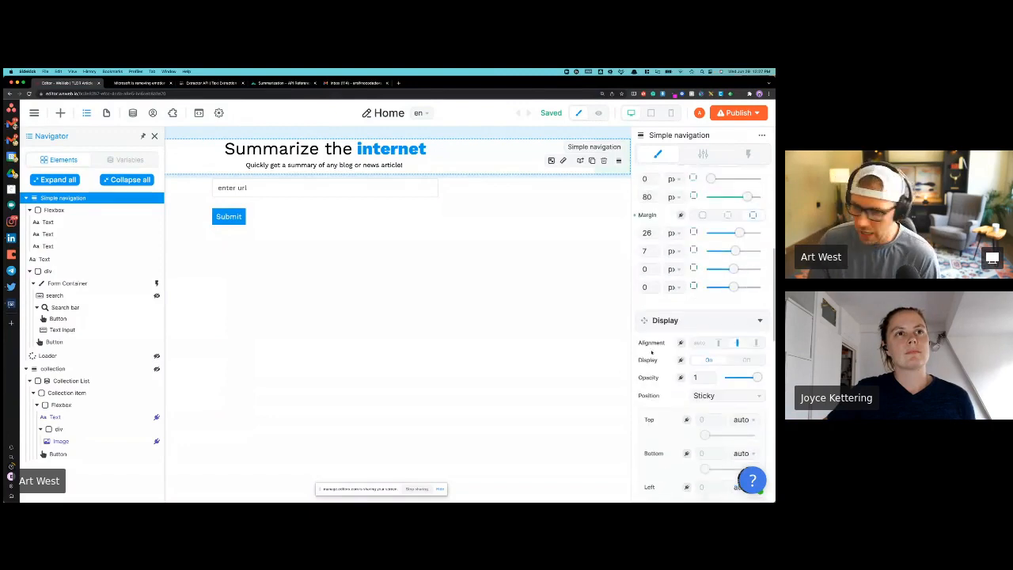
scroll(669, 359, down, 15)
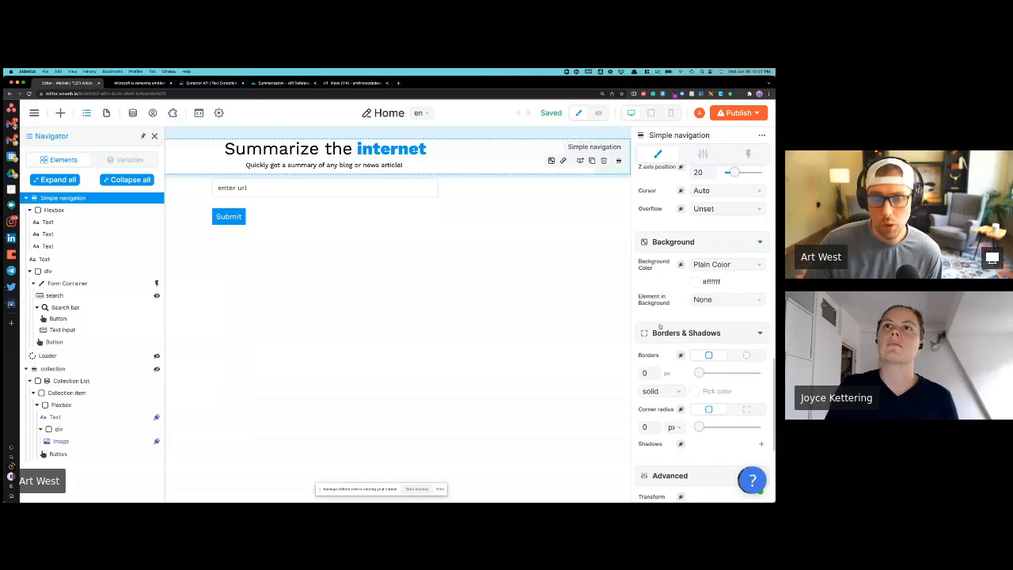
scroll(660, 326, down, 8)
scroll(673, 325, up, 10)
scroll(675, 325, up, 8)
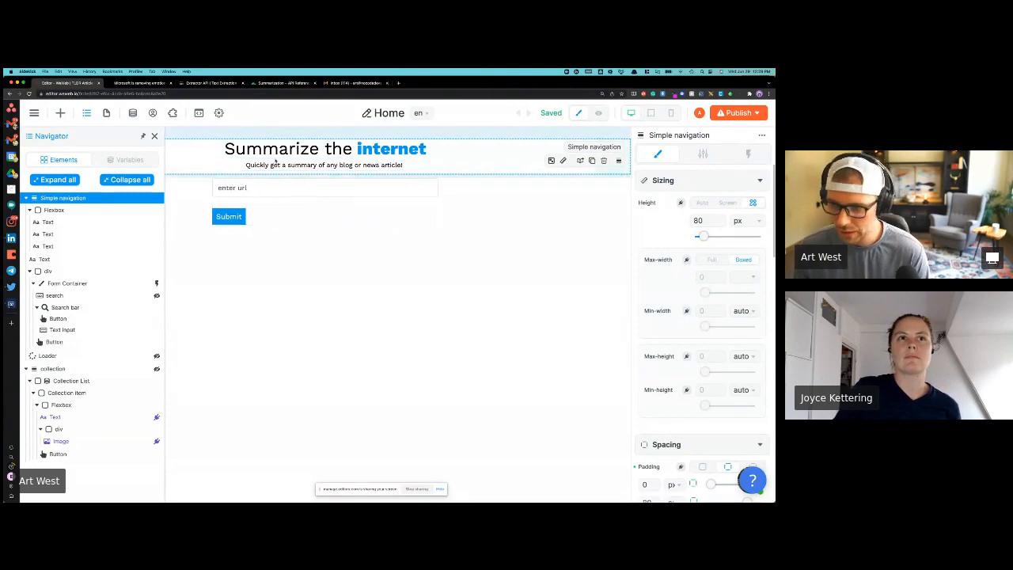
Select the Form Container around the URL input and Submit button, dismiss the CPU alert, and show the container's workflows
click(328, 219)
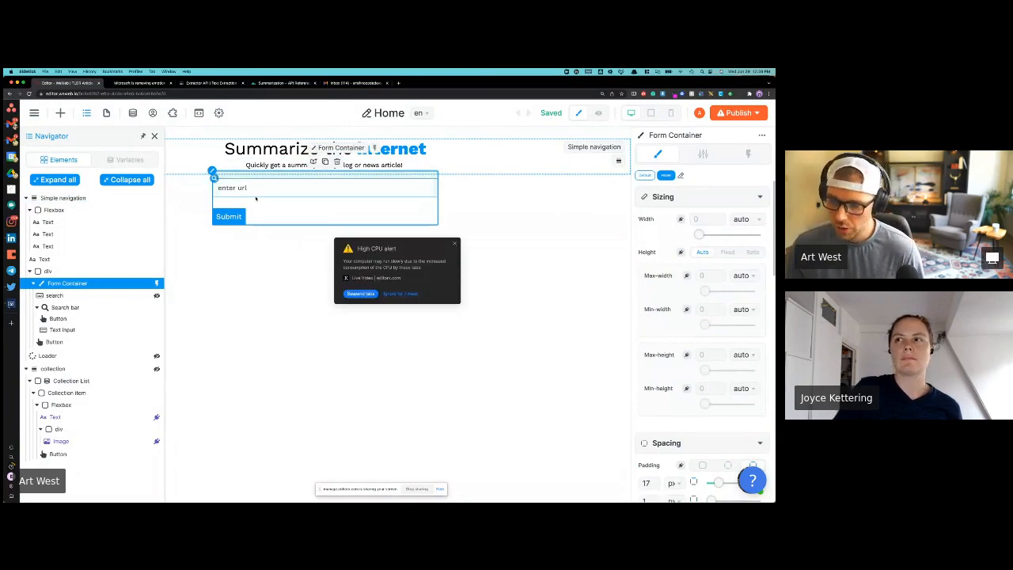
click(399, 297)
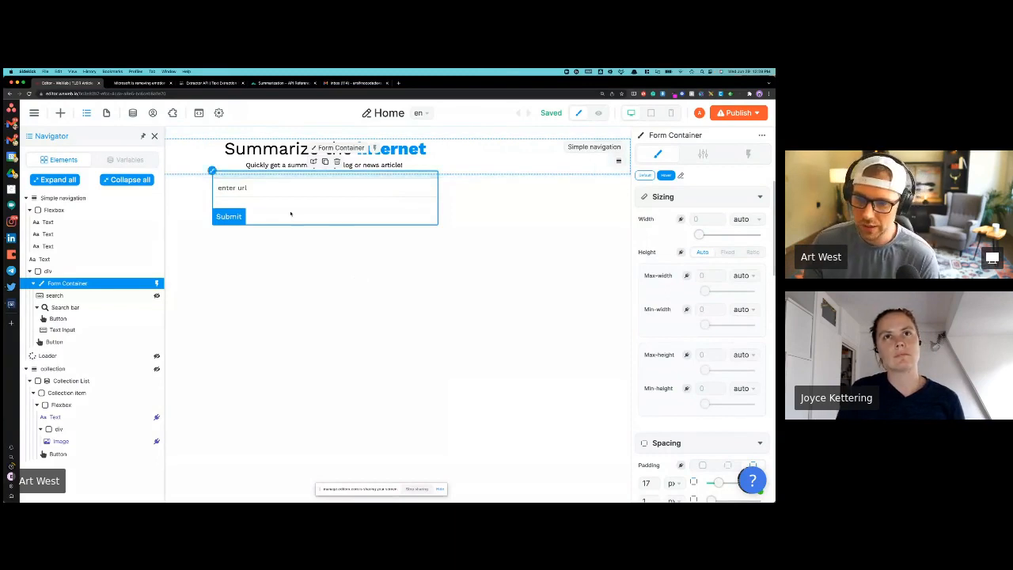
click(73, 417)
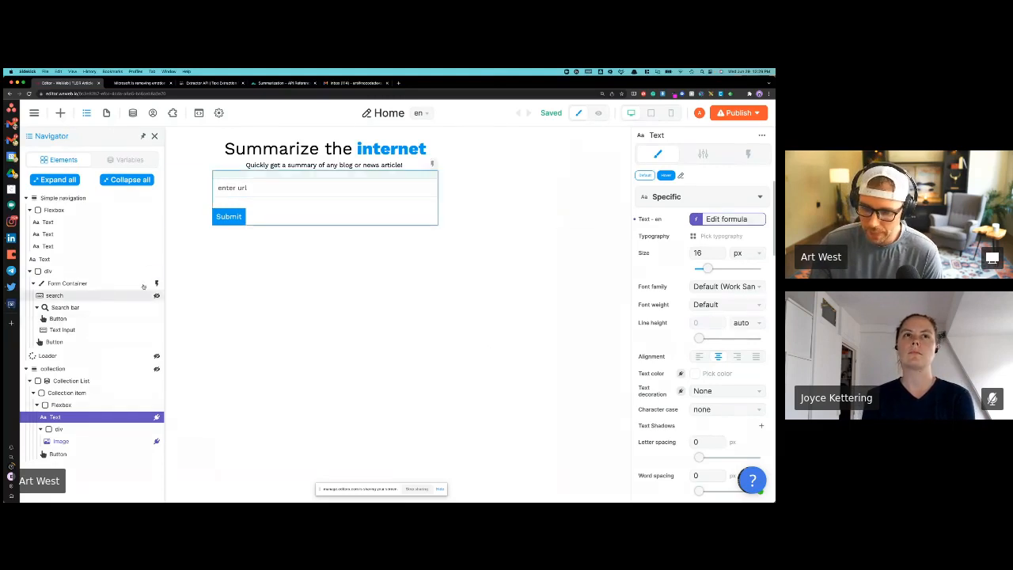
click(285, 219)
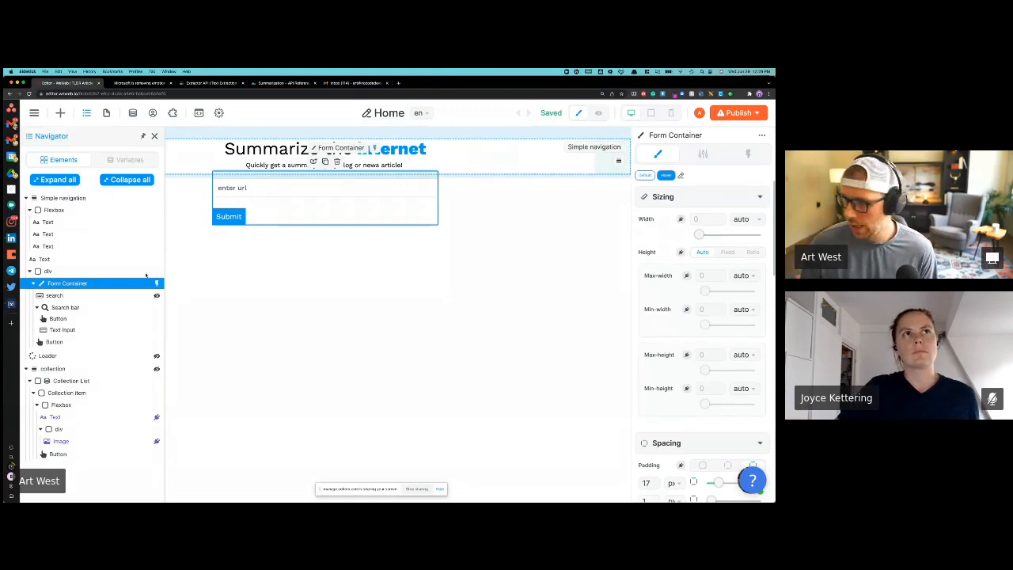
double_click(232, 216)
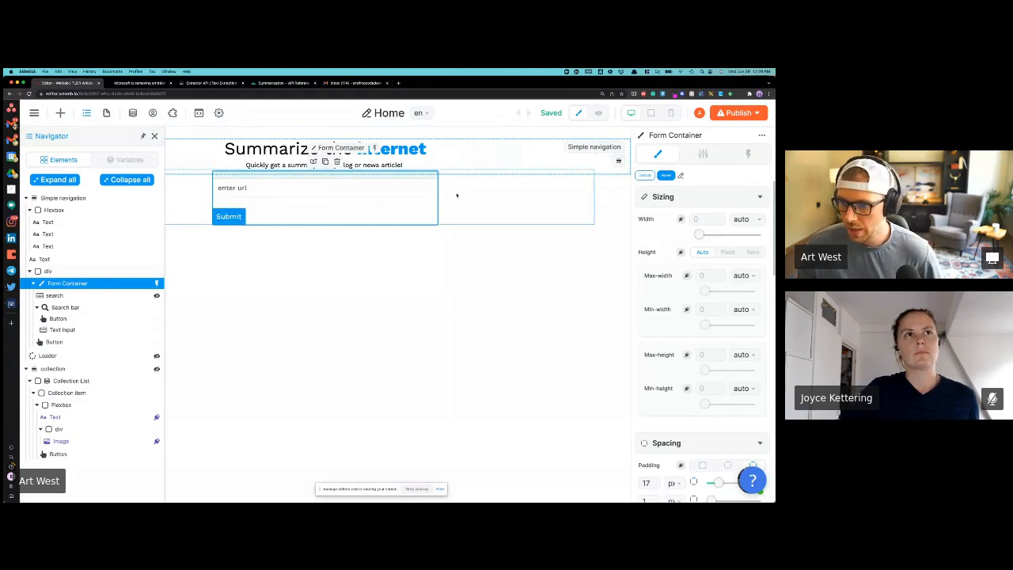
click(747, 154)
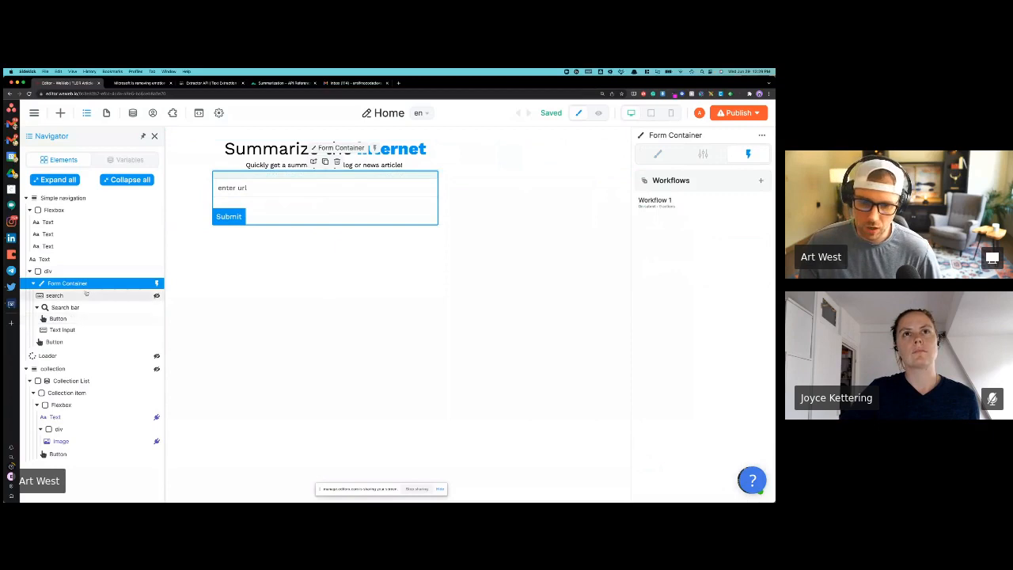
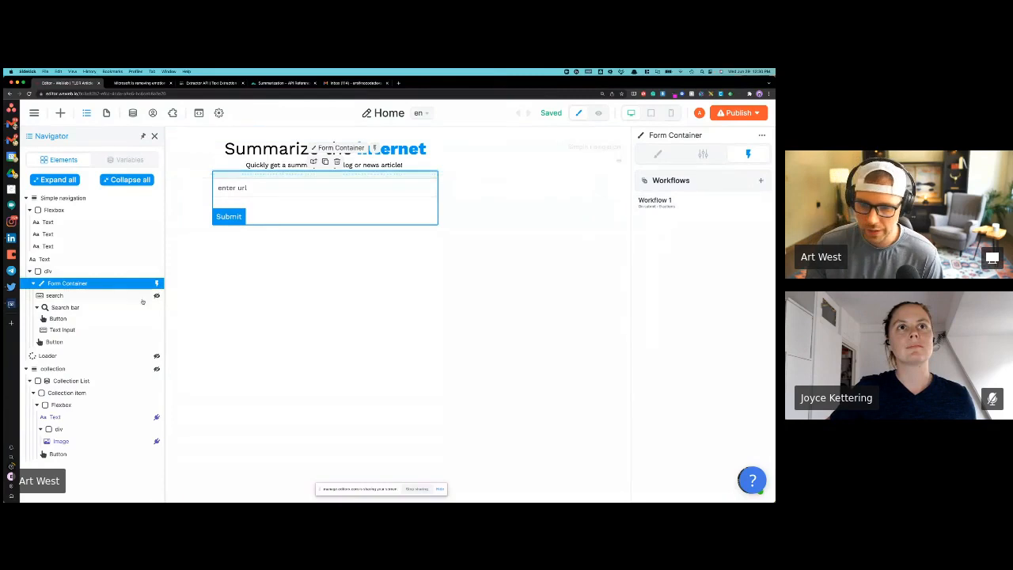
Open the Form Container's Workflow 1 and expand its fetchCollection action to inspect the settings
click(655, 200)
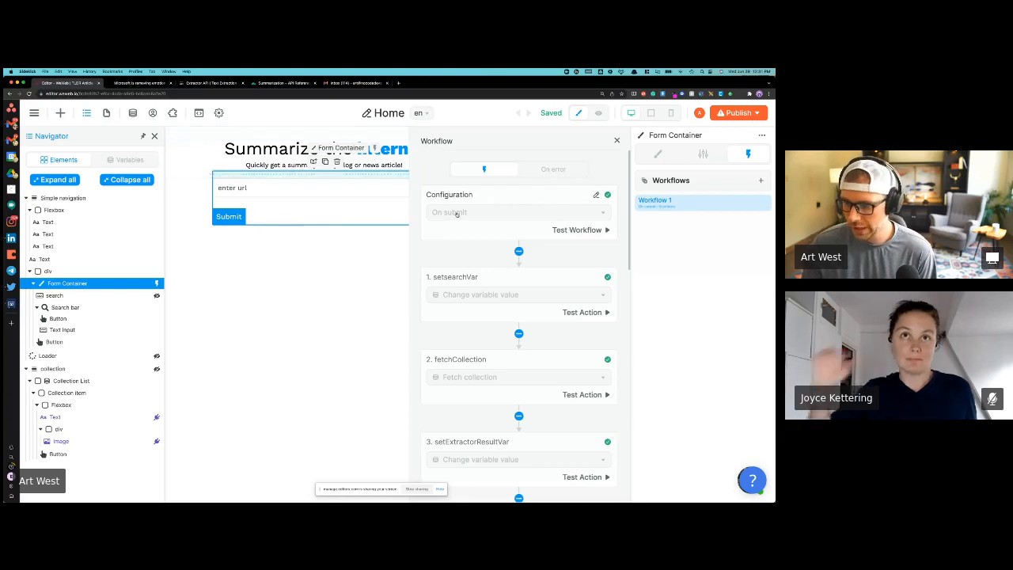
scroll(474, 321, down, 3)
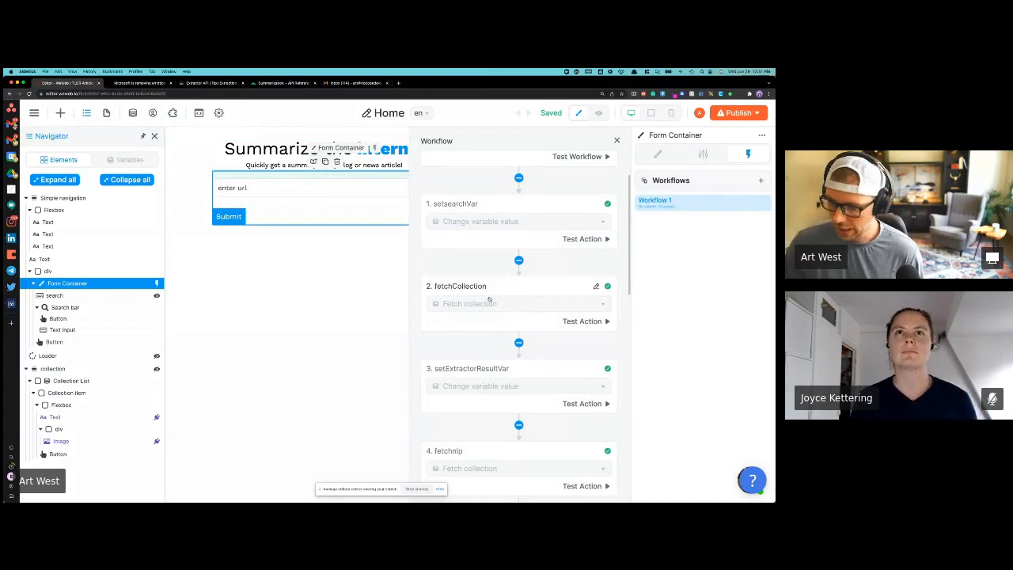
click(466, 297)
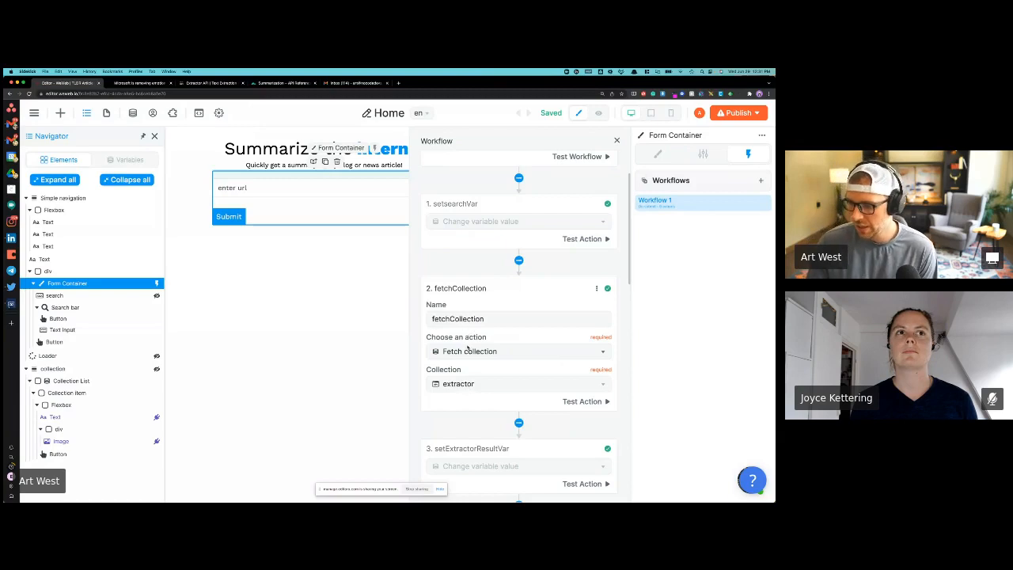
scroll(467, 387, down, 1)
scroll(479, 355, down, 2)
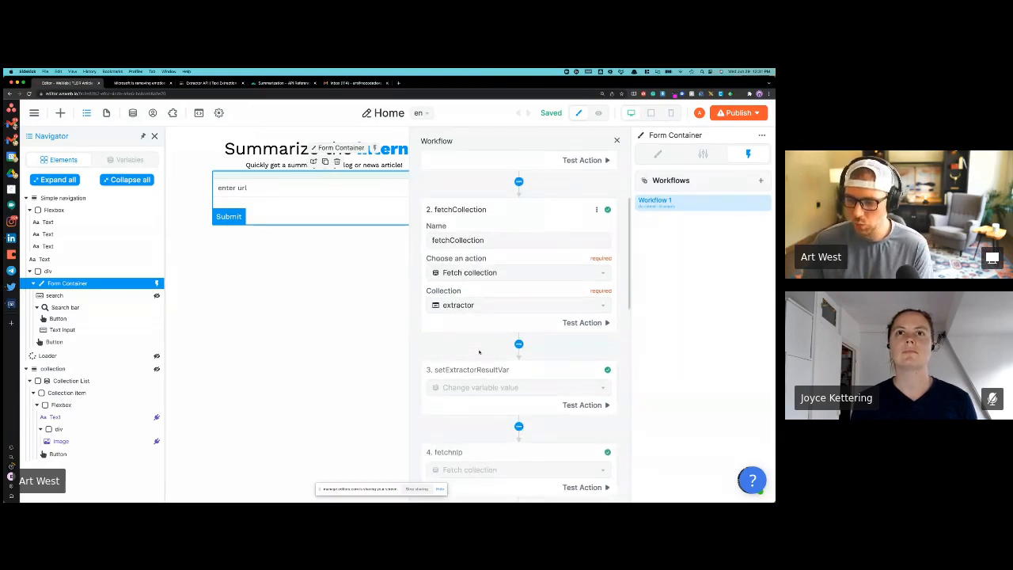
Review the workflow's remaining actions from setExtractorResultVar through the time delay to resetExtractorVar
scroll(479, 352, down, 4)
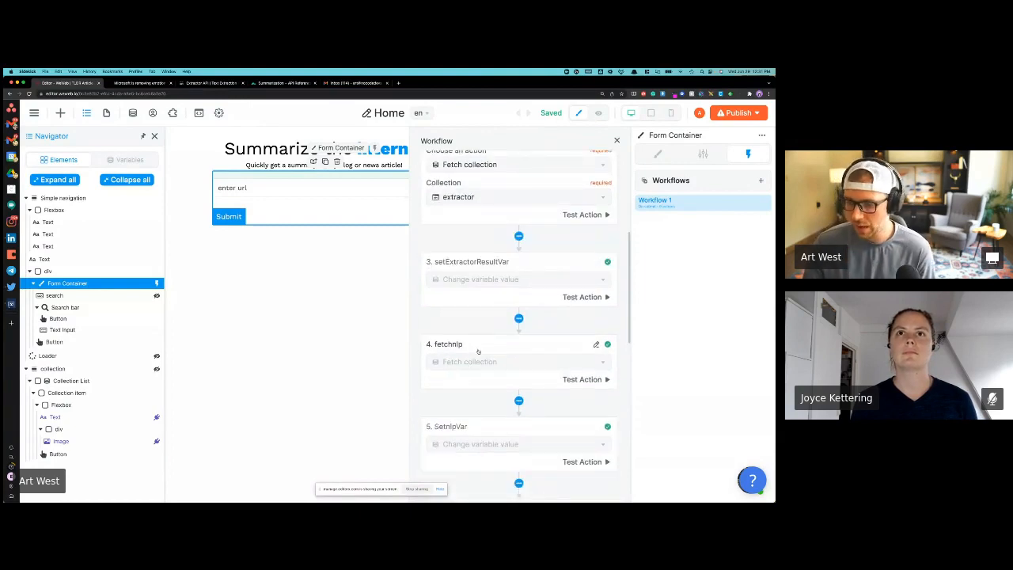
scroll(496, 360, down, 4)
scroll(479, 338, down, 7)
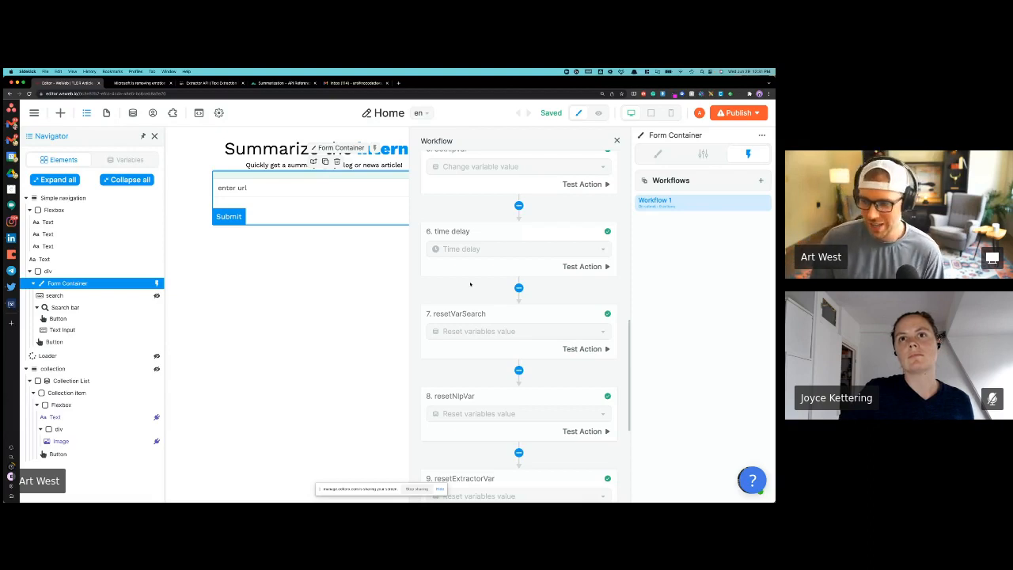
scroll(471, 285, down, 3)
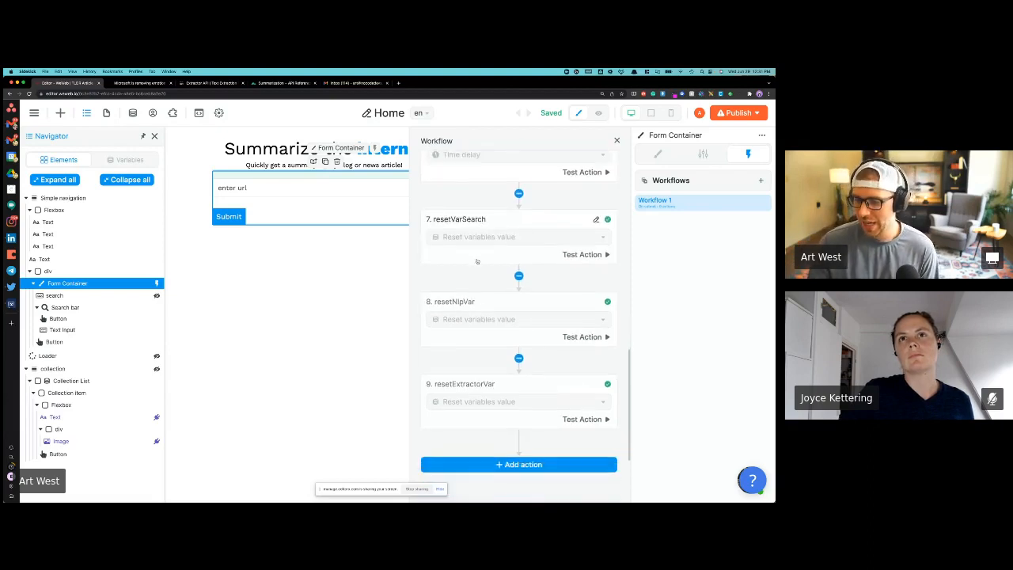
scroll(483, 316, up, 2)
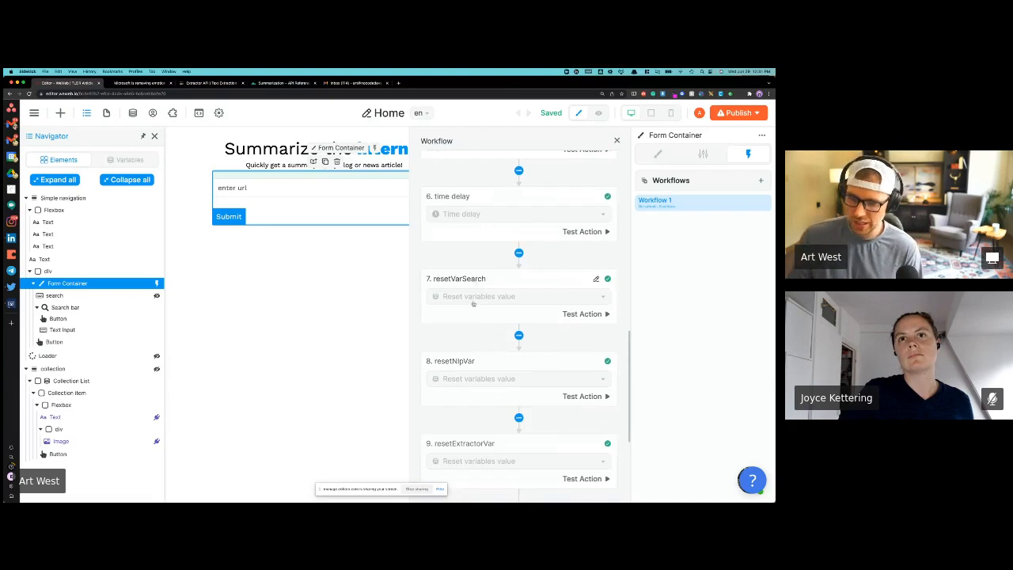
scroll(483, 341, down, 1)
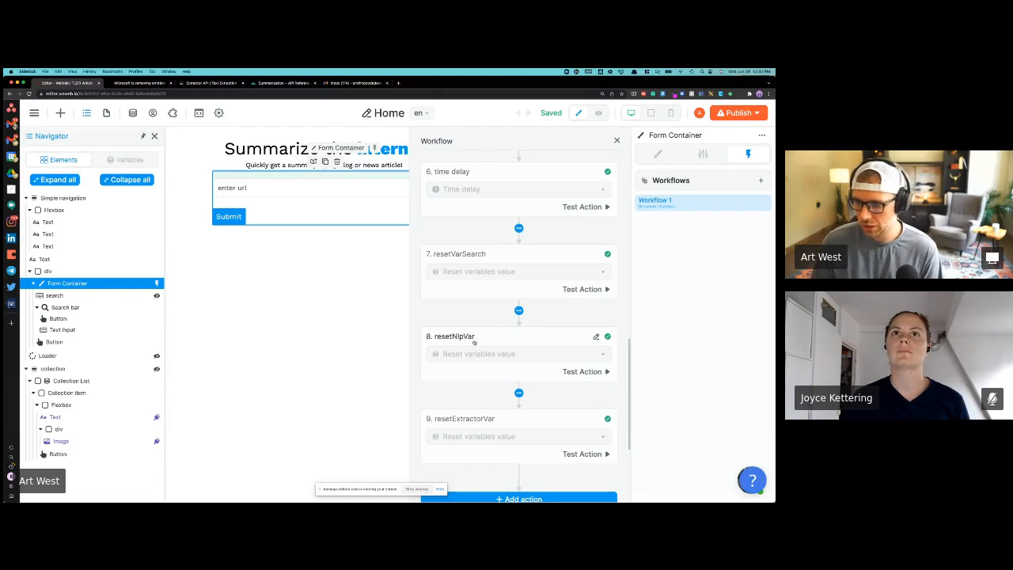
Return to the fetchCollection action, show the options for managing it, and dismiss them without choosing one
scroll(515, 317, up, 10)
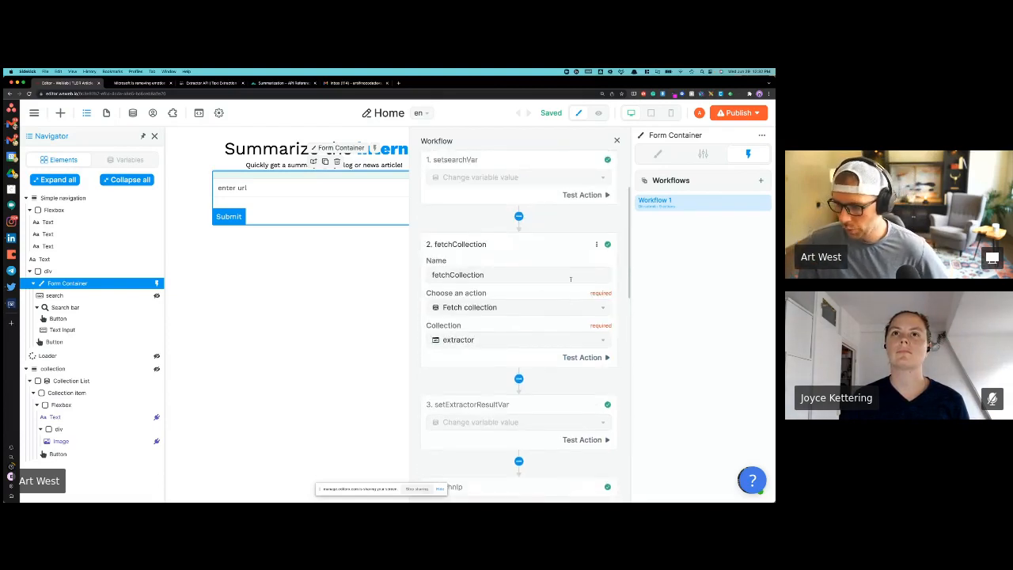
click(597, 243)
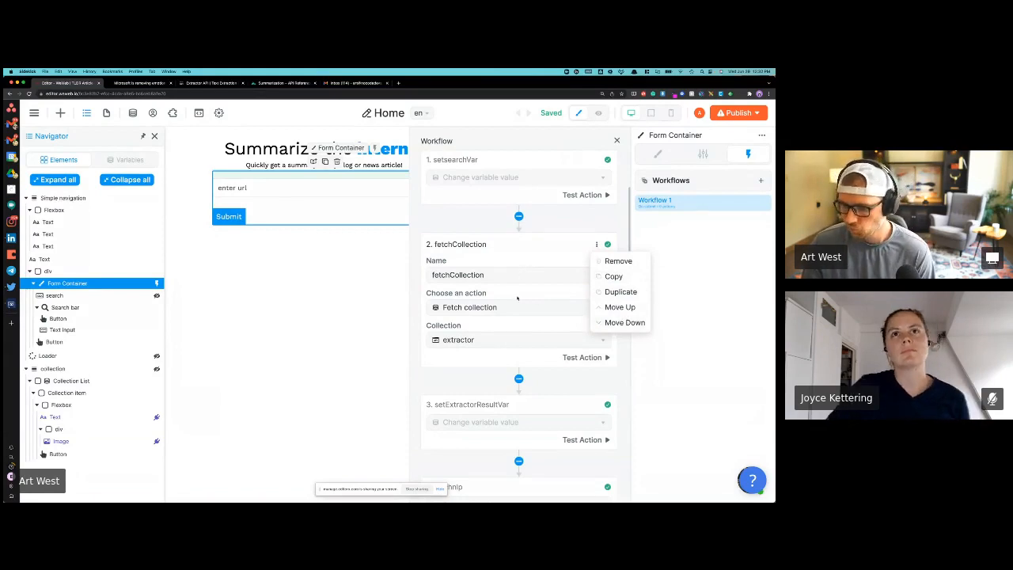
scroll(518, 300, down, 3)
click(696, 255)
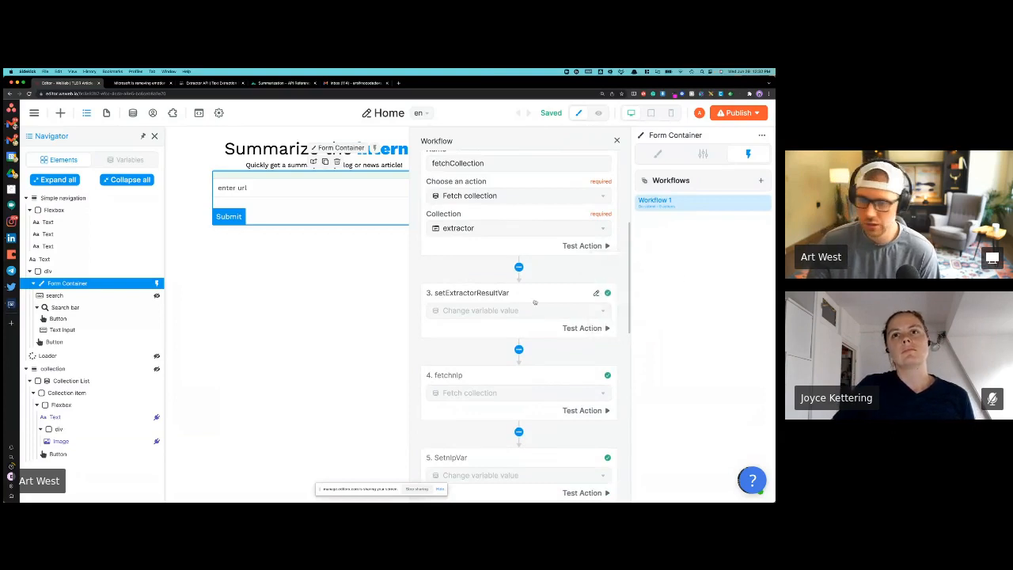
Show the insertion options between resetNlpVar and resetExtractorVar, dismiss them, and return to the start of the workflow
scroll(476, 290, down, 8)
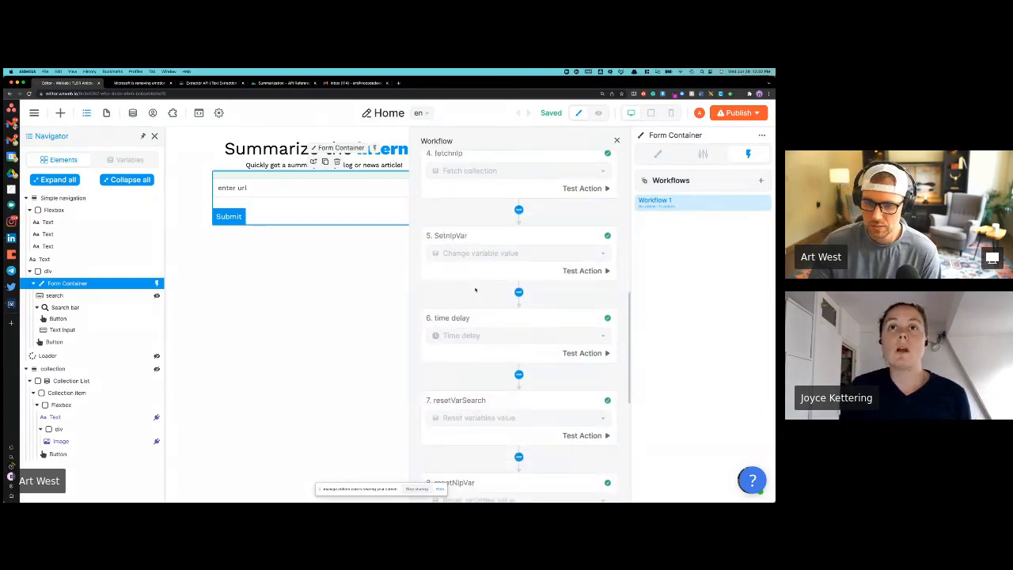
scroll(475, 290, down, 4)
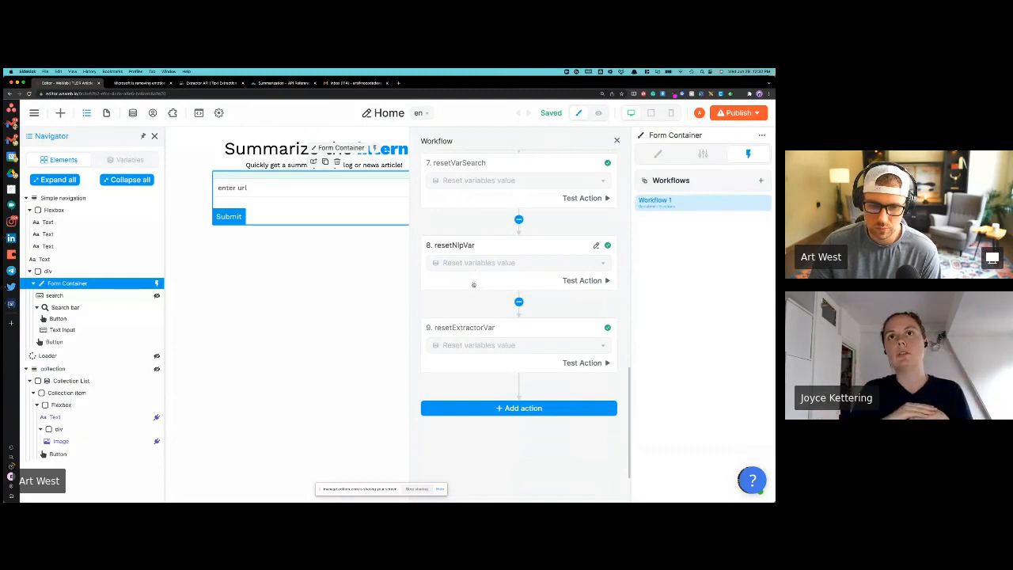
click(519, 301)
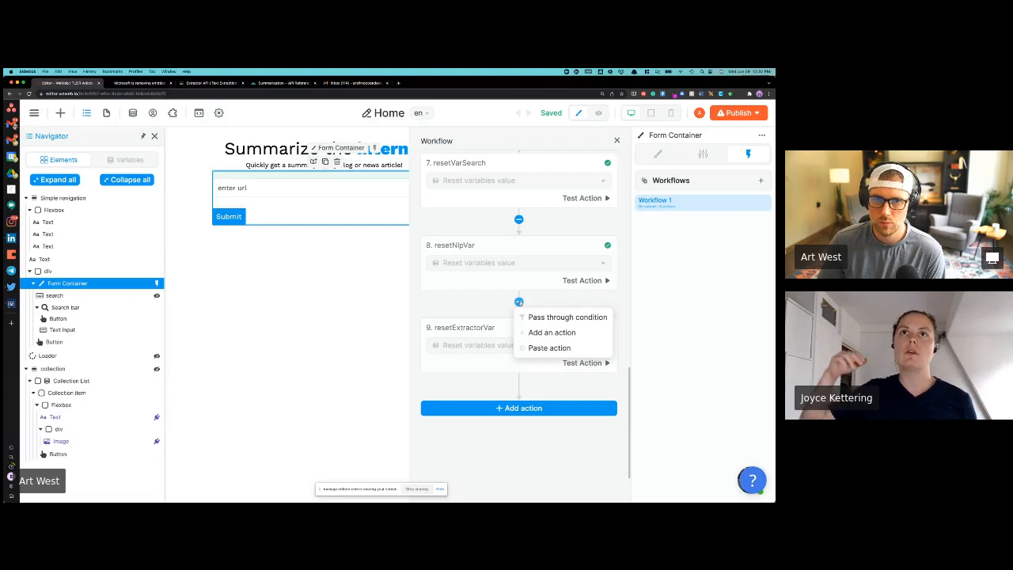
scroll(491, 272, up, 5)
scroll(491, 273, up, 10)
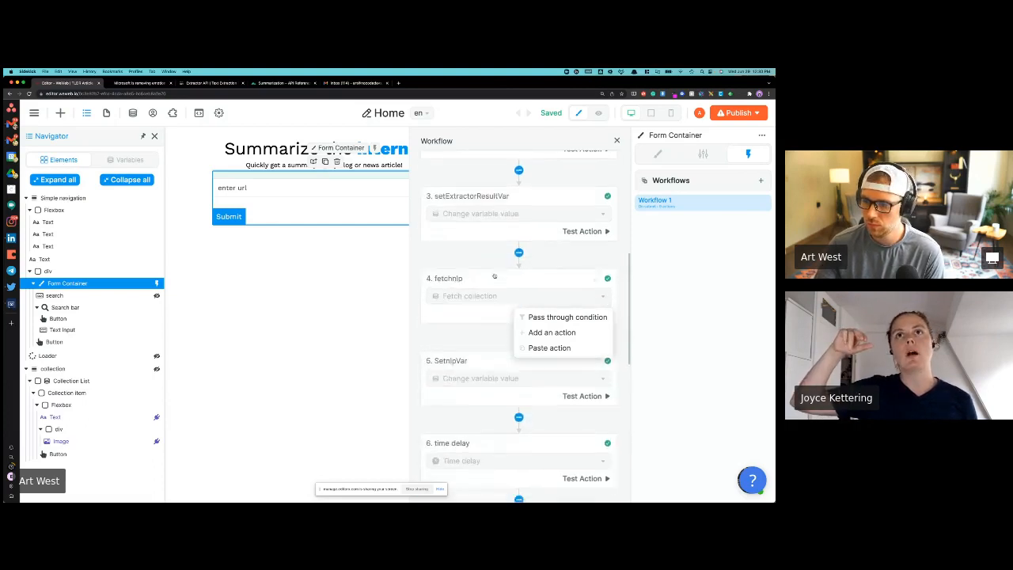
scroll(512, 264, up, 1)
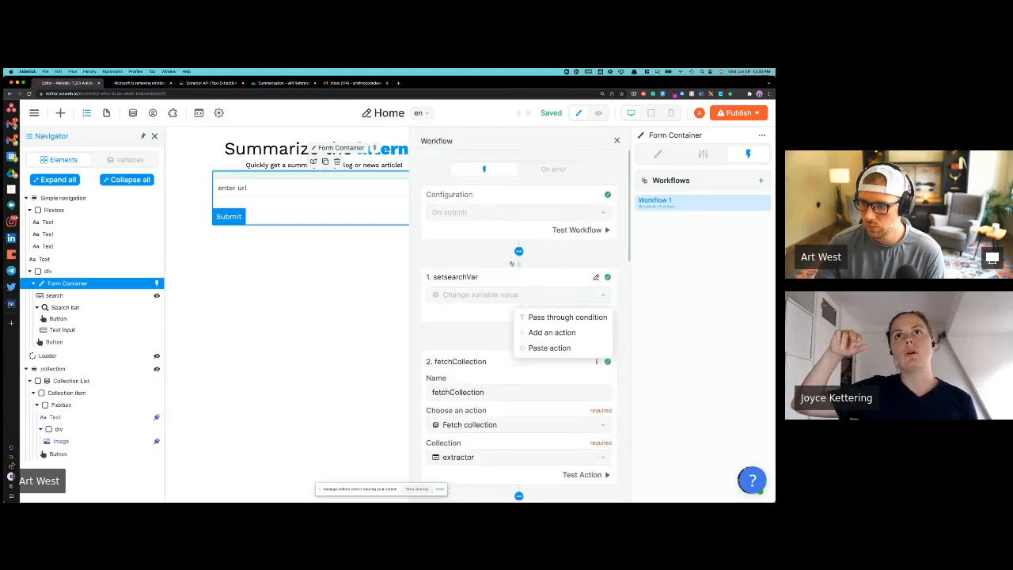
click(650, 252)
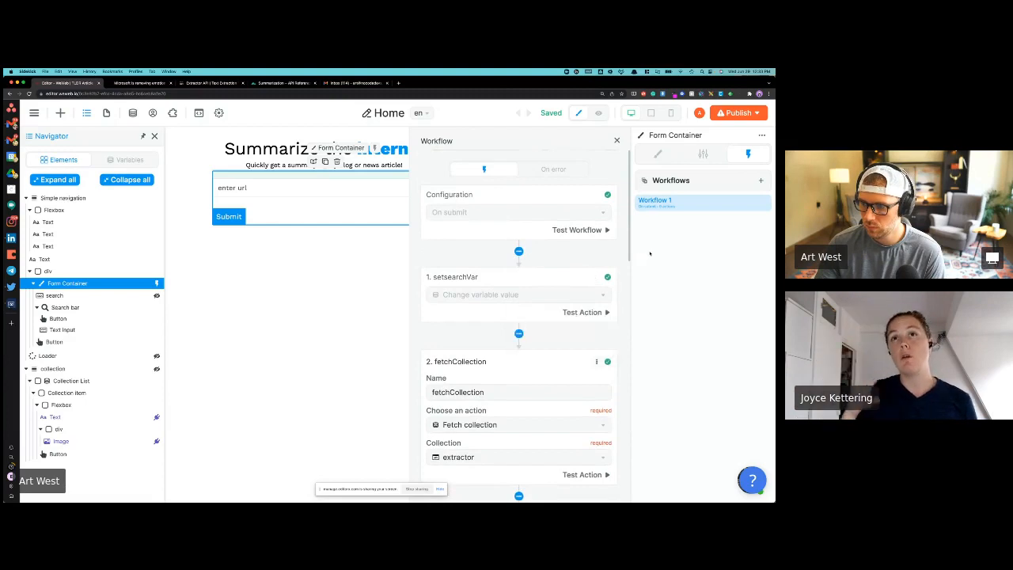
Check the workflow's On error branch, and go back to the main sequence to review the fetch and set-variable actions
click(559, 171)
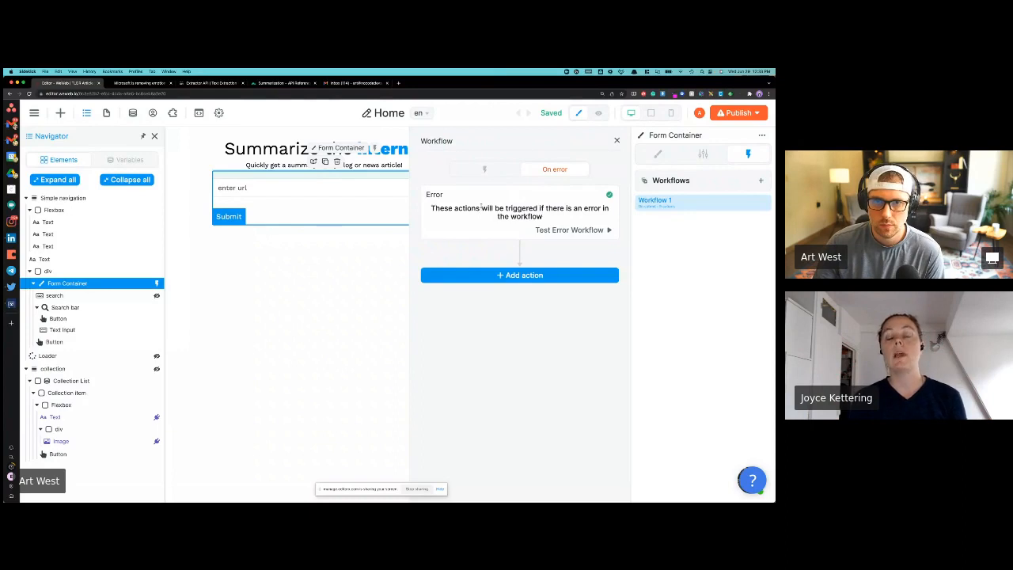
click(484, 170)
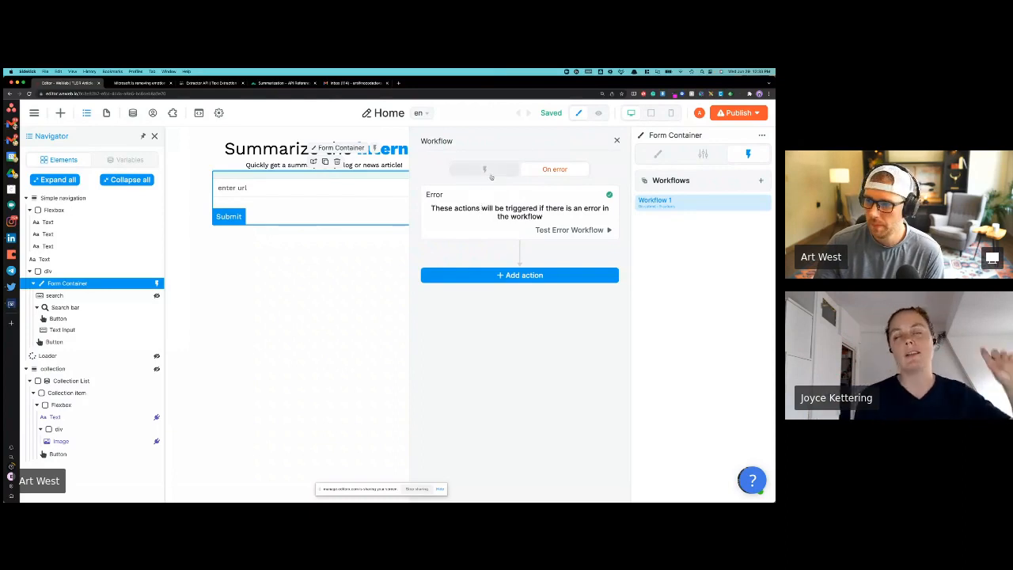
scroll(515, 245, down, 5)
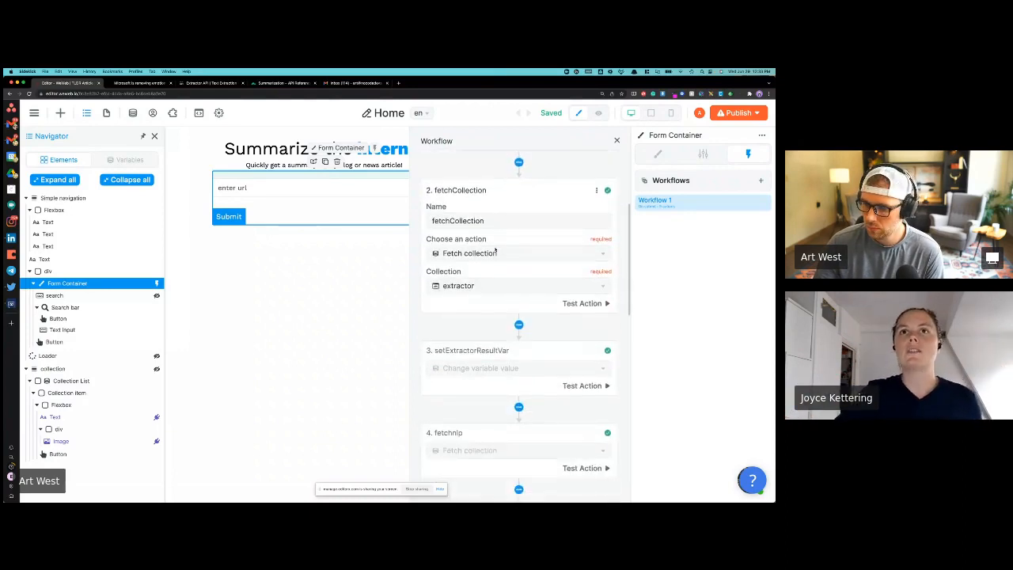
scroll(496, 249, down, 3)
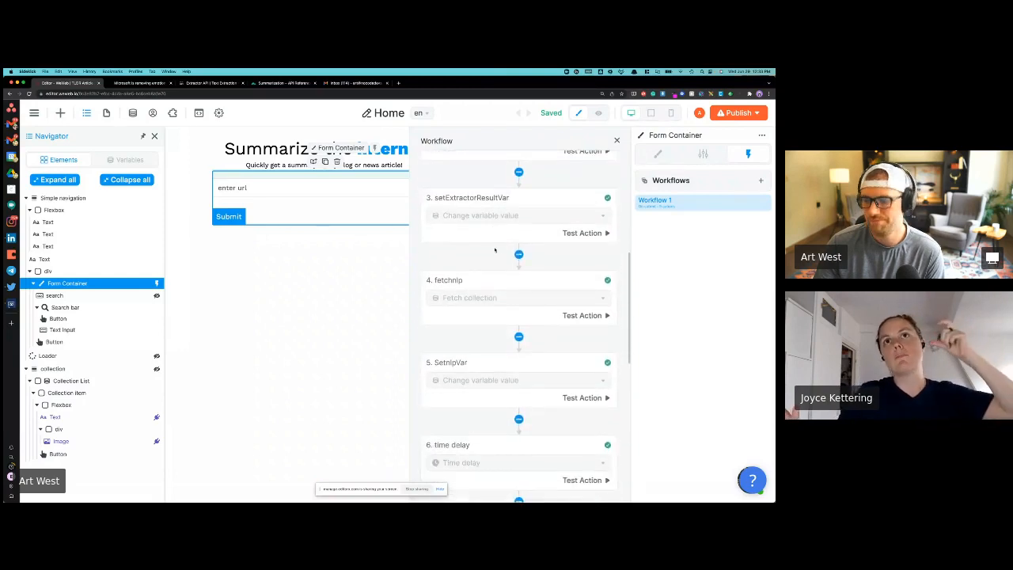
scroll(495, 251, up, 3)
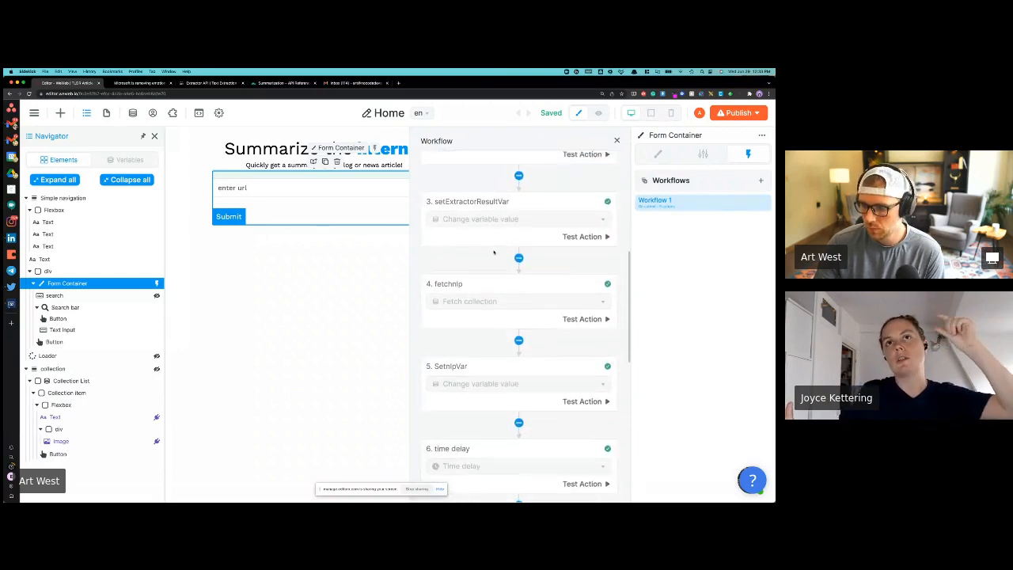
scroll(494, 252, up, 2)
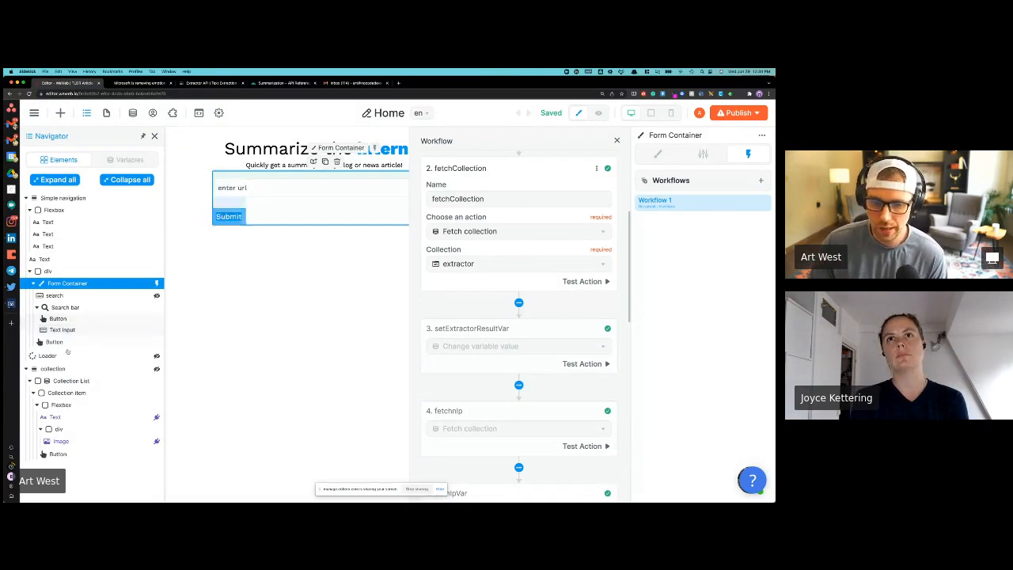
Inspect the Loader element's style settings and open the formula that controls its display
click(103, 356)
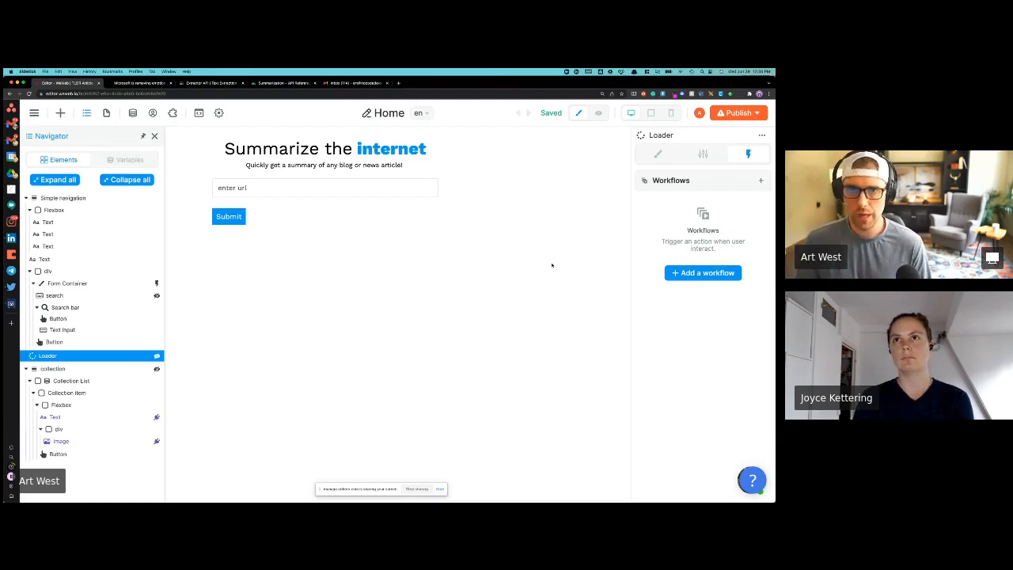
click(658, 154)
scroll(671, 295, down, 5)
scroll(670, 295, down, 3)
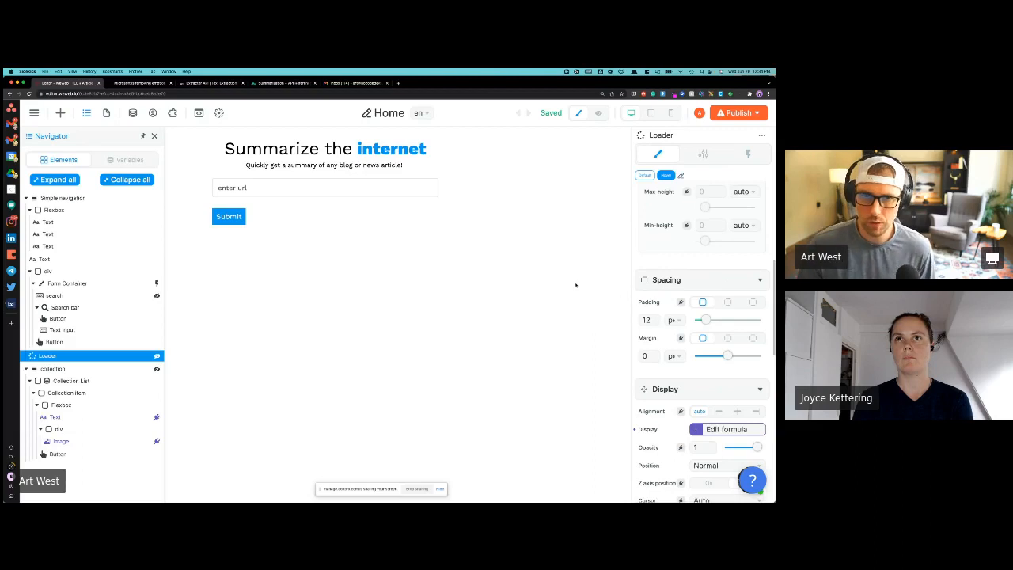
scroll(696, 441, up, 2)
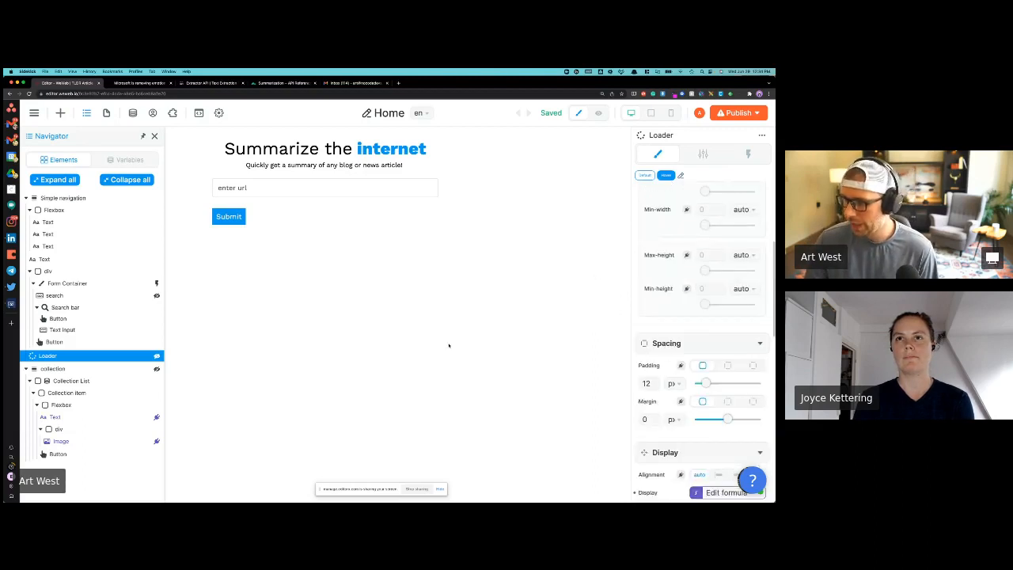
scroll(668, 380, down, 3)
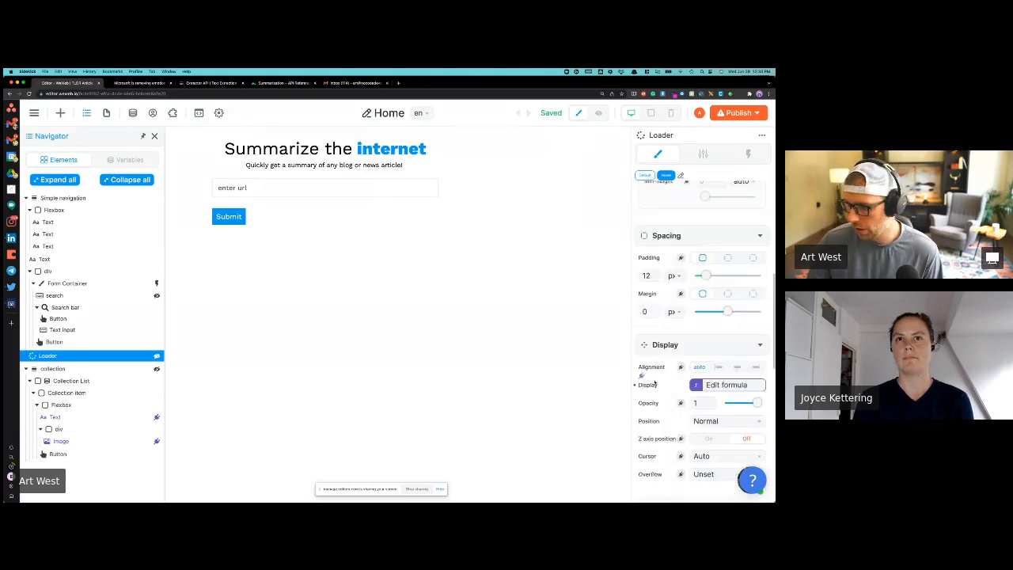
scroll(665, 353, down, 2)
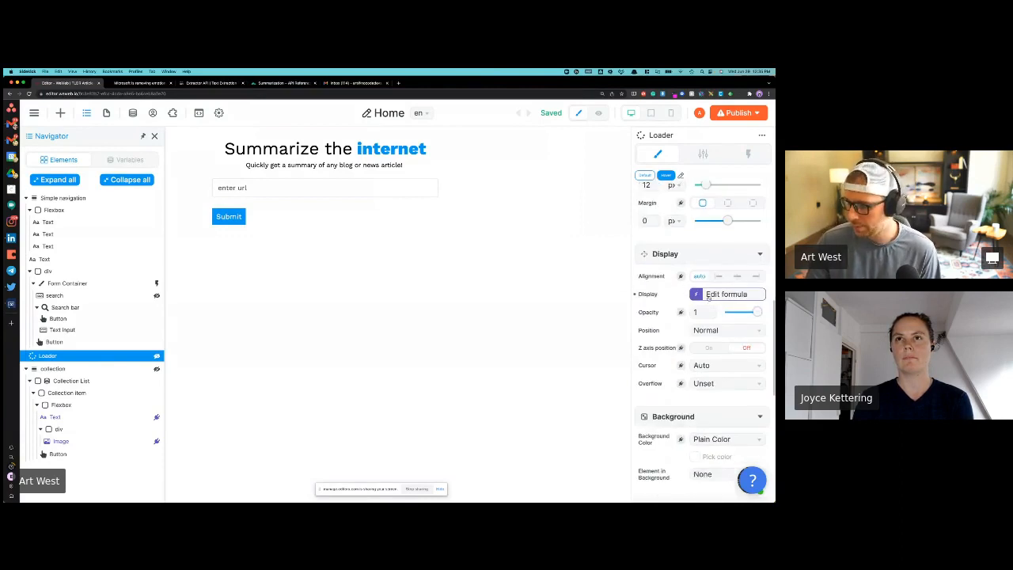
click(708, 297)
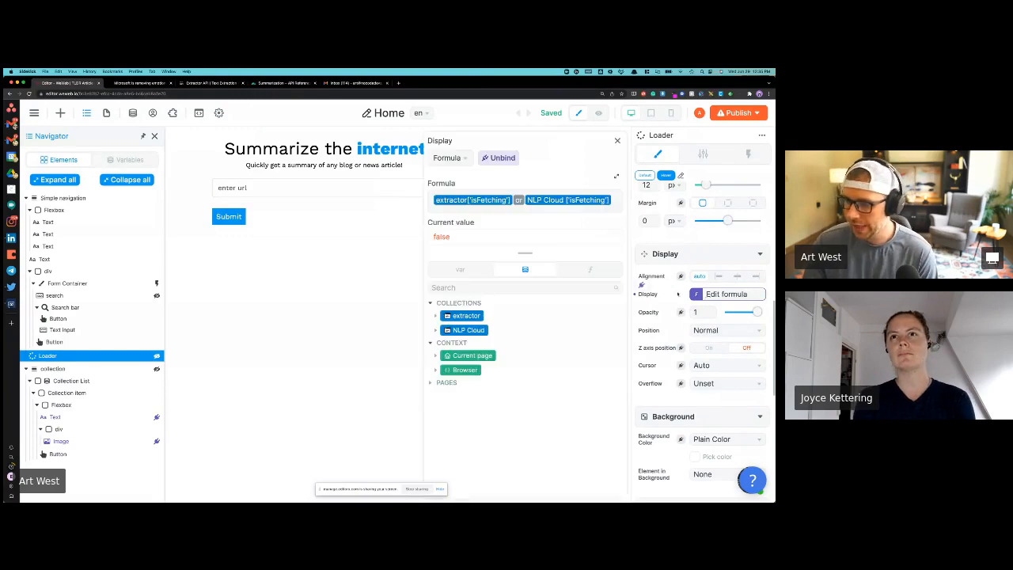
Browse the variables, the extractor collection's fields and the functions available for the Loader's display formula
click(467, 271)
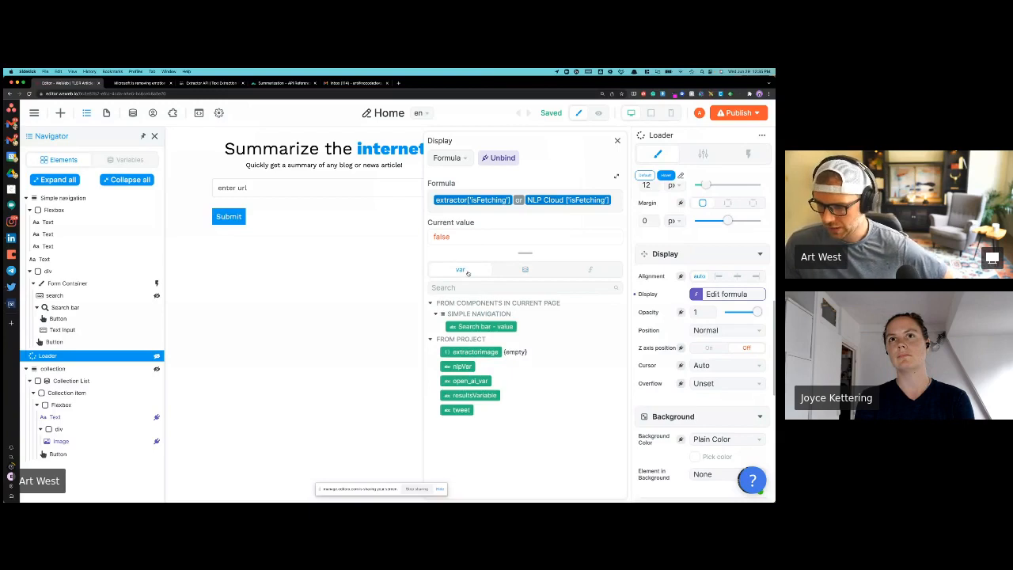
click(515, 268)
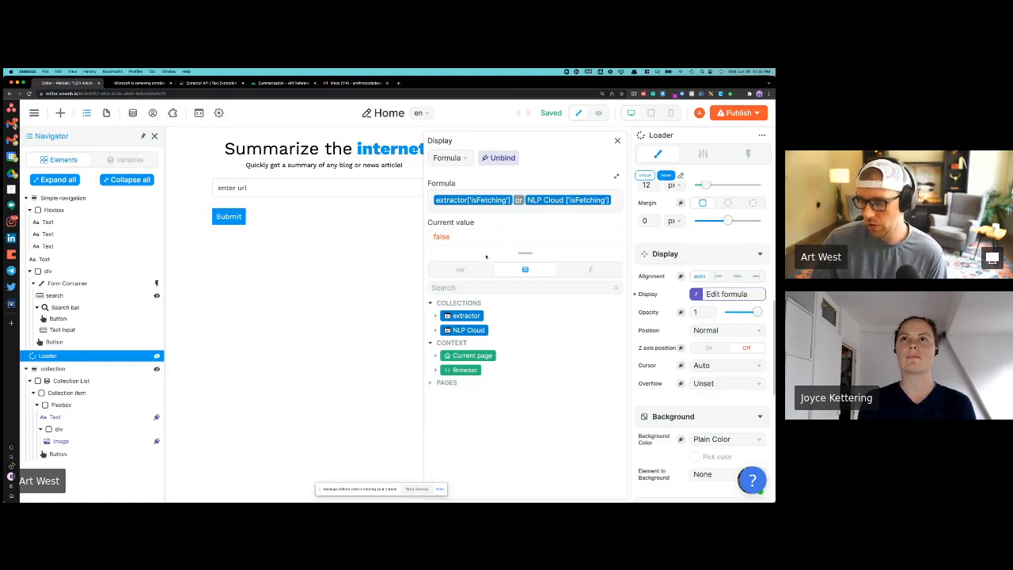
click(435, 315)
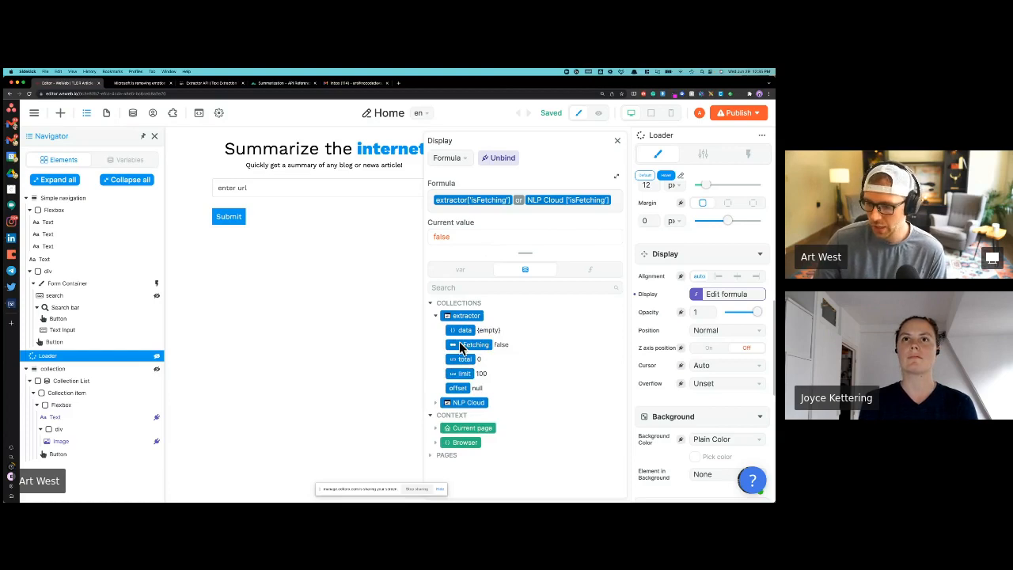
click(557, 268)
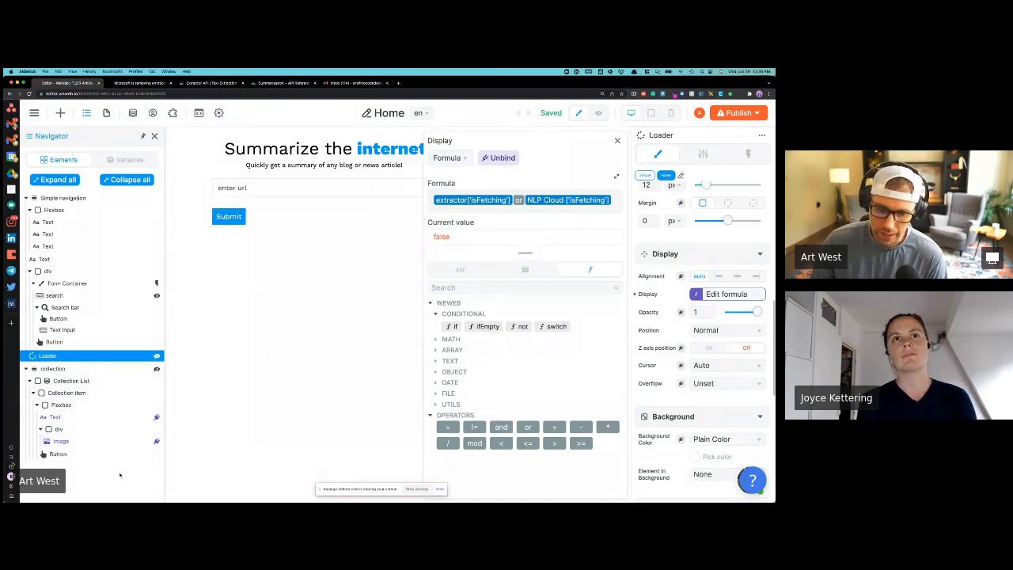
Examine the formula bound to the collection item's Text element, along with the variables and collections it can use
click(95, 418)
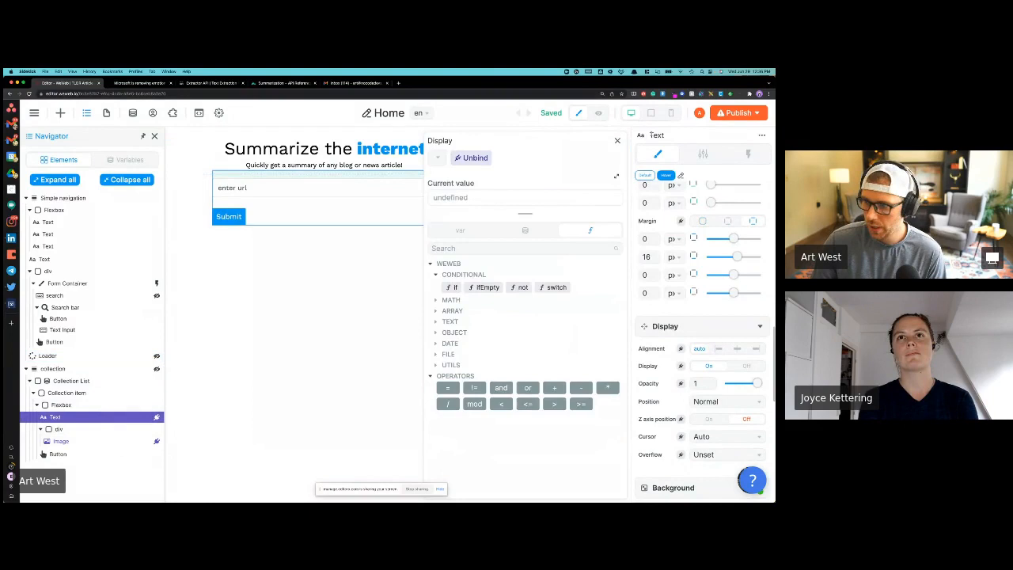
click(617, 141)
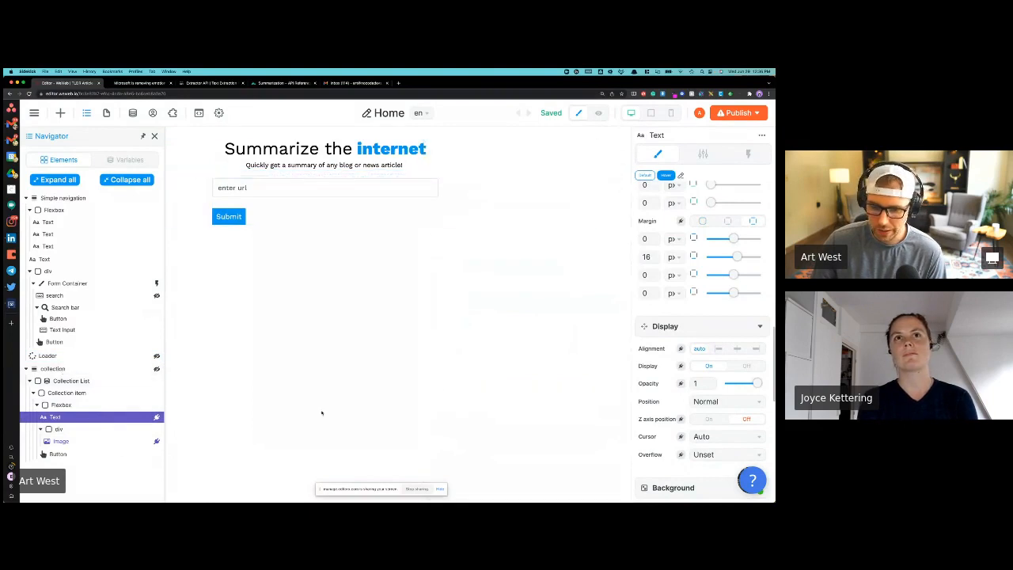
scroll(680, 281, up, 10)
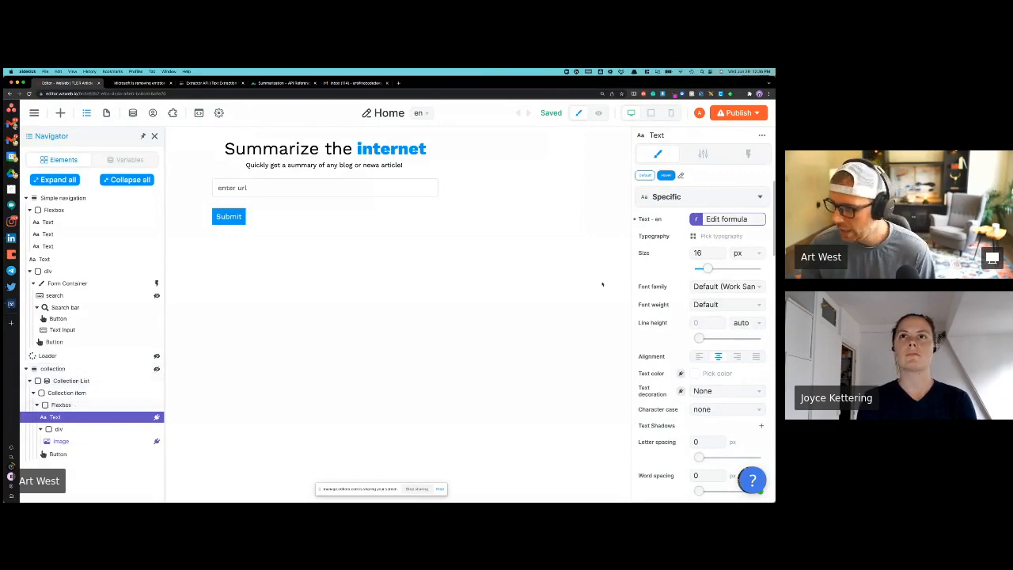
click(710, 222)
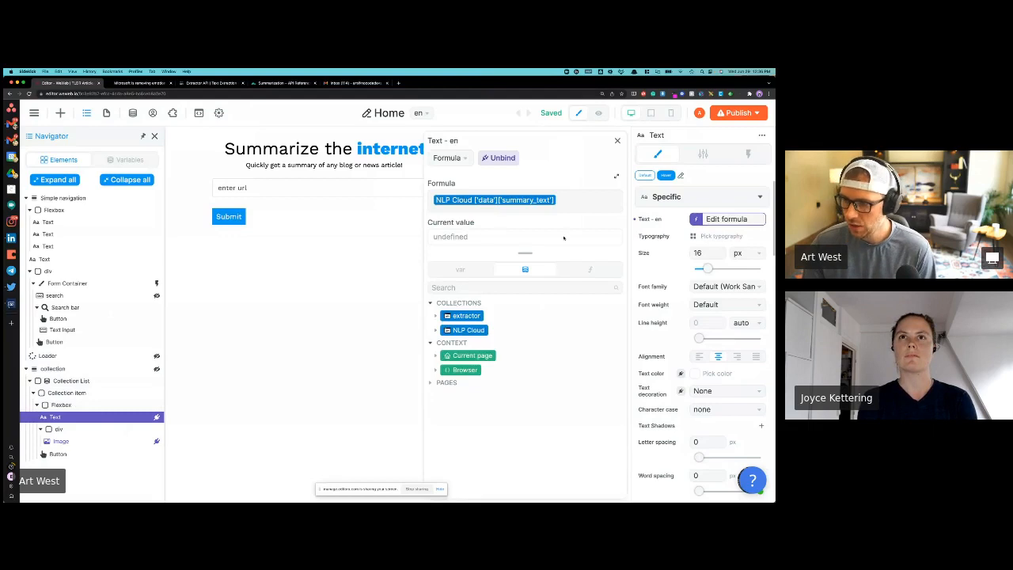
click(460, 269)
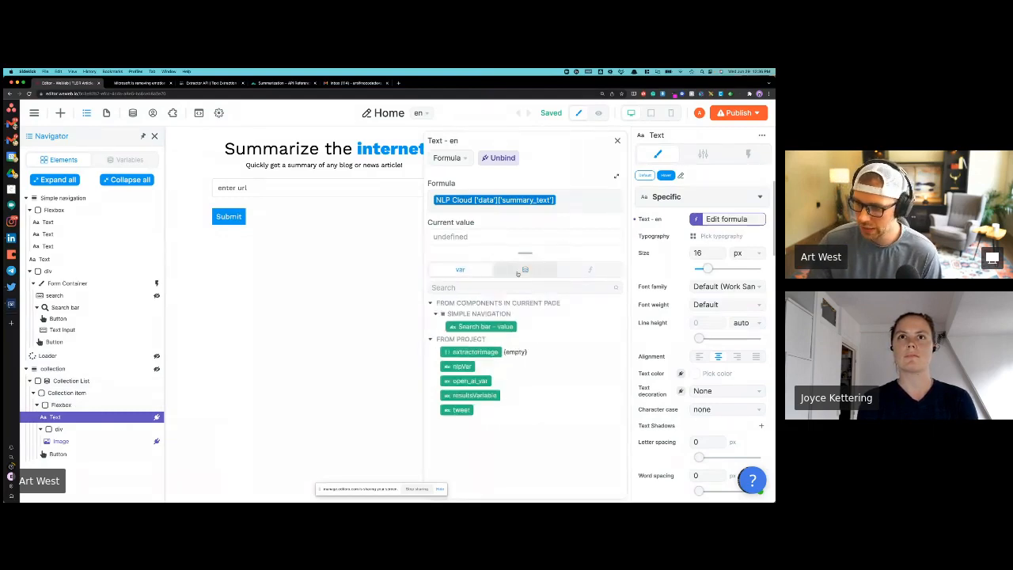
click(518, 271)
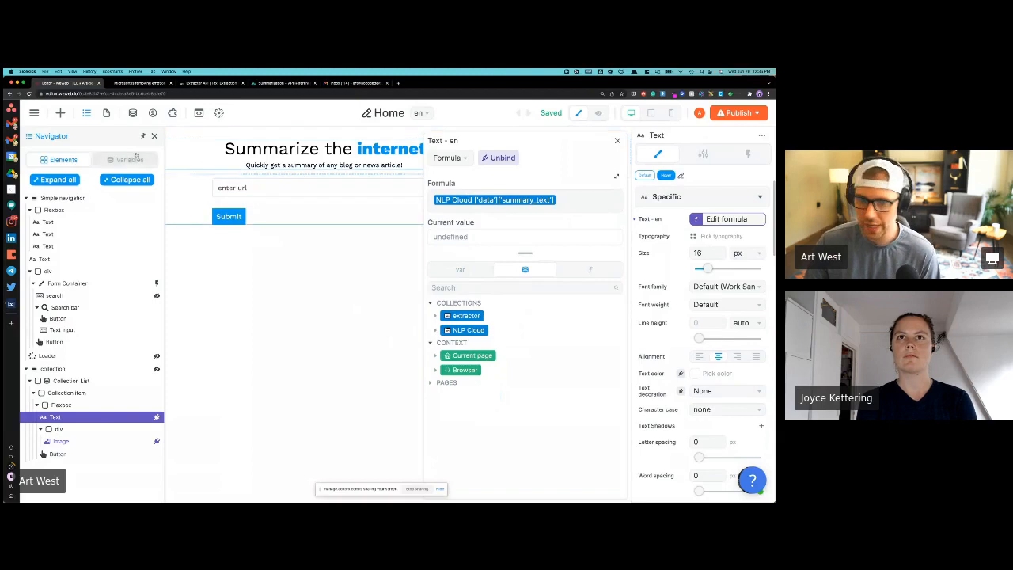
Check the NLP Cloud collection's setup, and go back to the Text element's formula on the Home page
click(133, 113)
click(174, 272)
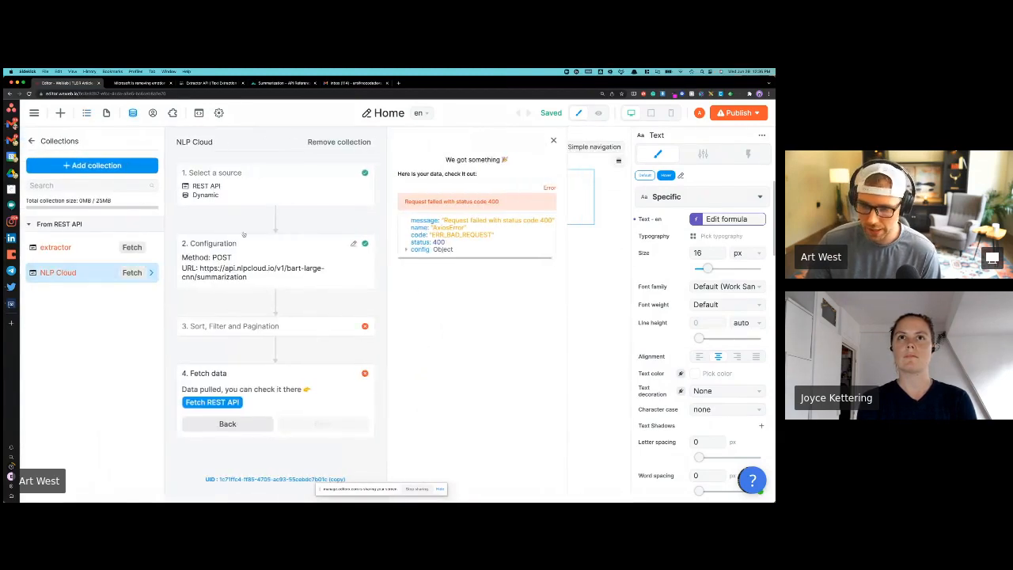
click(106, 112)
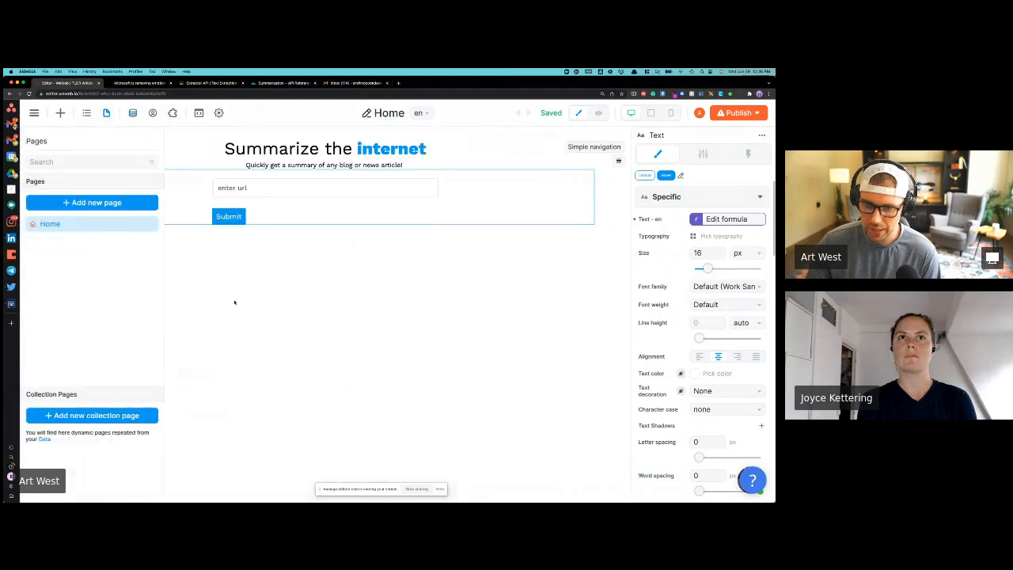
click(125, 227)
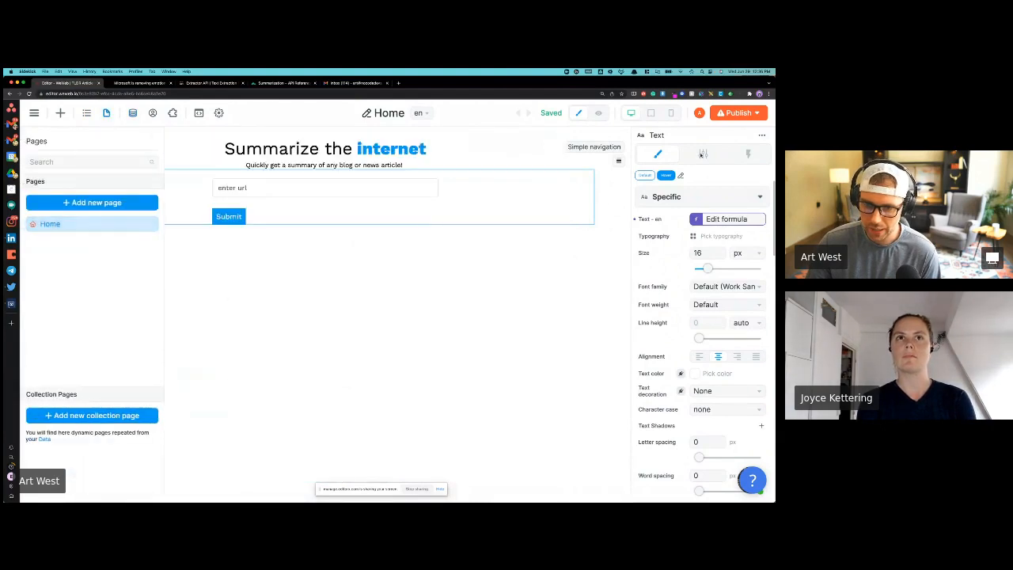
click(87, 113)
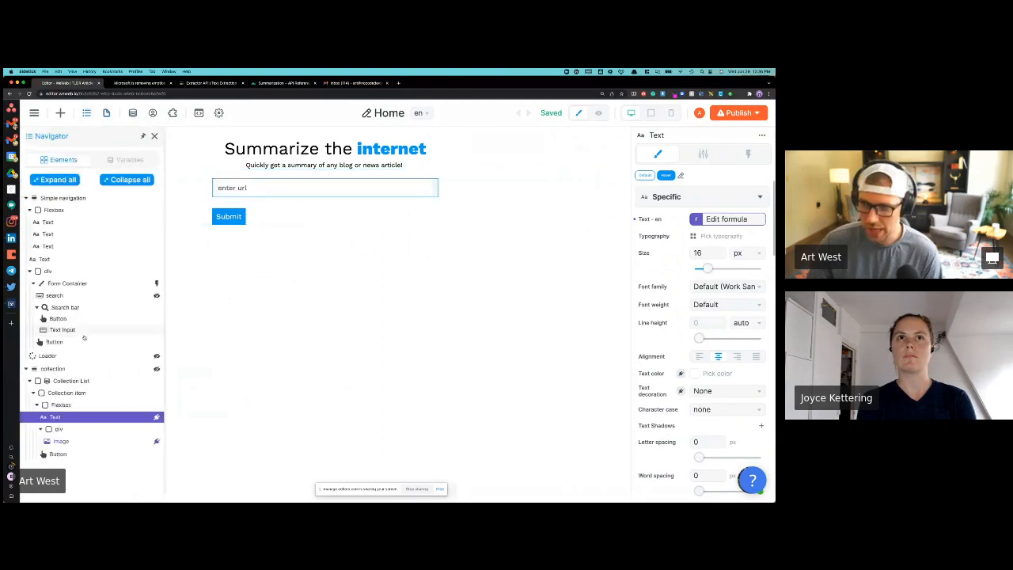
click(749, 219)
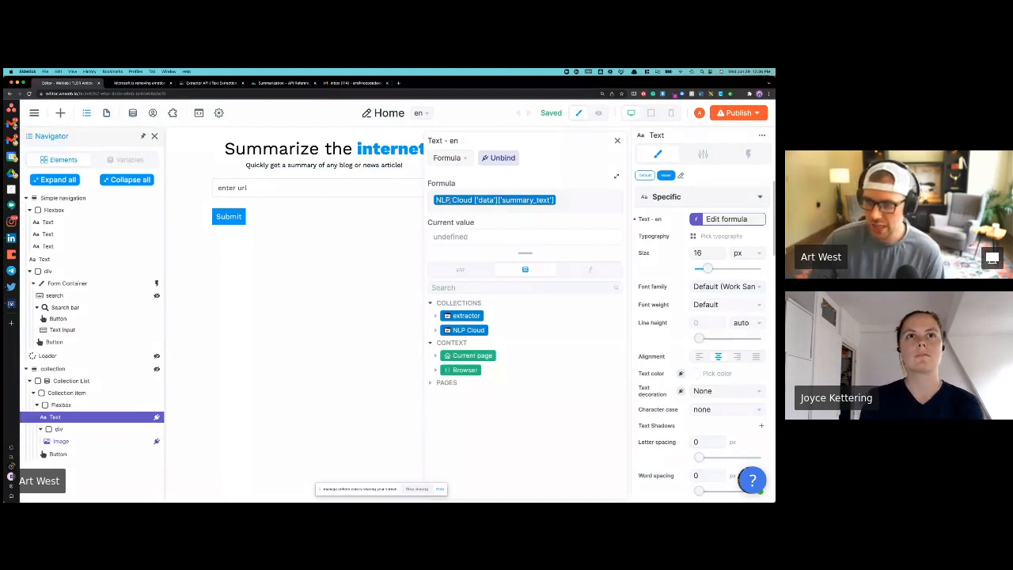
Open the formula bound to the collection item's Image element and expand the extractor collection's fields
click(61, 442)
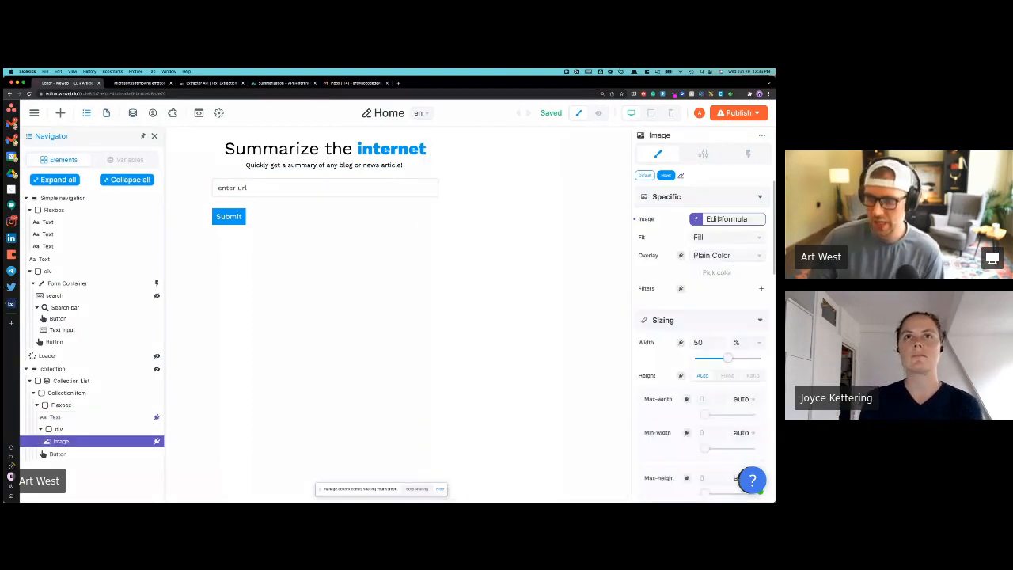
click(717, 219)
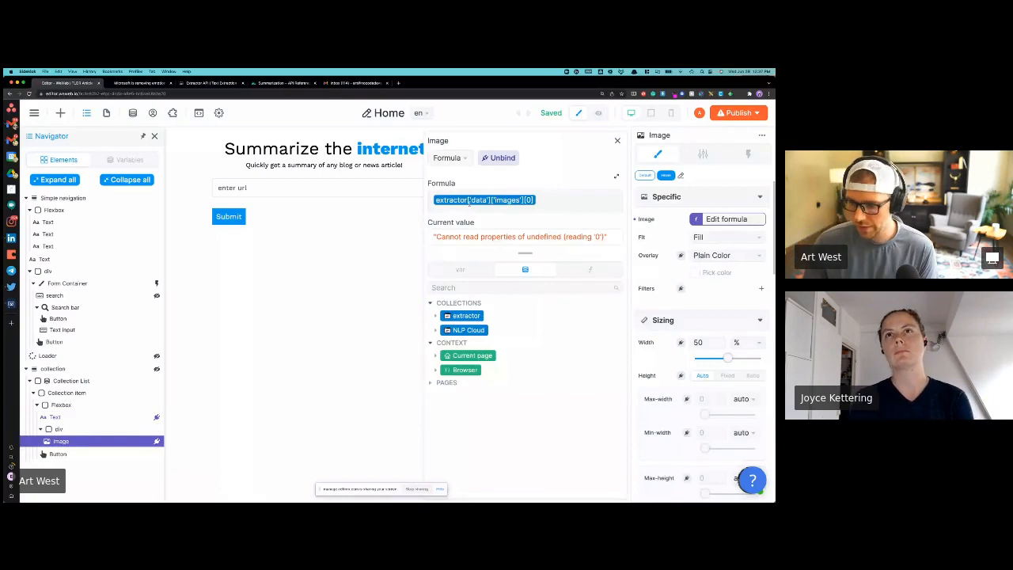
click(466, 315)
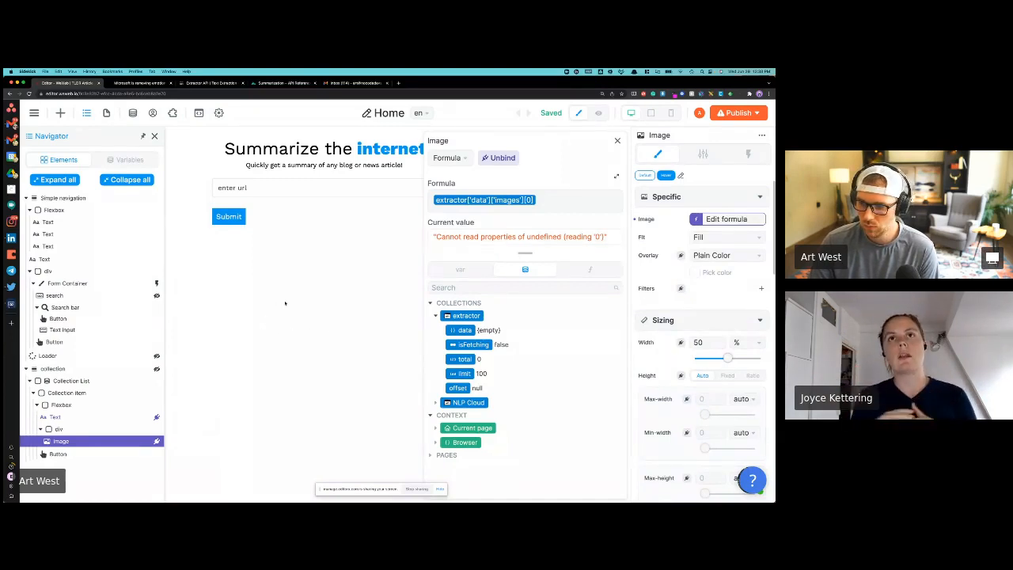
Try to fetch the extractor collection with the url field empty, and return to the Home page
click(133, 113)
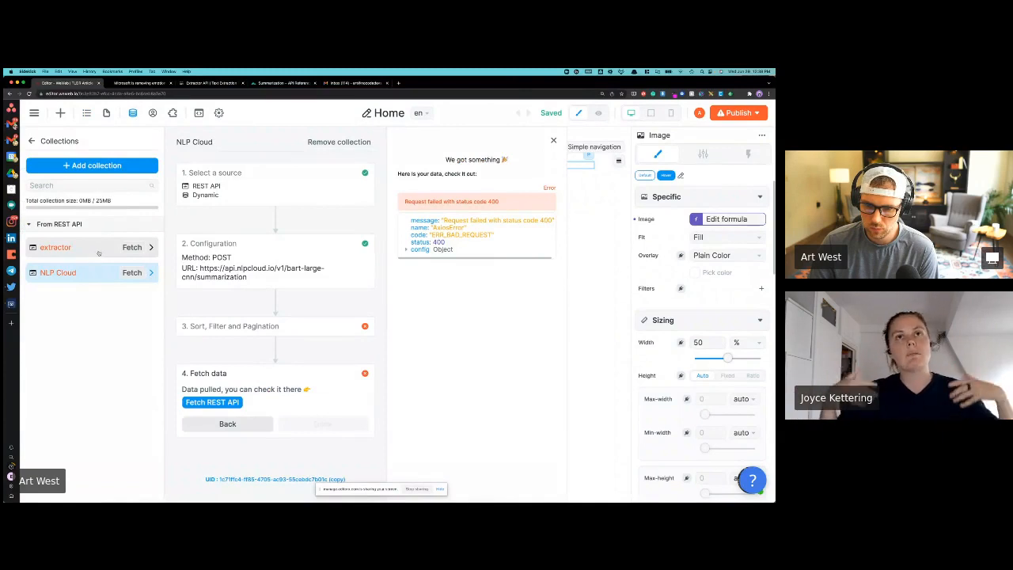
click(132, 247)
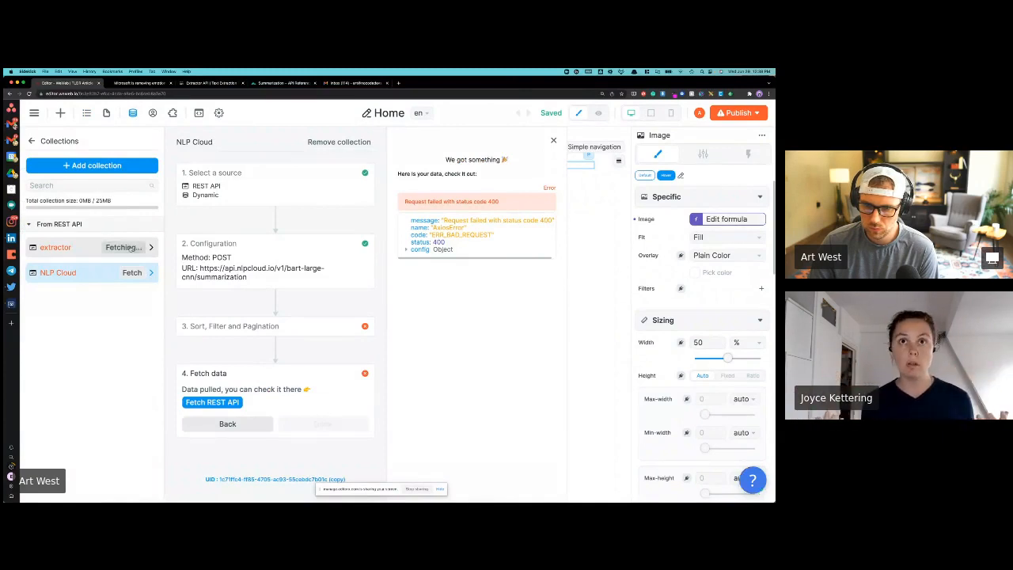
click(108, 114)
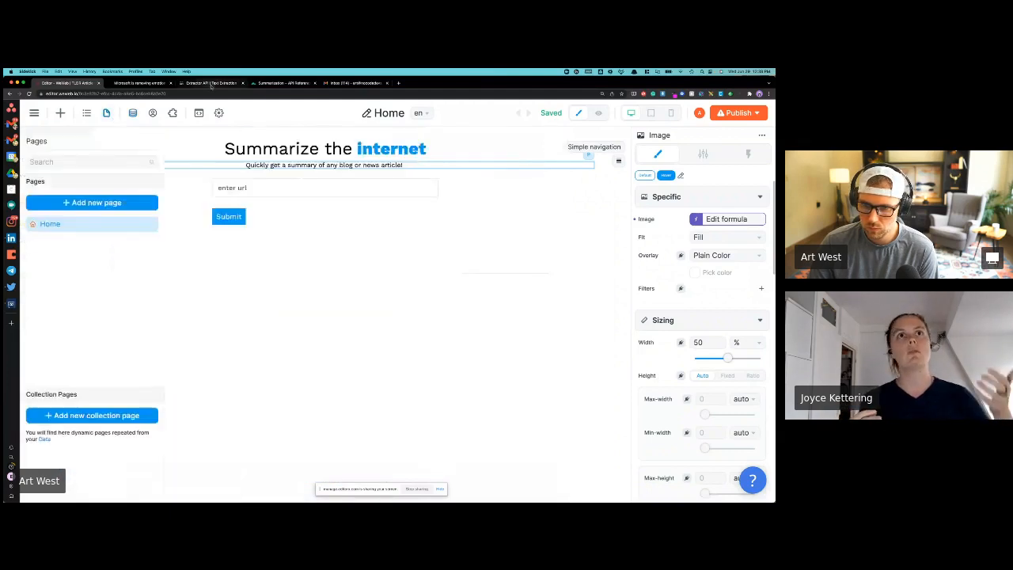
Copy the NBC News article's URL, paste it into the Home page's url field in preview mode, and return to edit mode
click(144, 83)
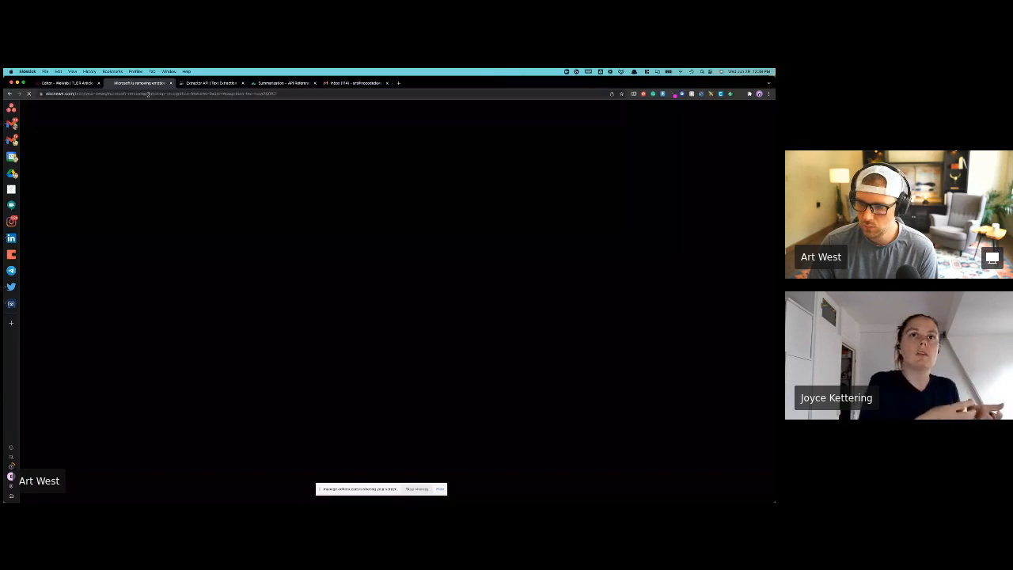
right_click(148, 93)
key(super+c)
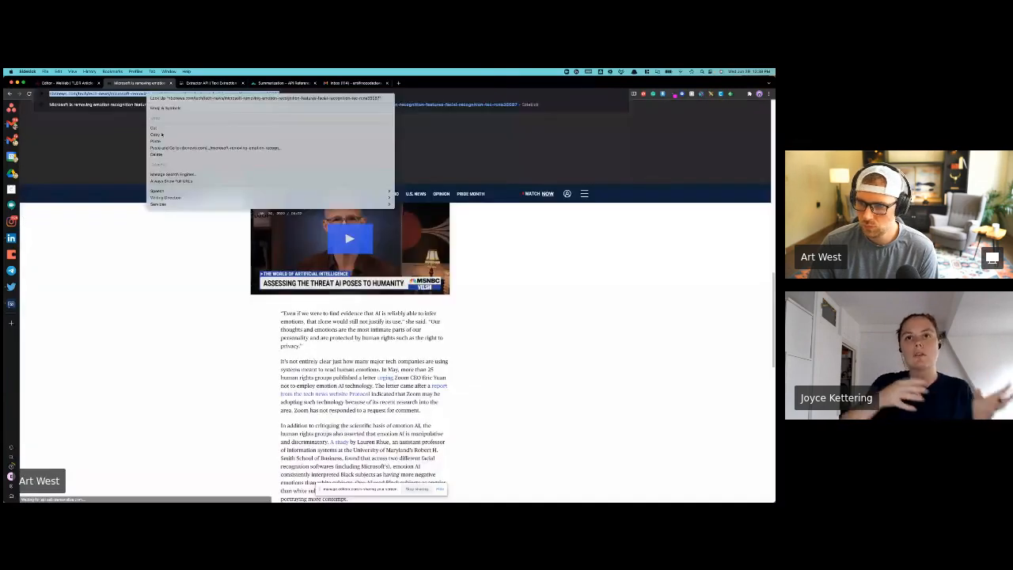
click(162, 135)
click(67, 83)
click(598, 113)
right_click(332, 188)
click(345, 234)
click(579, 114)
Fetch the extractor and NLP Cloud collections with the article URL filled in
click(106, 113)
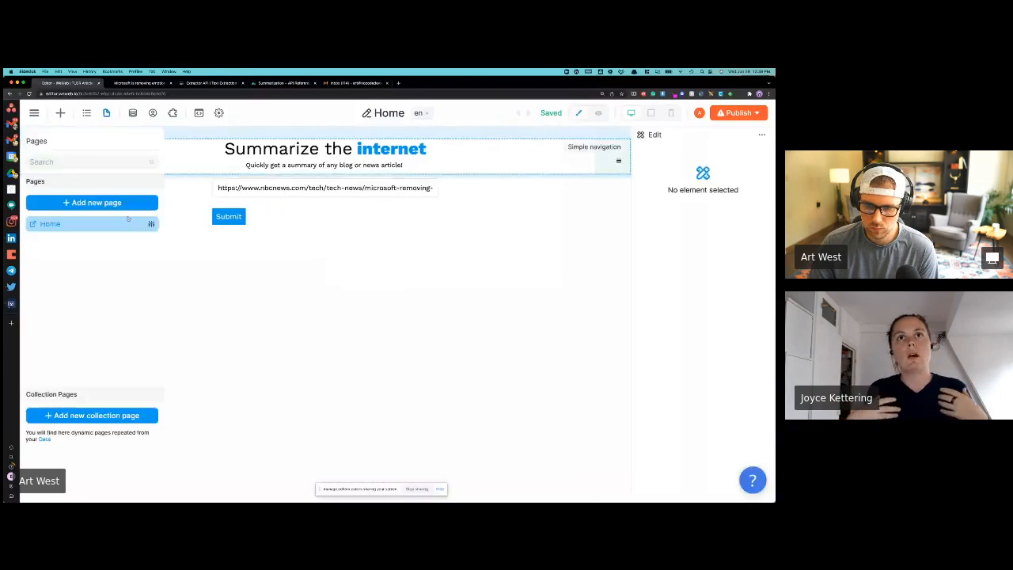
click(132, 113)
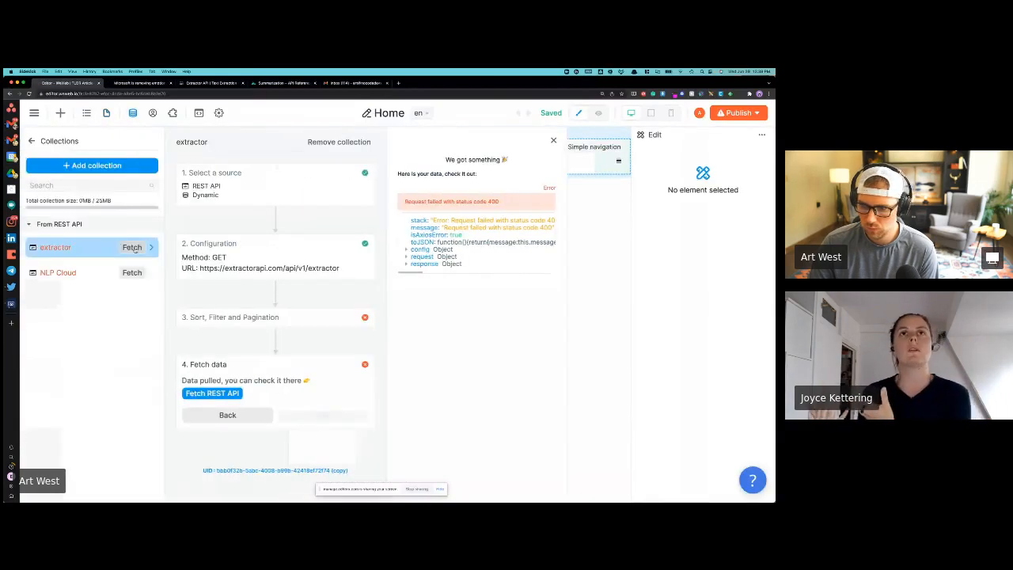
click(132, 248)
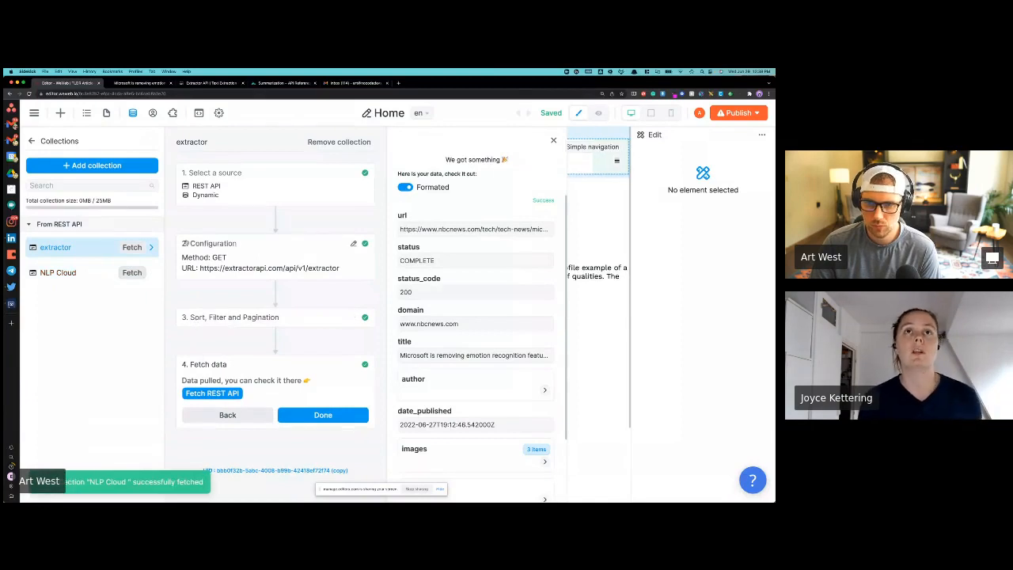
Return to the Home page's element structure and select the collection item's Text element
click(107, 113)
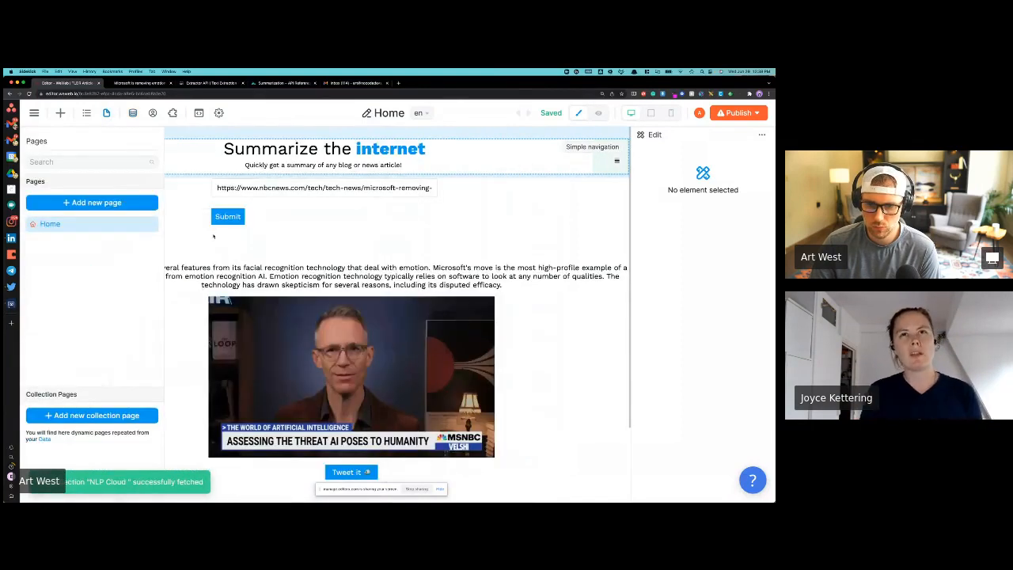
click(87, 113)
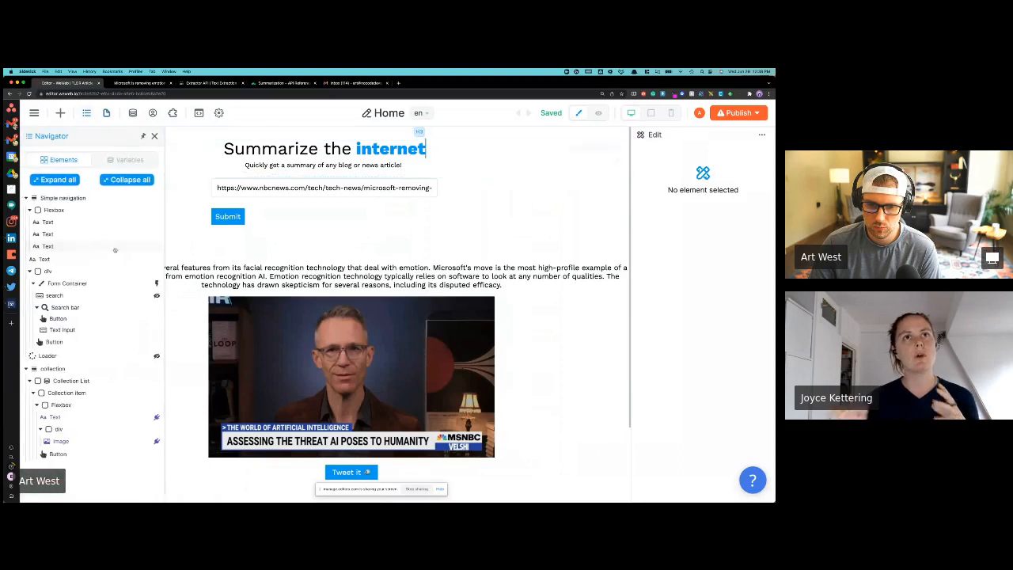
click(95, 417)
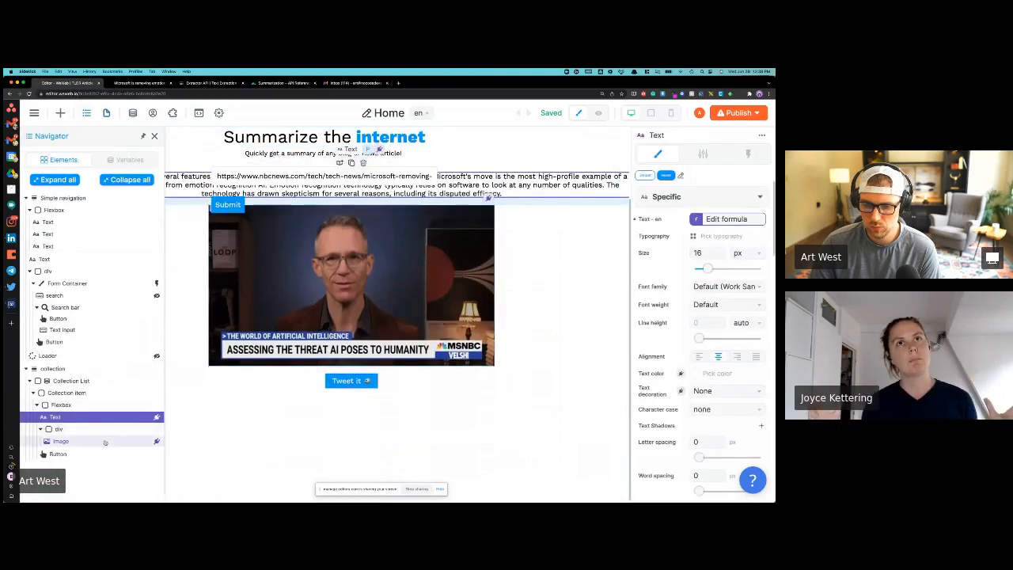
Examine the collection item Image's binding formula and the indexed entries of the images list in the extractor collection's data
click(105, 442)
click(720, 219)
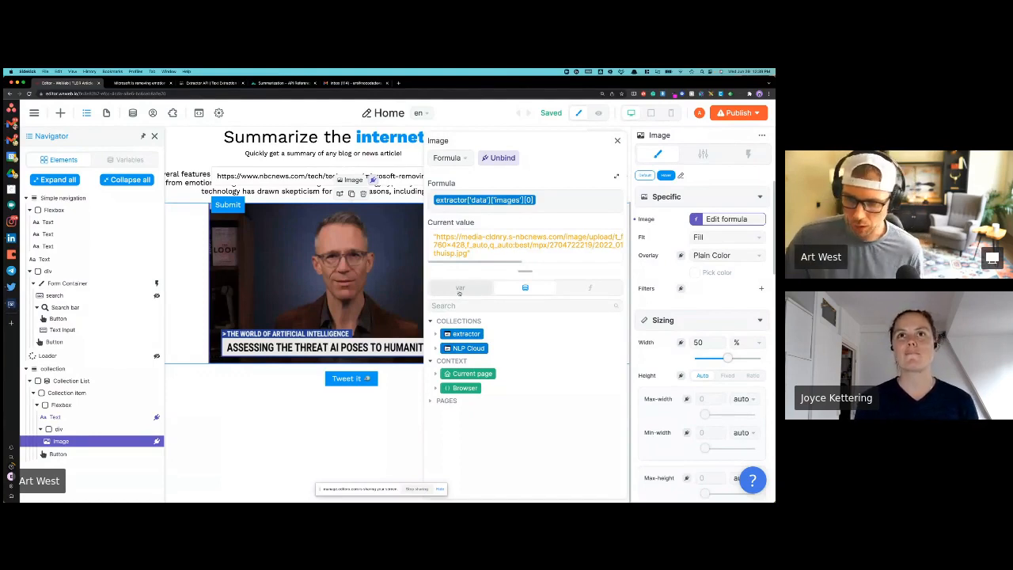
click(436, 334)
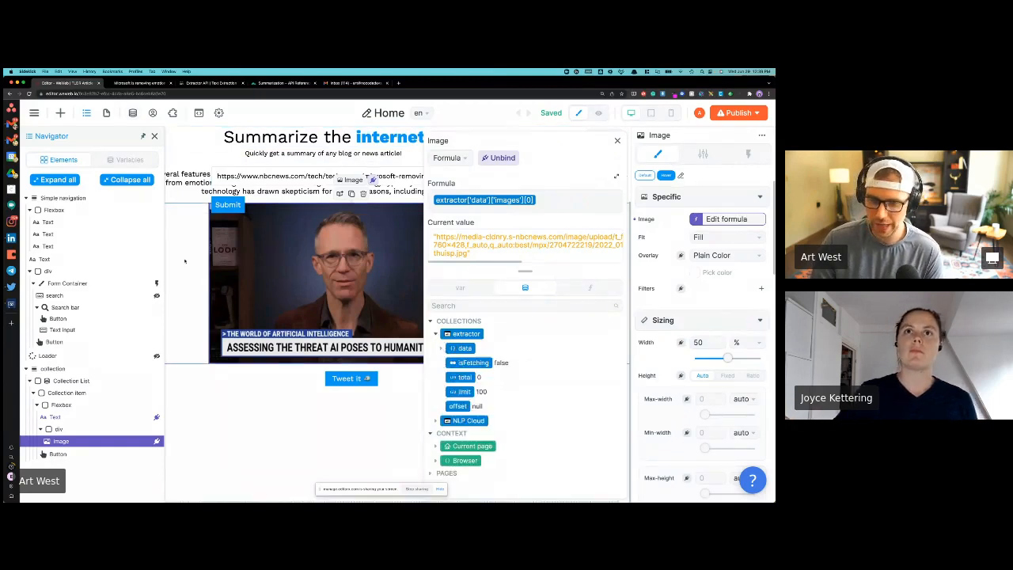
click(445, 350)
scroll(473, 358, down, 2)
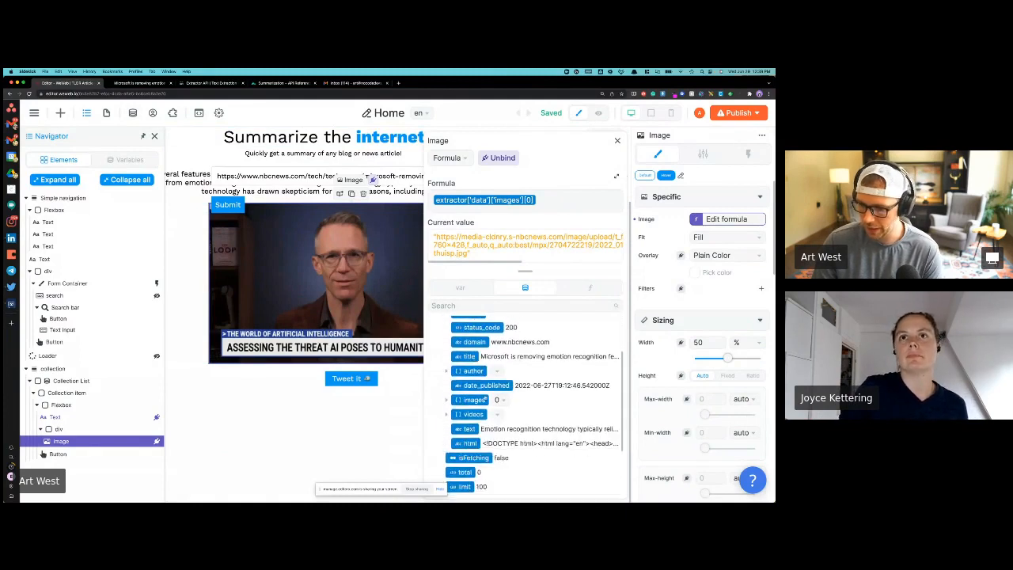
click(446, 399)
scroll(502, 393, down, 1)
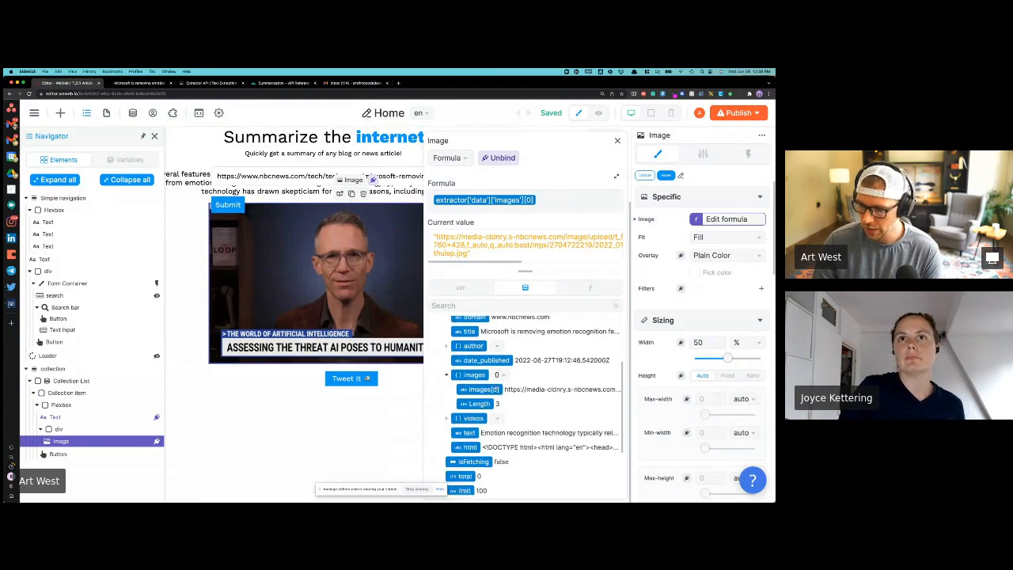
click(498, 375)
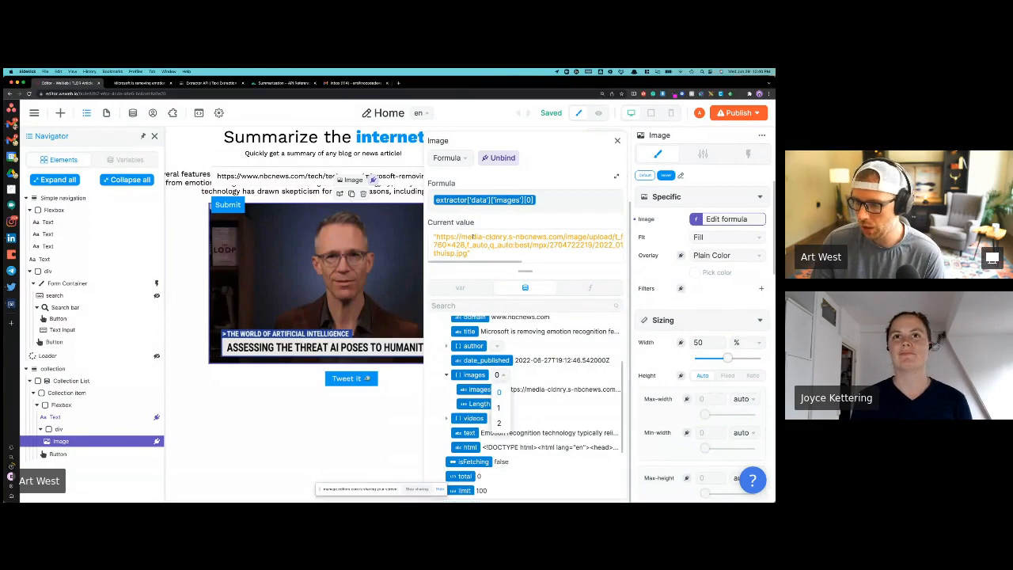
Reload the editor, paste the NBC News article's URL into the Home page's url field in preview mode, and submit it
click(599, 113)
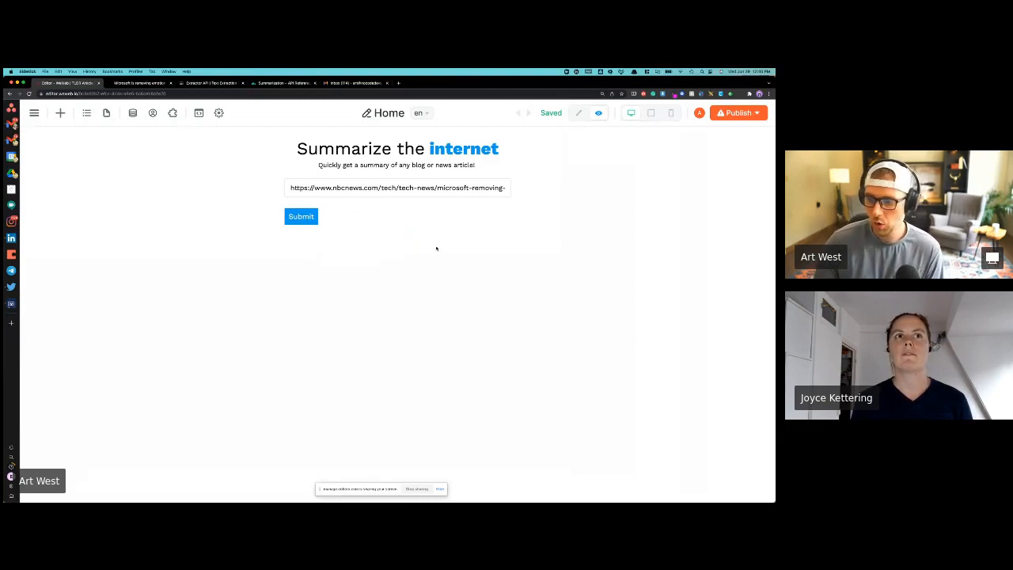
click(30, 94)
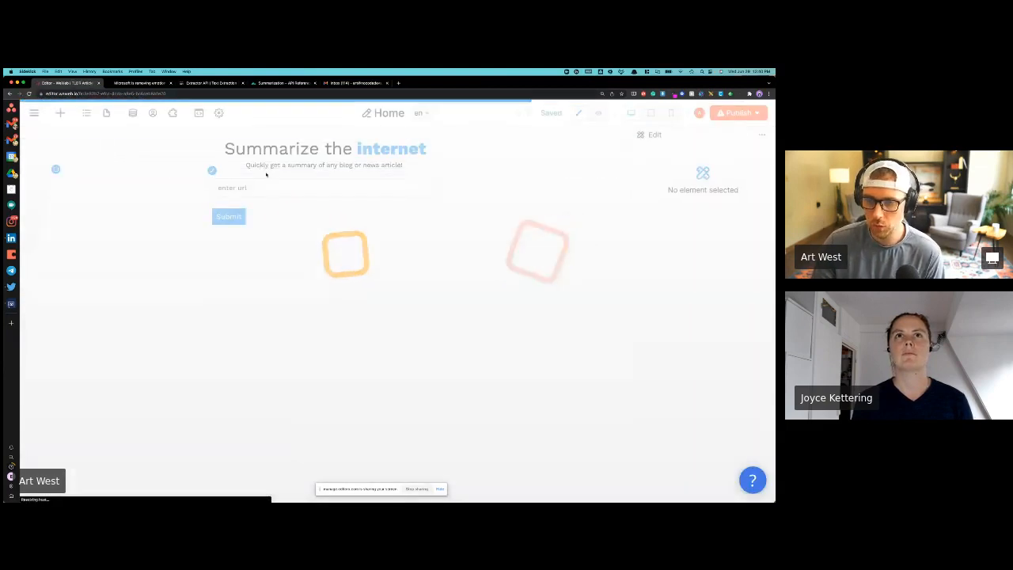
click(598, 113)
click(327, 191)
right_click(327, 191)
click(346, 233)
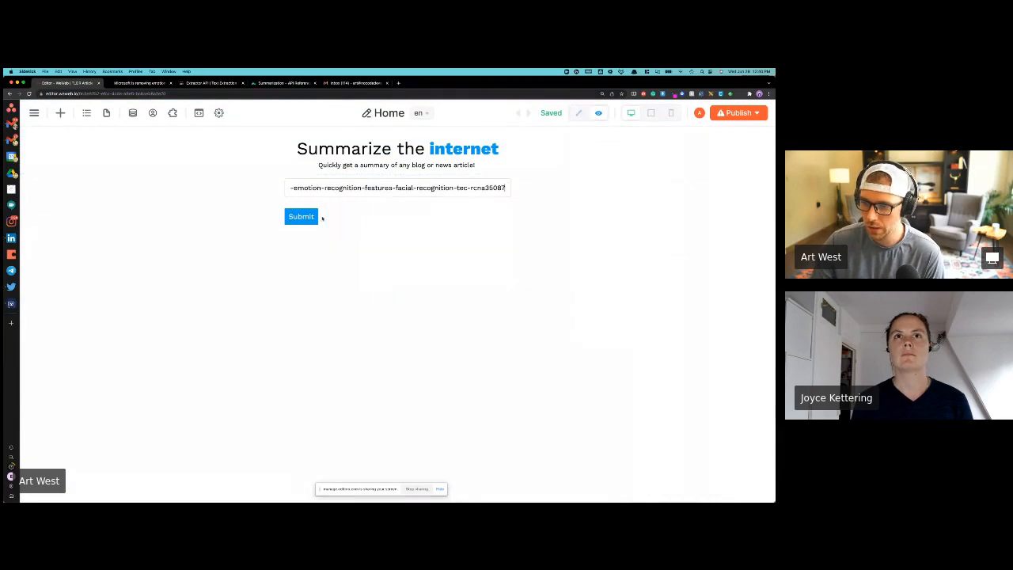
click(315, 217)
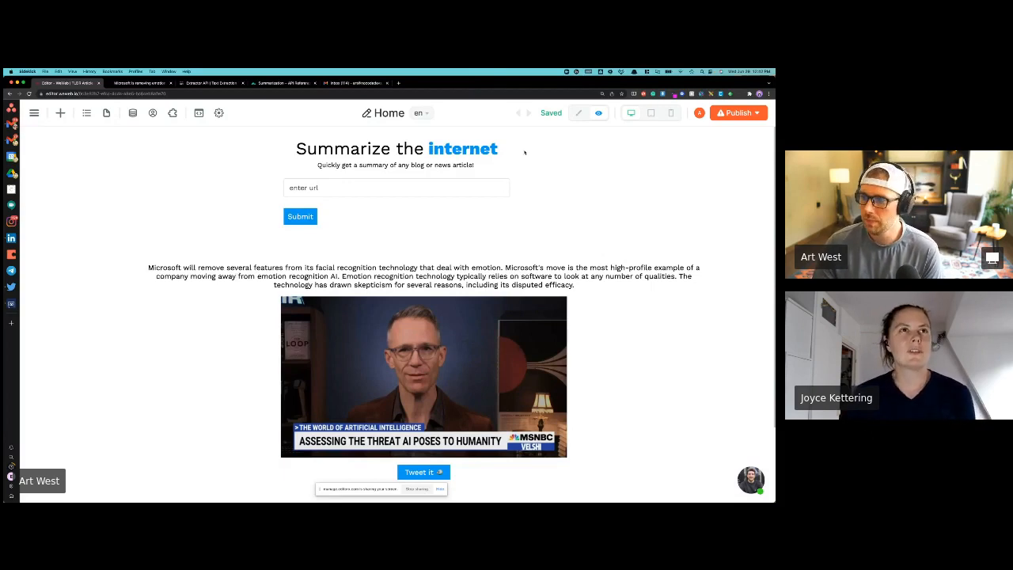
Return to edit mode and open the extractor collection's setup and fetched data
click(578, 112)
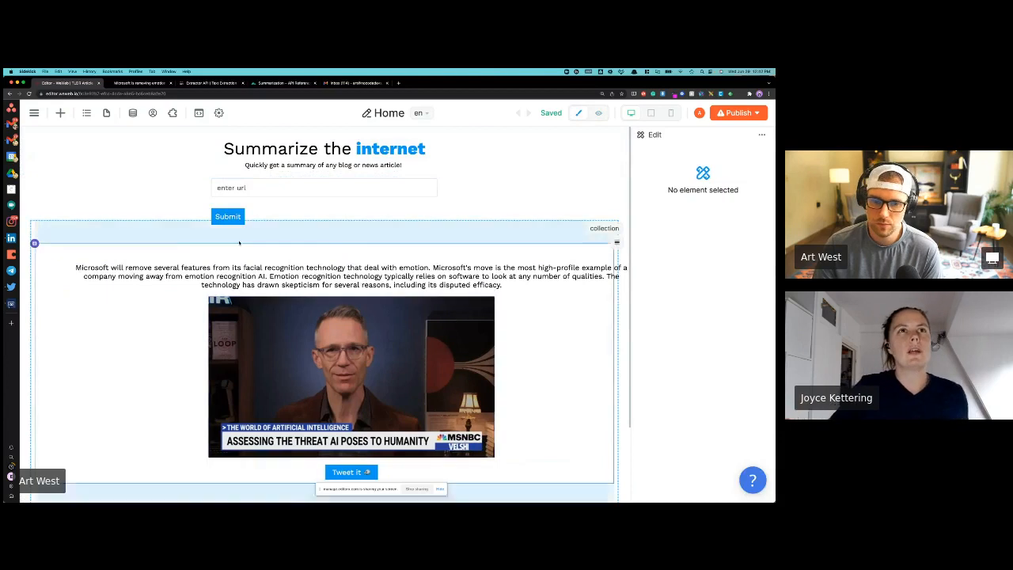
scroll(240, 243, down, 2)
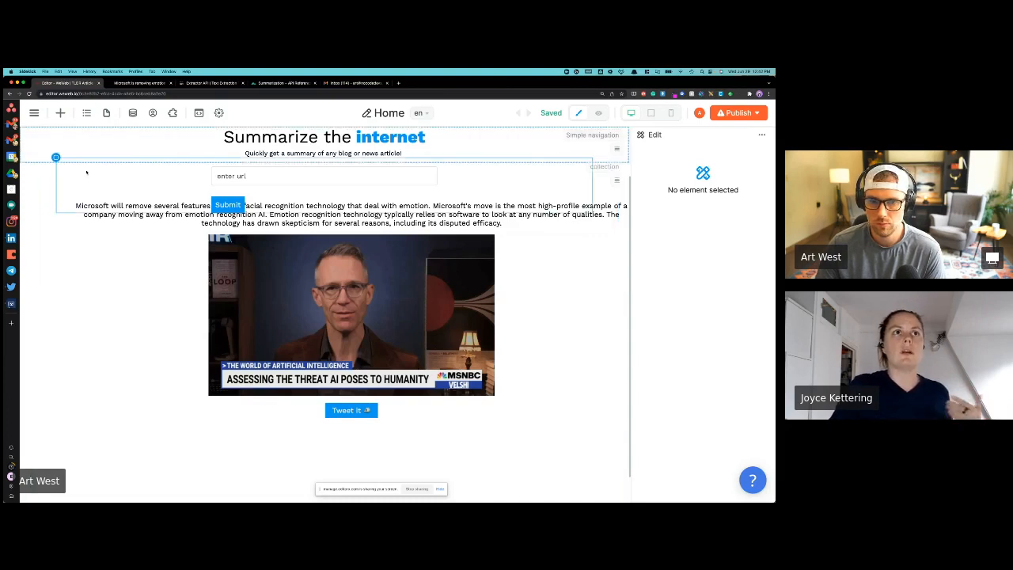
click(133, 114)
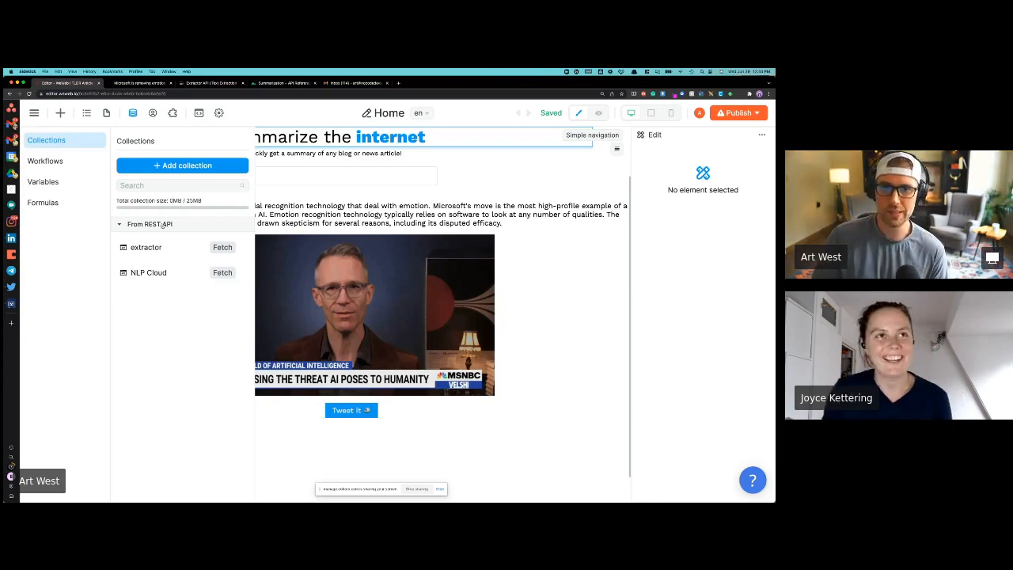
click(143, 247)
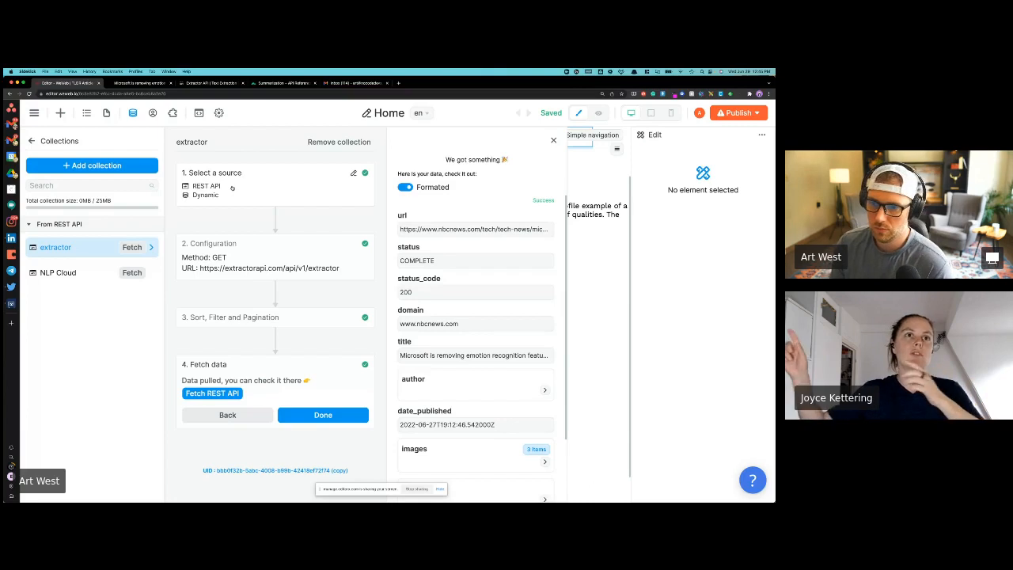
Open the deployed TLDR Article Summary site in a new browser tab and select its web address
click(736, 113)
click(726, 176)
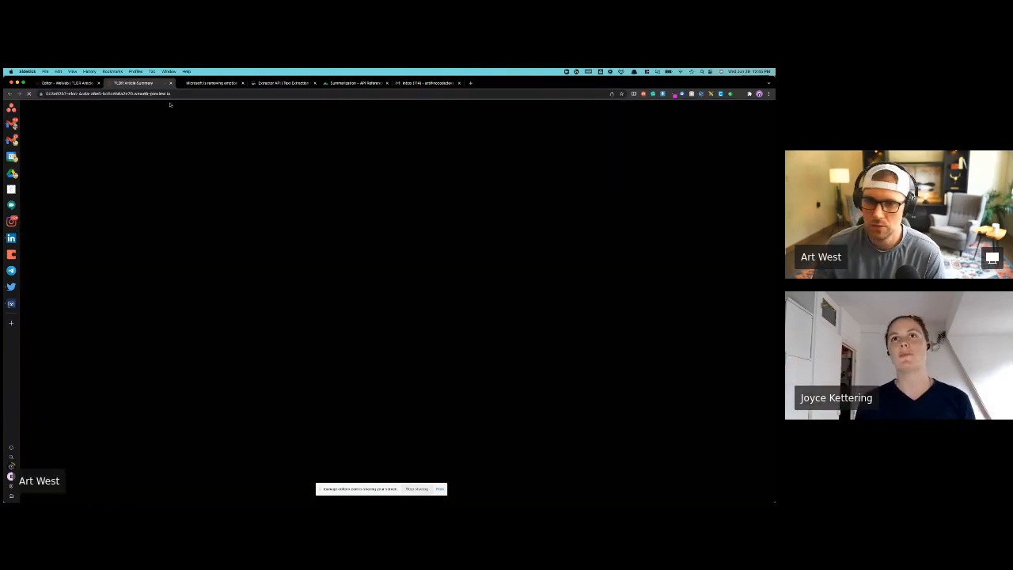
click(150, 94)
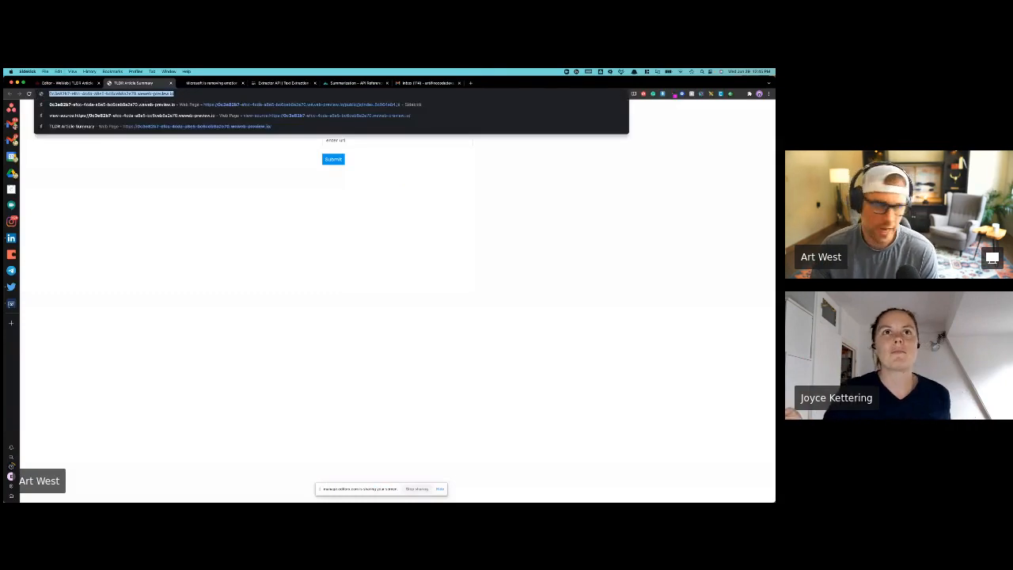
key(super+Tab)
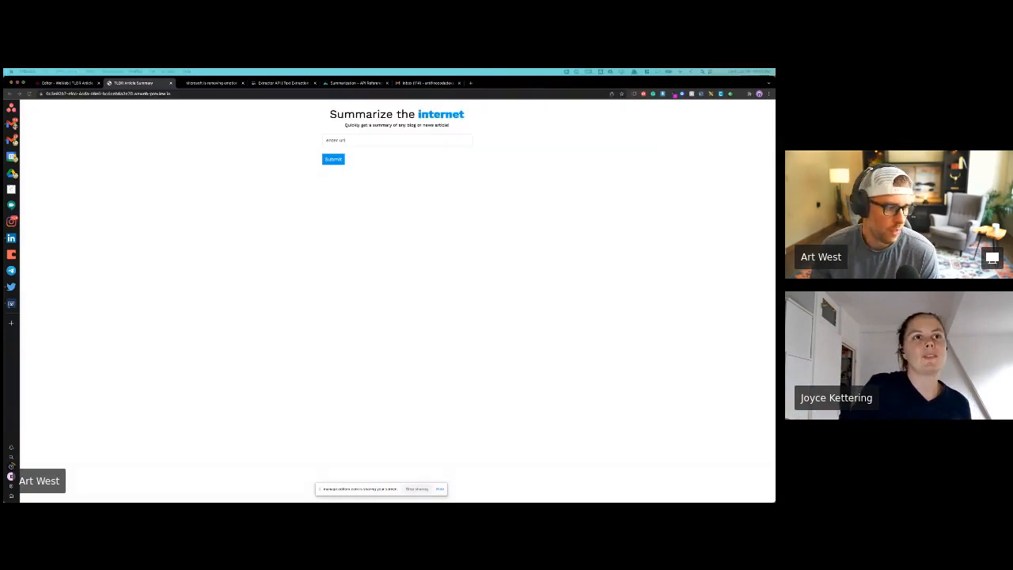